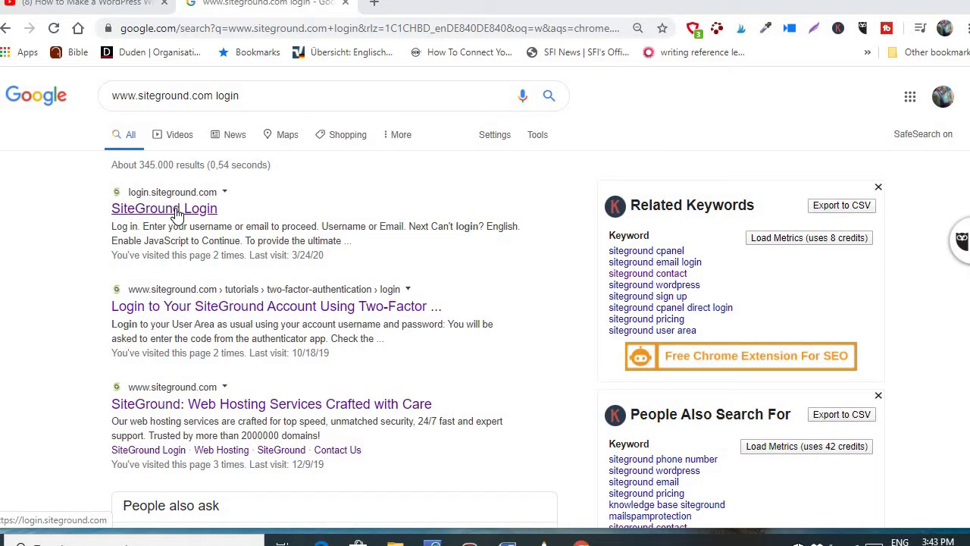
Step: Open the SiteGround login page and log in with the second listed user, filling in the saved account password
click(176, 215)
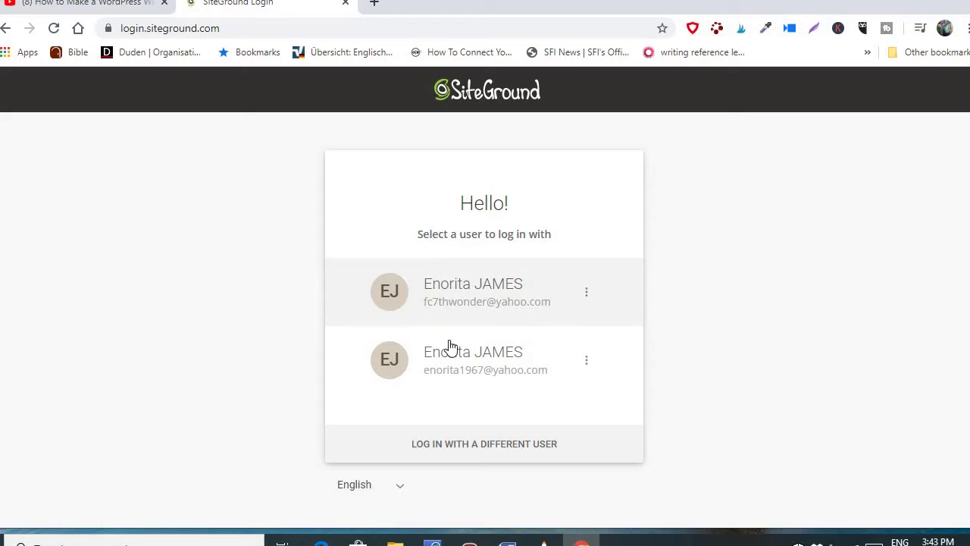
click(476, 365)
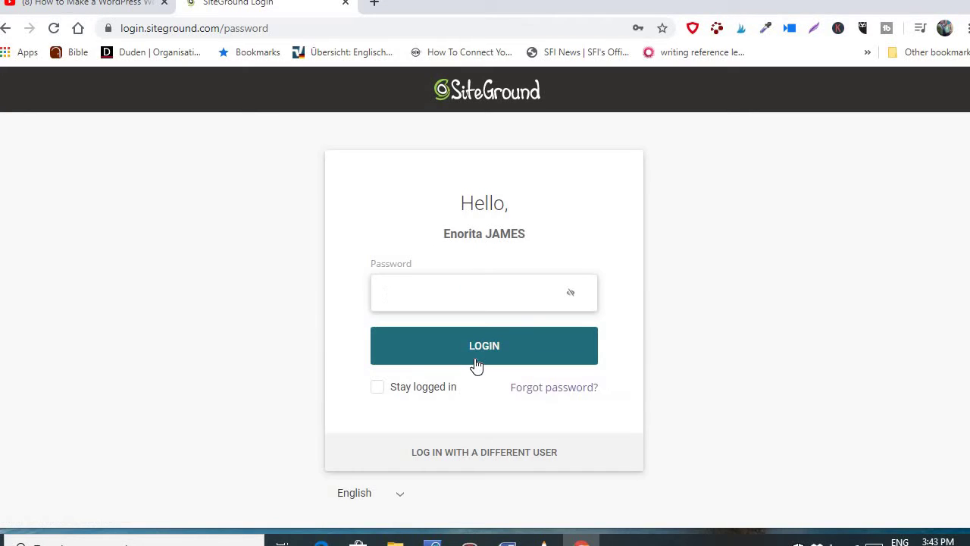
click(455, 299)
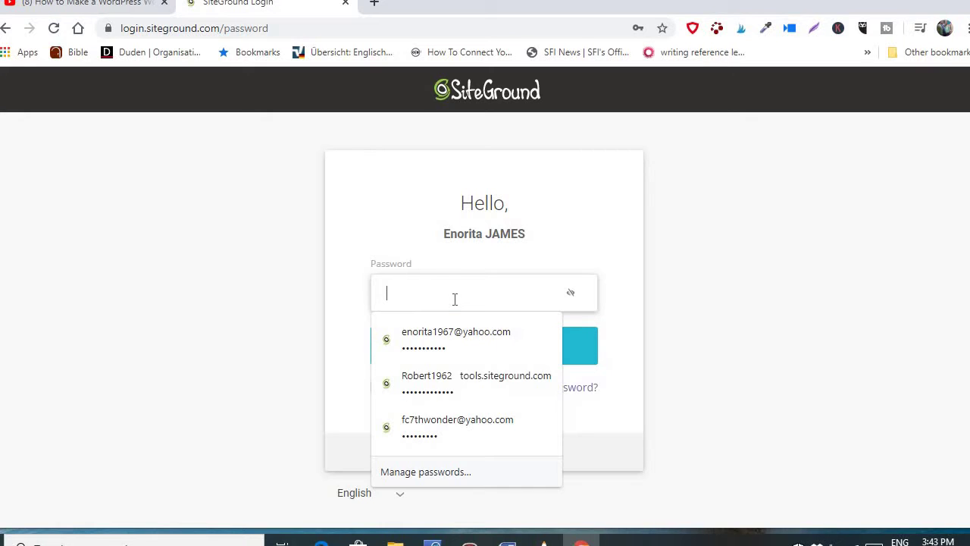
click(453, 338)
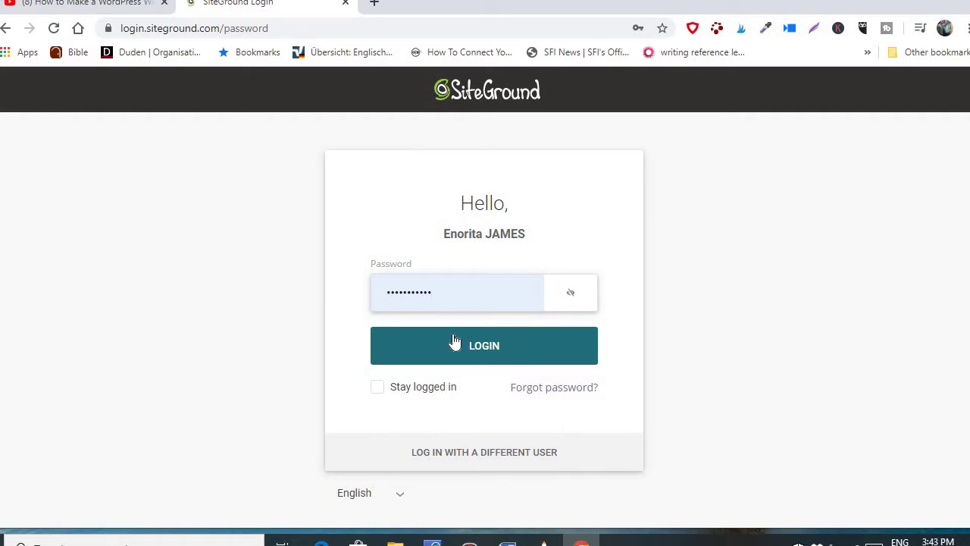
click(471, 347)
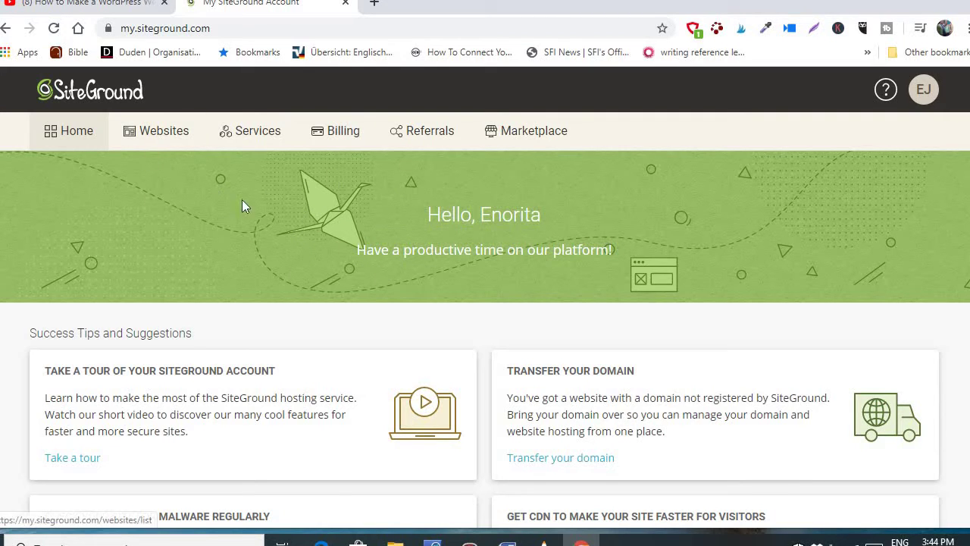
Step: Open the WordPress admin of yourtalentyourwealth.com through its WordPress Kit
click(158, 135)
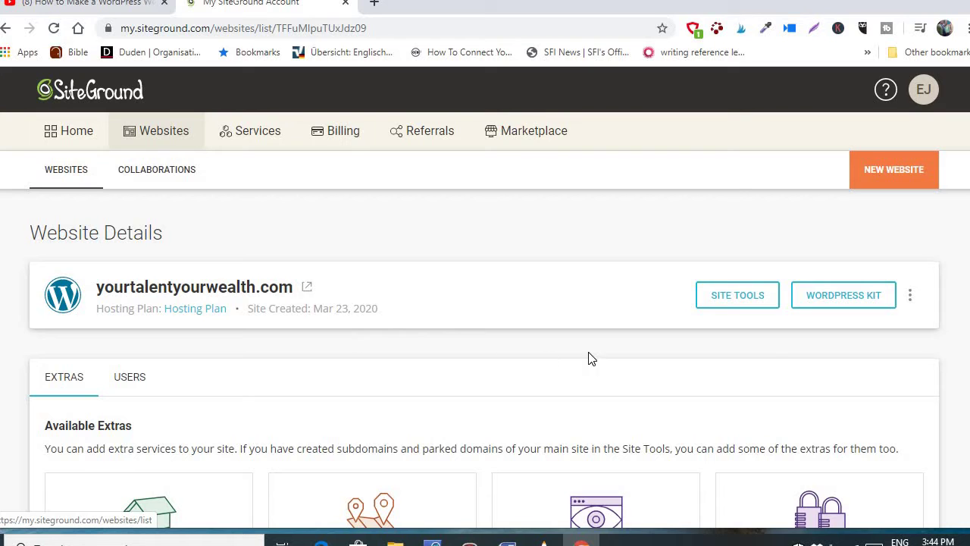
click(759, 304)
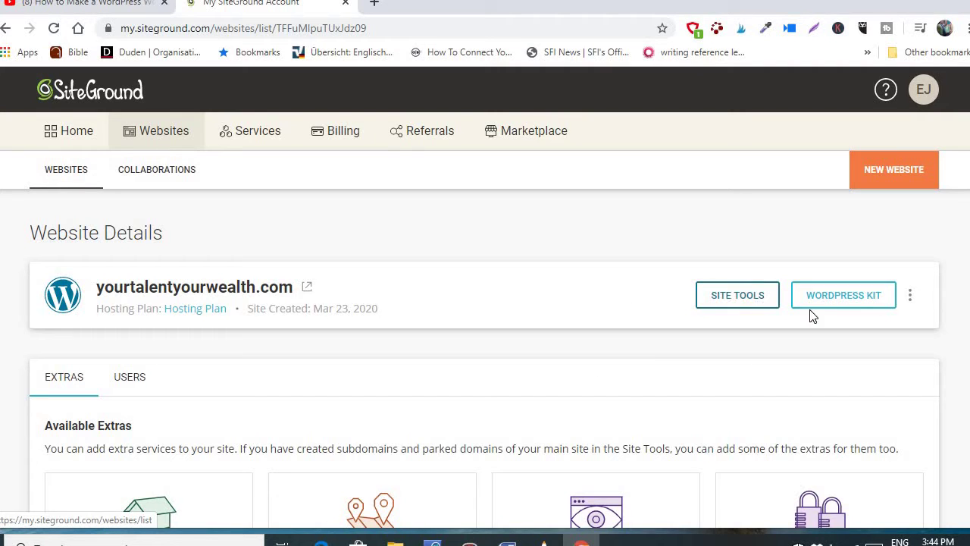
click(855, 301)
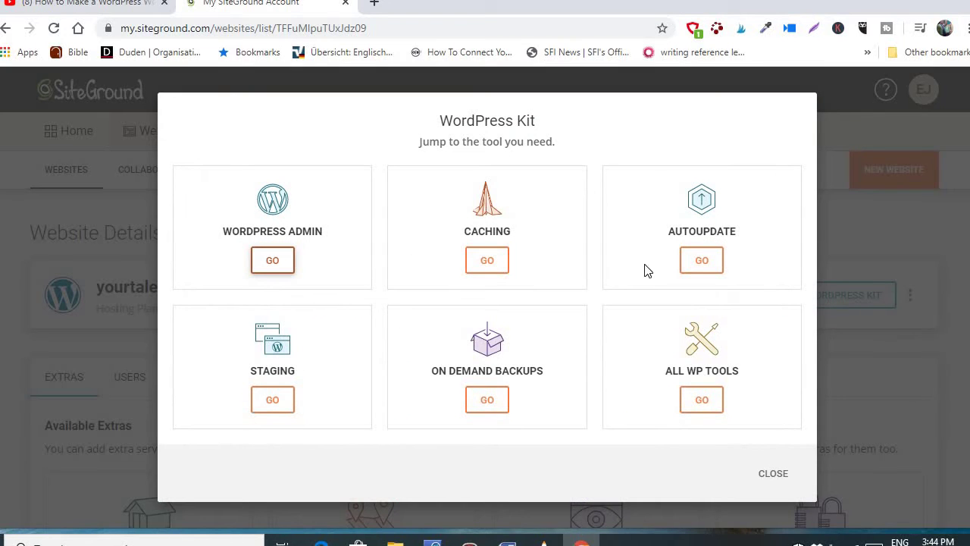
click(273, 261)
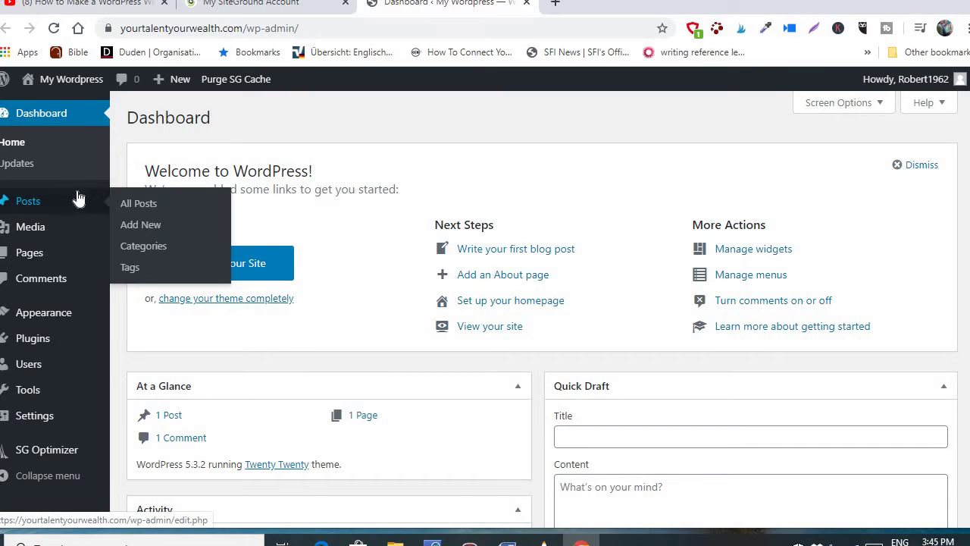
Step: Examine the dashboard's options for posts, media, pages, appearance, plugins, users, tools and settings
mouse_move(27, 203)
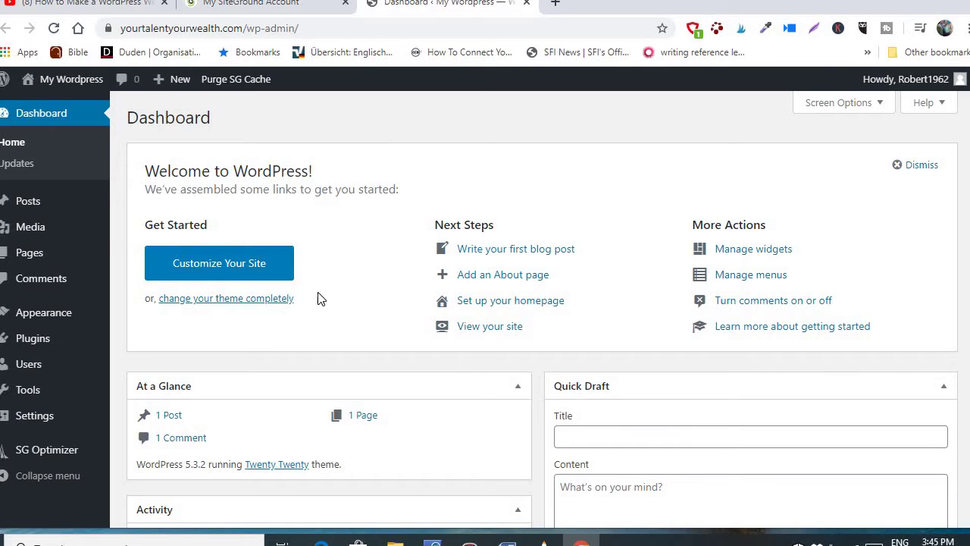
mouse_move(31, 232)
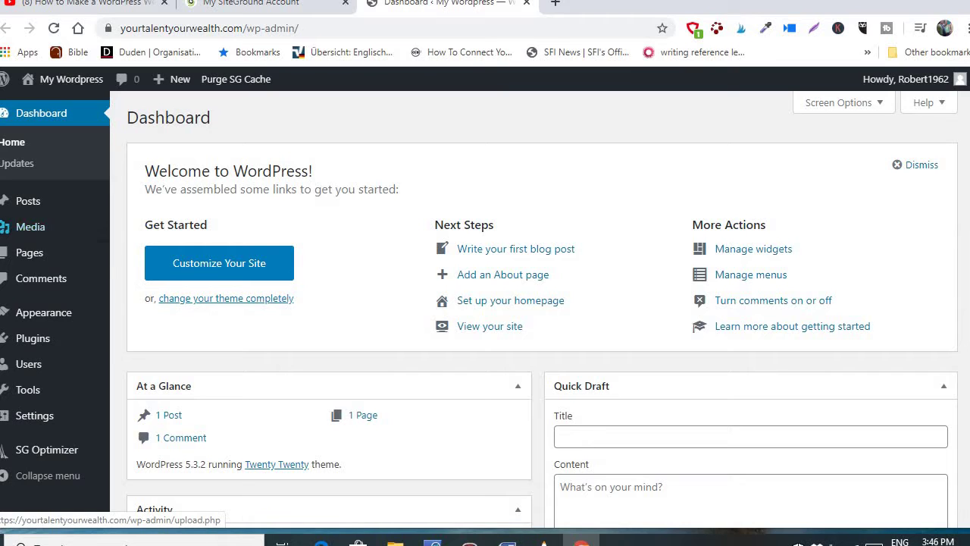
mouse_move(44, 227)
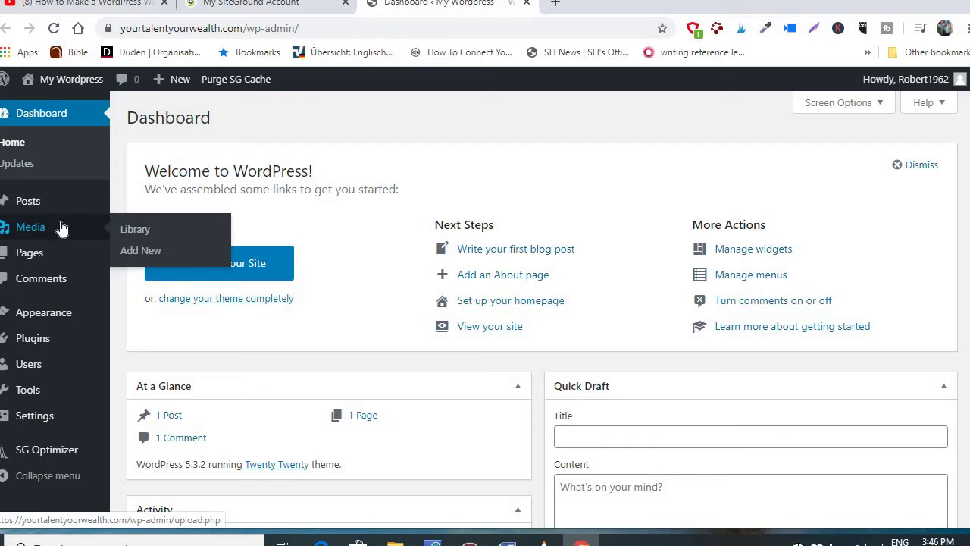
mouse_move(32, 260)
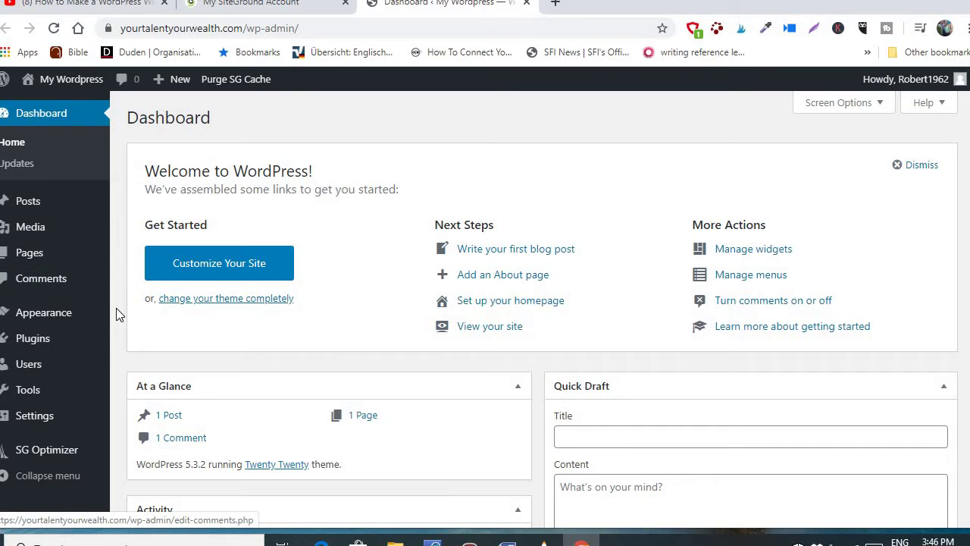
mouse_move(48, 322)
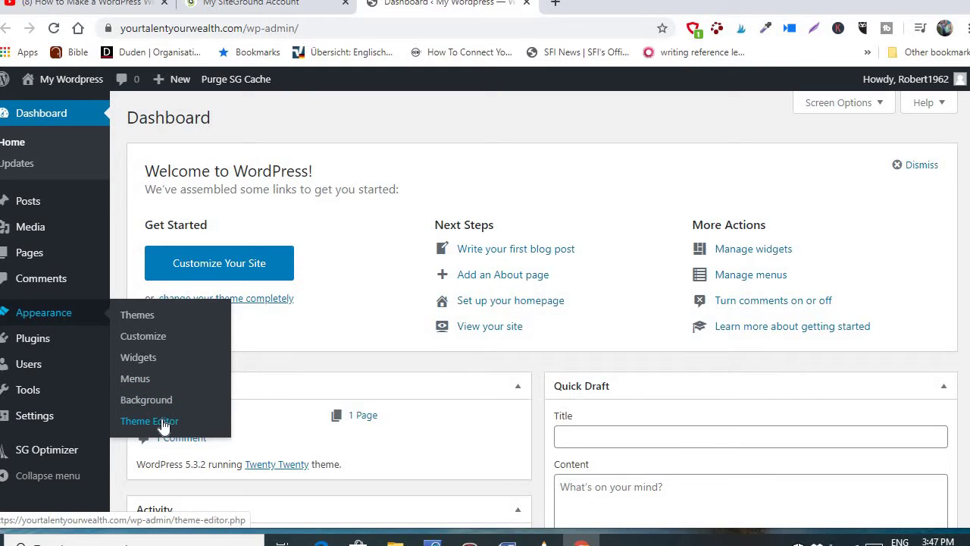
mouse_move(27, 343)
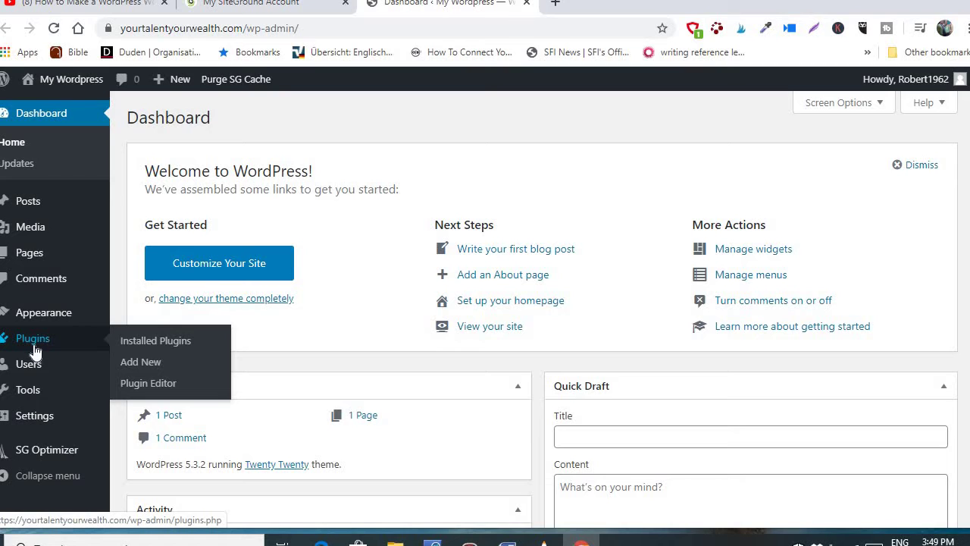
mouse_move(44, 344)
mouse_move(87, 334)
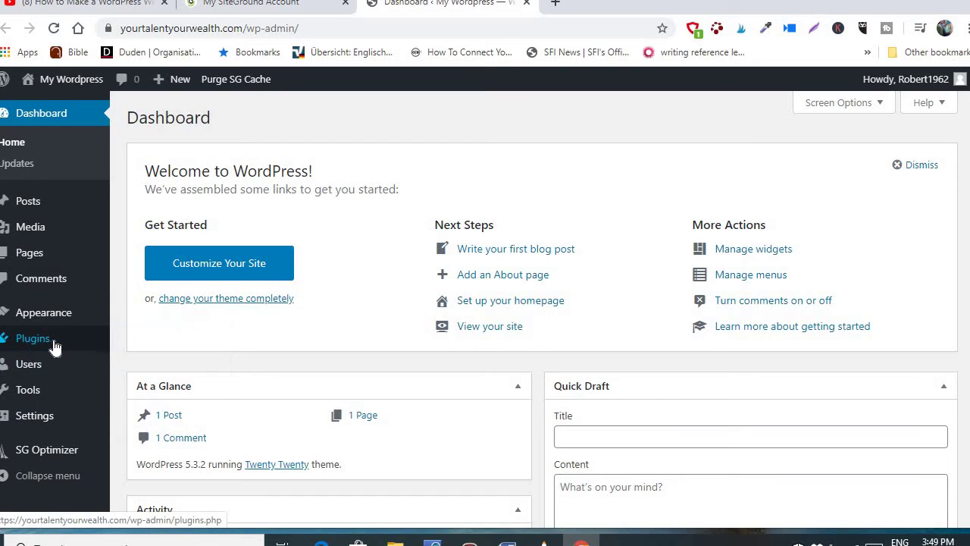
mouse_move(30, 379)
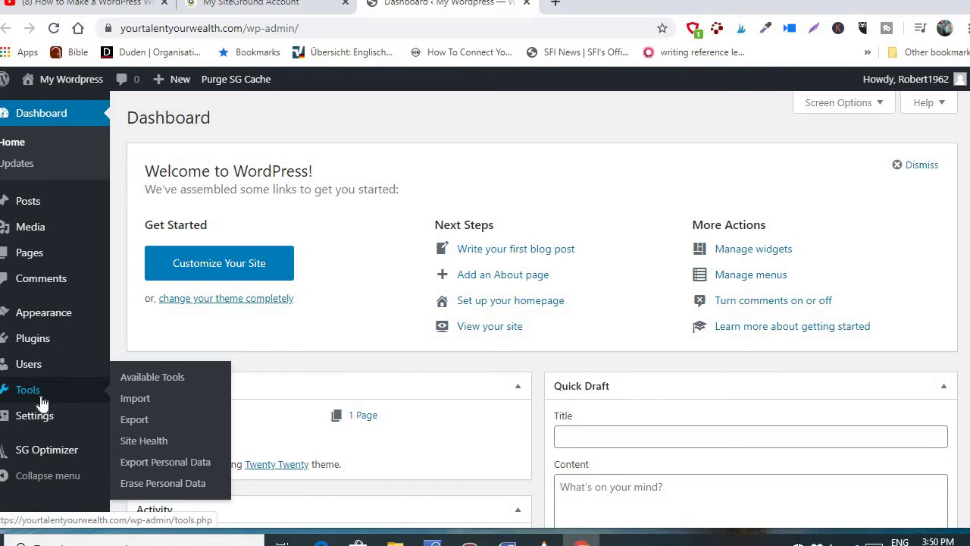
mouse_move(33, 426)
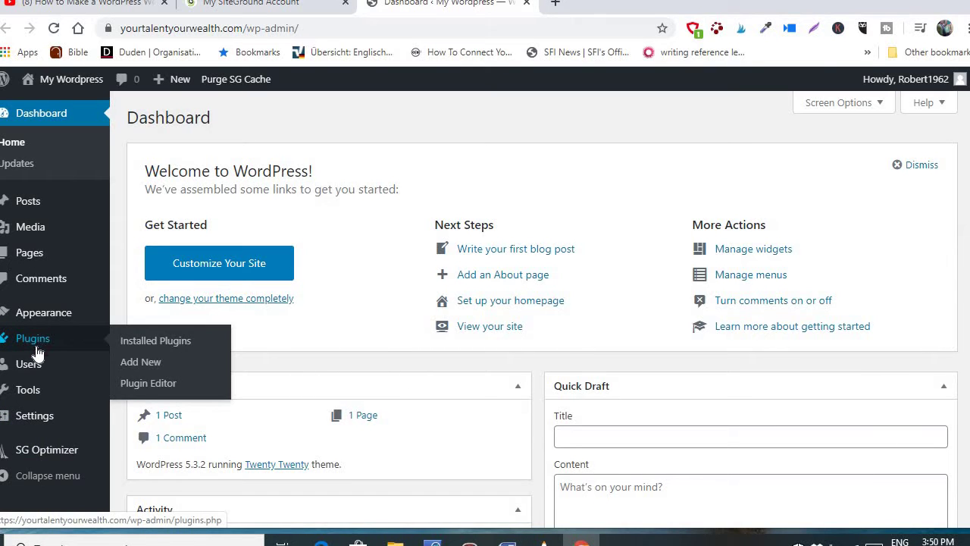
mouse_move(72, 378)
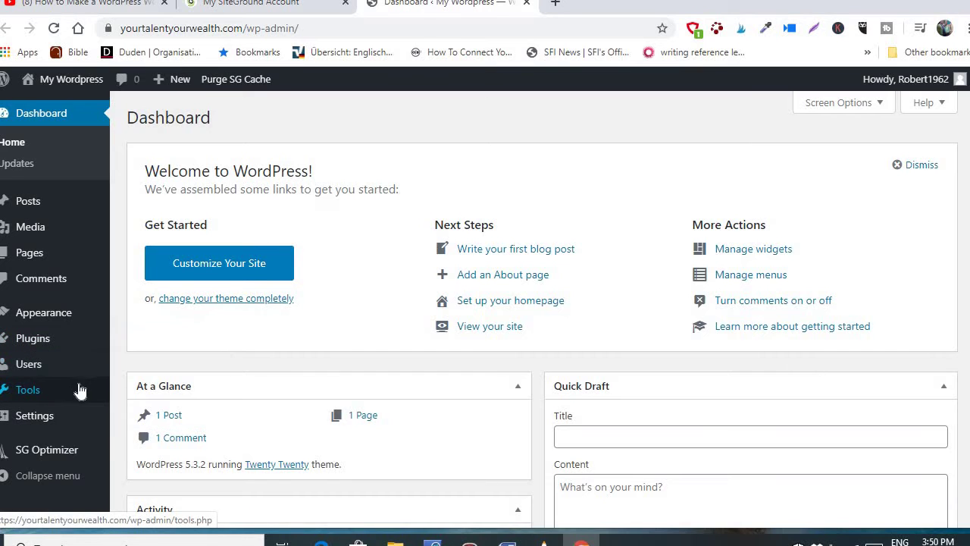
mouse_move(61, 421)
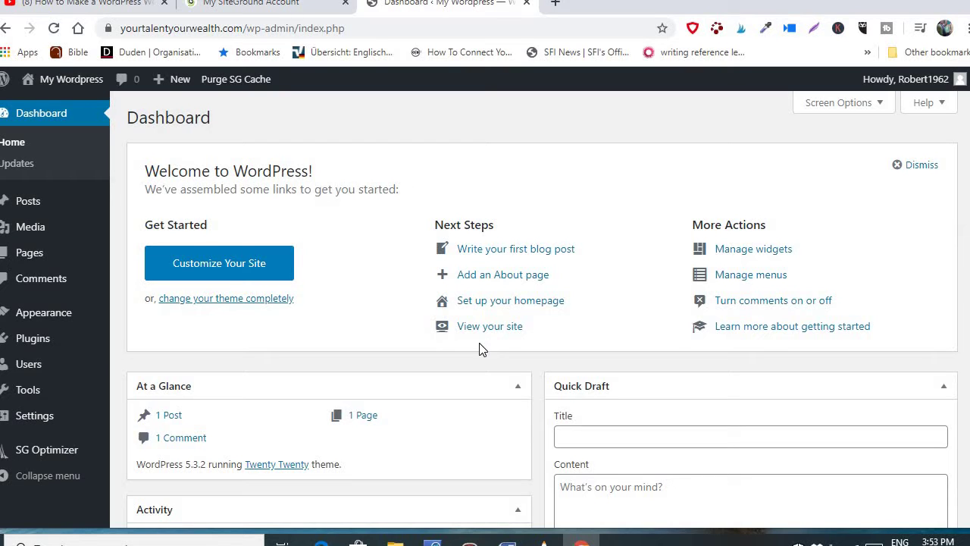
Step: In the General settings, replace the site title with the owner's initials and surname in capitals, separated by a period
mouse_move(36, 423)
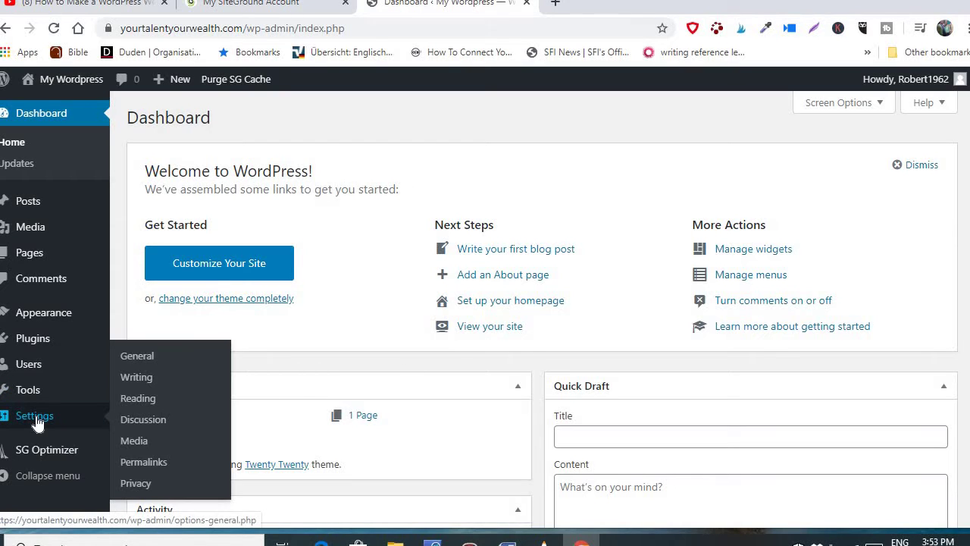
click(151, 364)
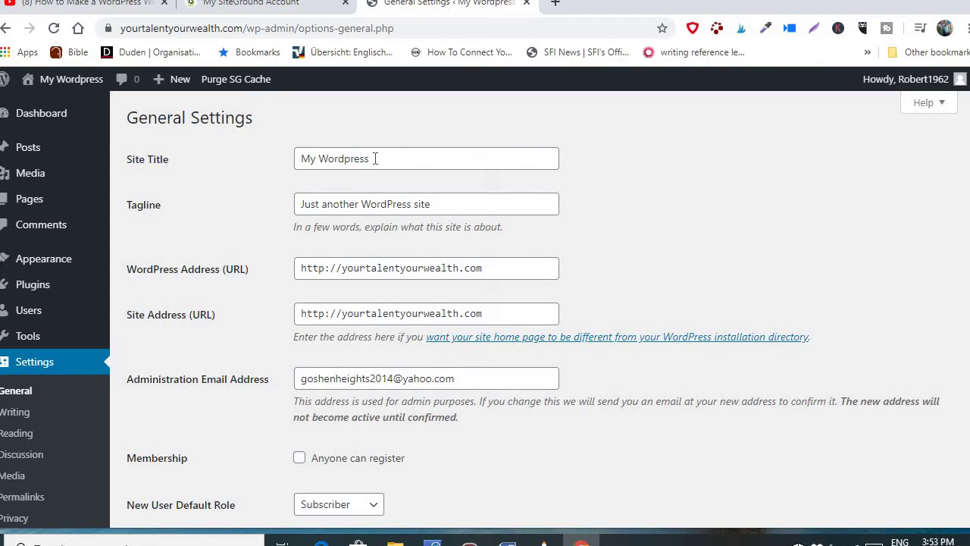
click(376, 158)
key(BackSpace)
key(BackSpace)
key(BackSpace)
key(BackSpace)
key(BackSpace)
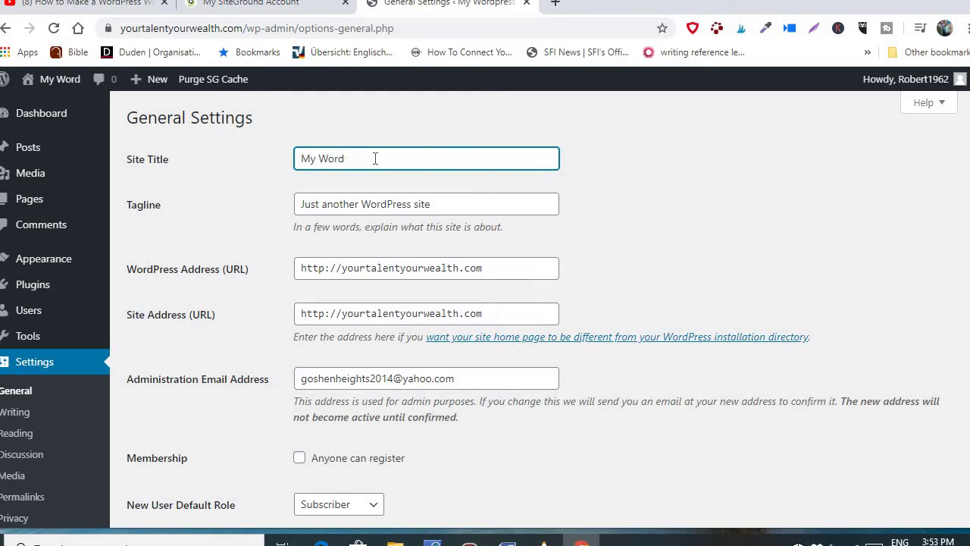
key(BackSpace)
key(BackSpace)
key(BackSpace)
key(BackSpace)
key(BackSpace)
key(BackSpace)
key(BackSpace)
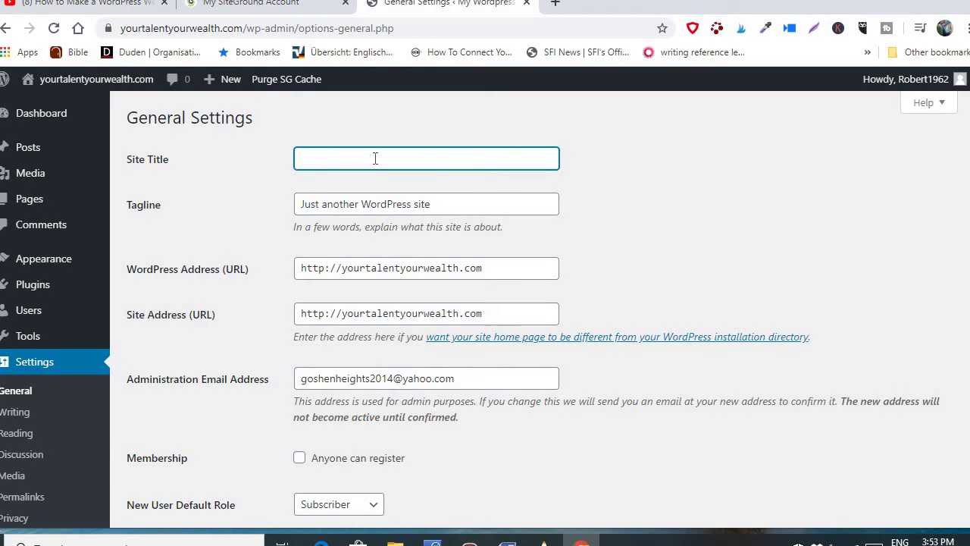
text(ER)
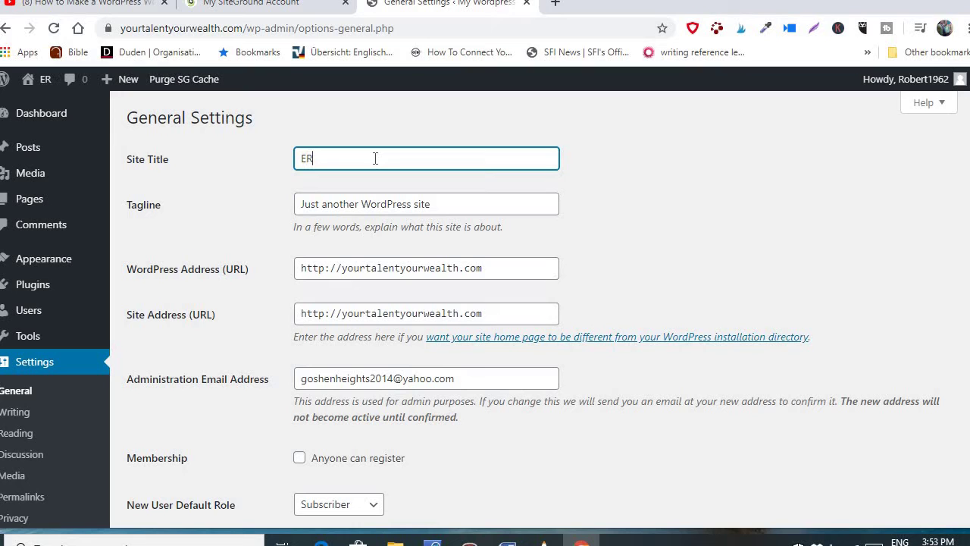
text(:)
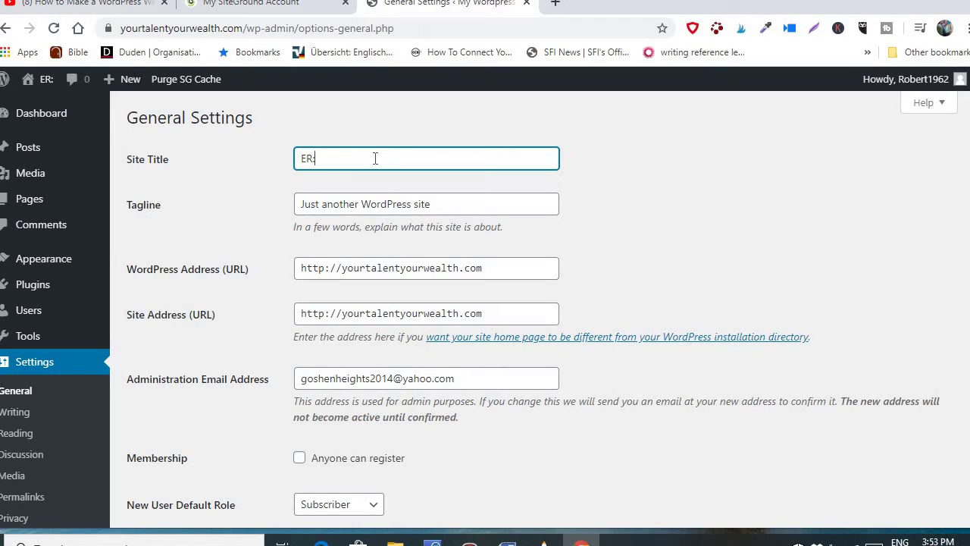
key(BackSpace)
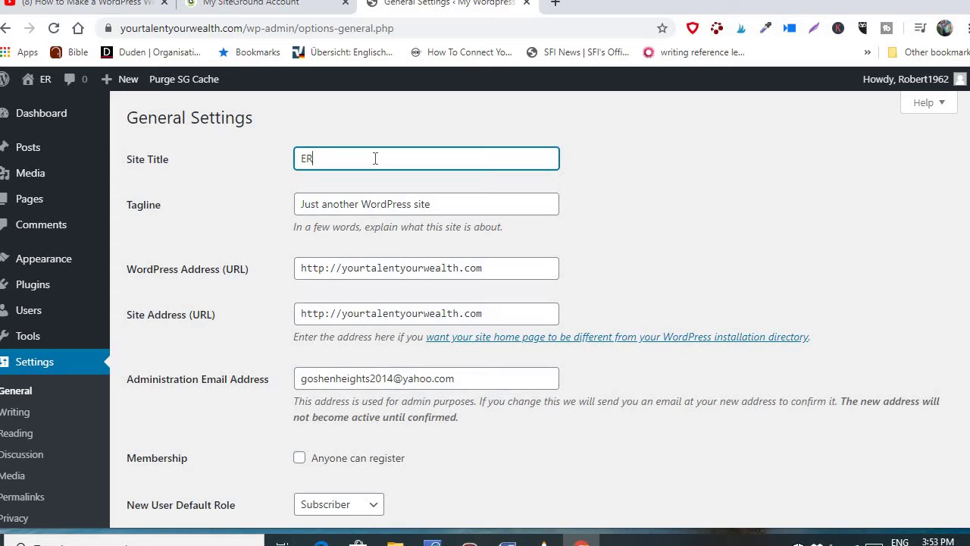
text(JAMES)
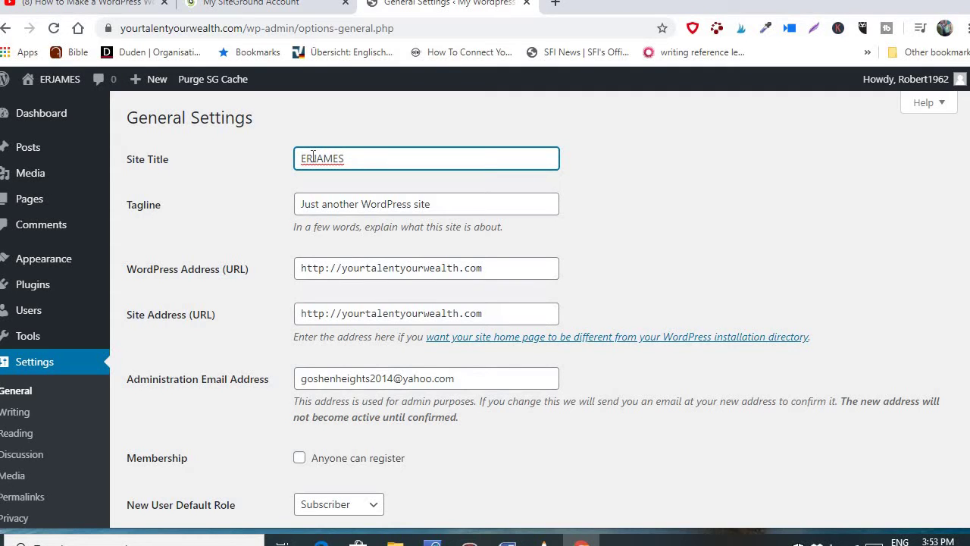
text(.)
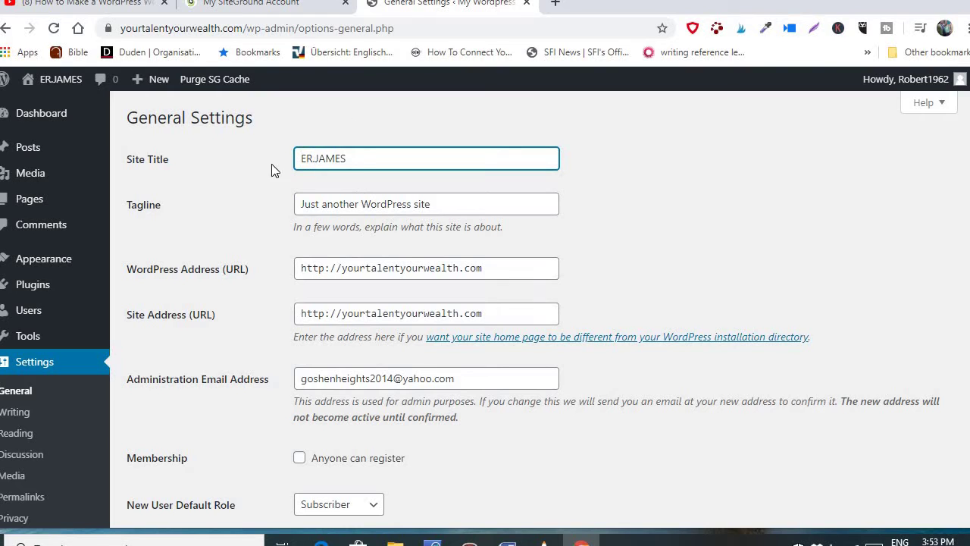
key(BackSpace)
Step: Replace the tagline with "YOUR TALENT WILL BRING YOU BEFORE KINGS BUT YOUR WORK WILL BRING YOU BEFORE YOUR BOSS"
click(439, 204)
key(BackSpace)
key(BackSpace)
key(BackSpace)
key(BackSpace)
key(BackSpace)
key(BackSpace)
key(BackSpace)
key(BackSpace)
key(BackSpace)
key(BackSpace)
key(BackSpace)
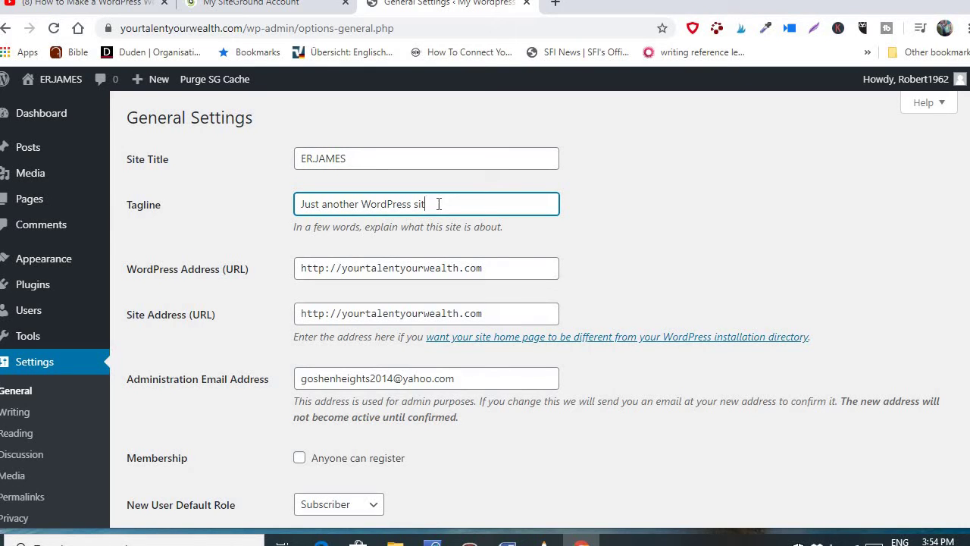
key(BackSpace)
key(BackSpace)
key(BackSpace)
key(BackSpace)
key(BackSpace)
key(BackSpace)
key(BackSpace)
key(BackSpace)
key(BackSpace)
key(BackSpace)
key(BackSpace)
key(BackSpace)
key(BackSpace)
key(BackSpace)
key(BackSpace)
key(BackSpace)
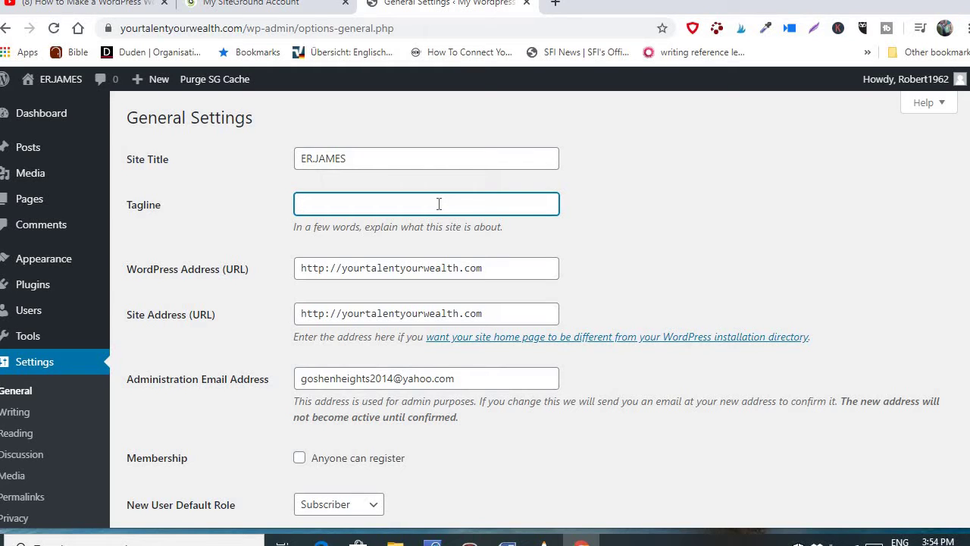
text(y)
key(BackSpace)
text(YOUR TALENT WILL)
text(BRING YOU)
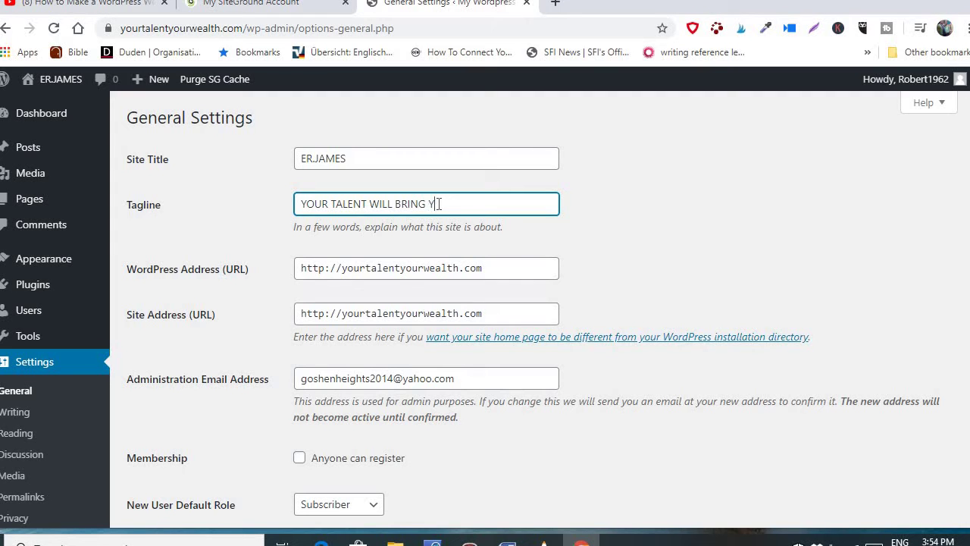
text( BEFORE KINGS BUT )
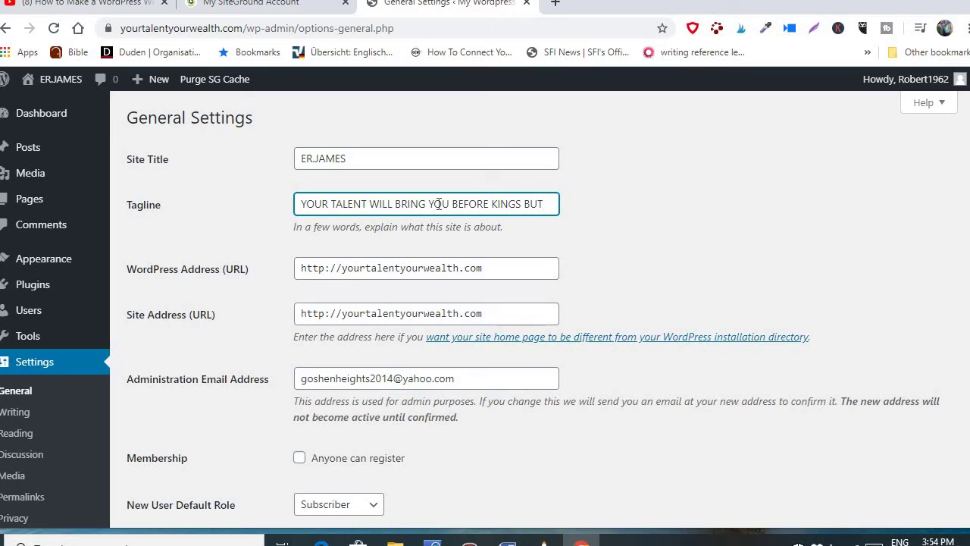
text(YOUR )
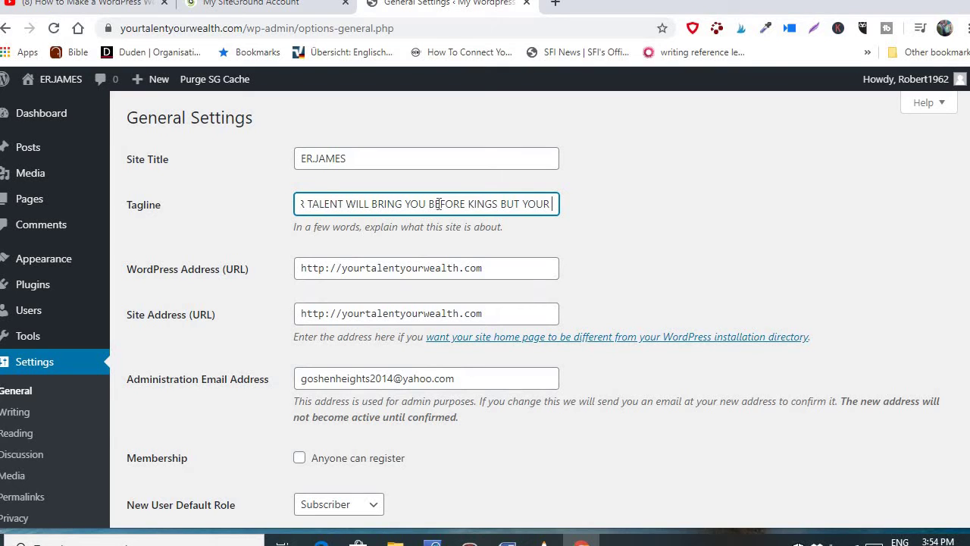
text(WORK )
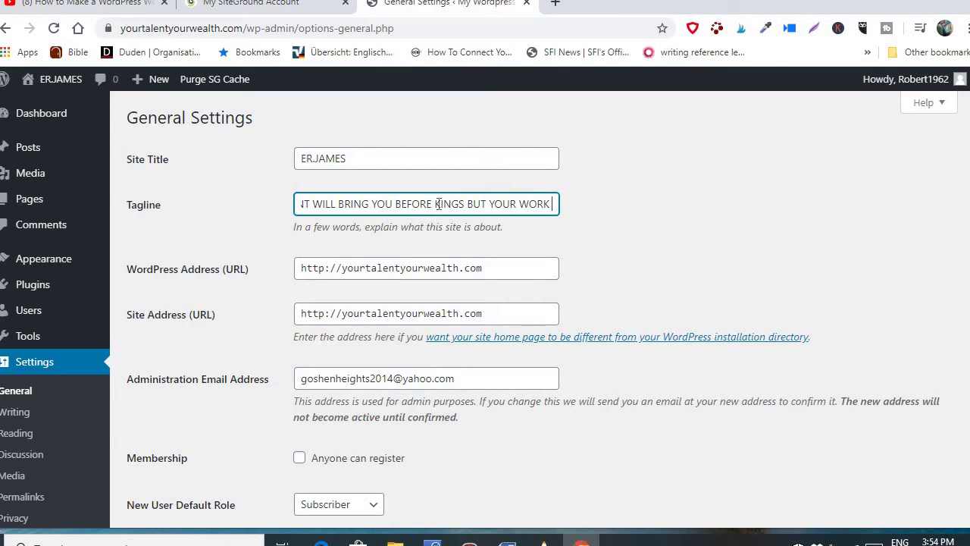
text(WILL BRI)
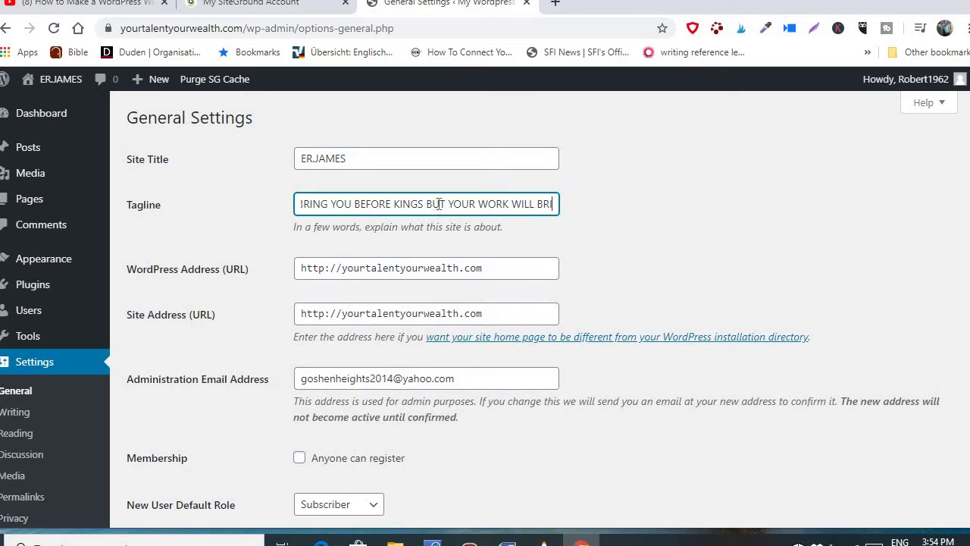
text(NG )
text(YOU BE)
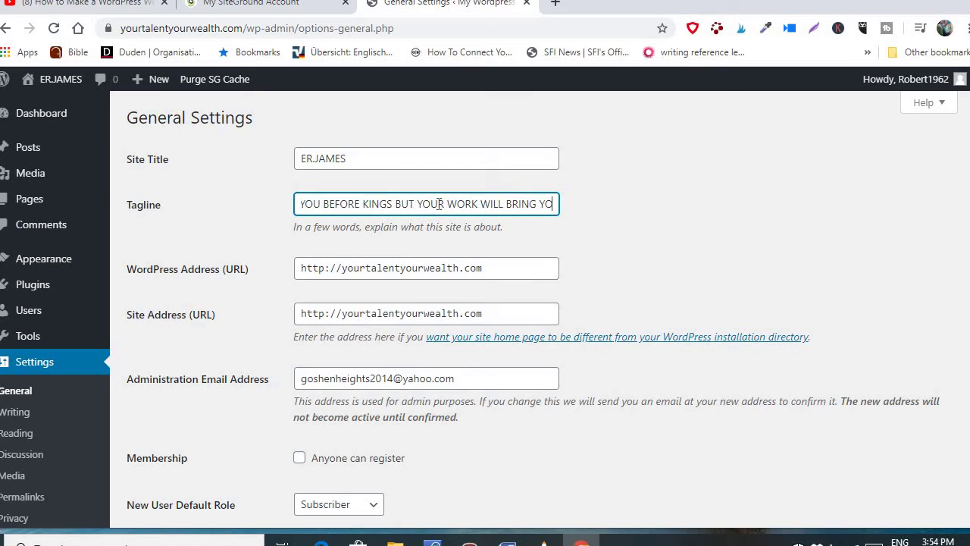
text(FO)
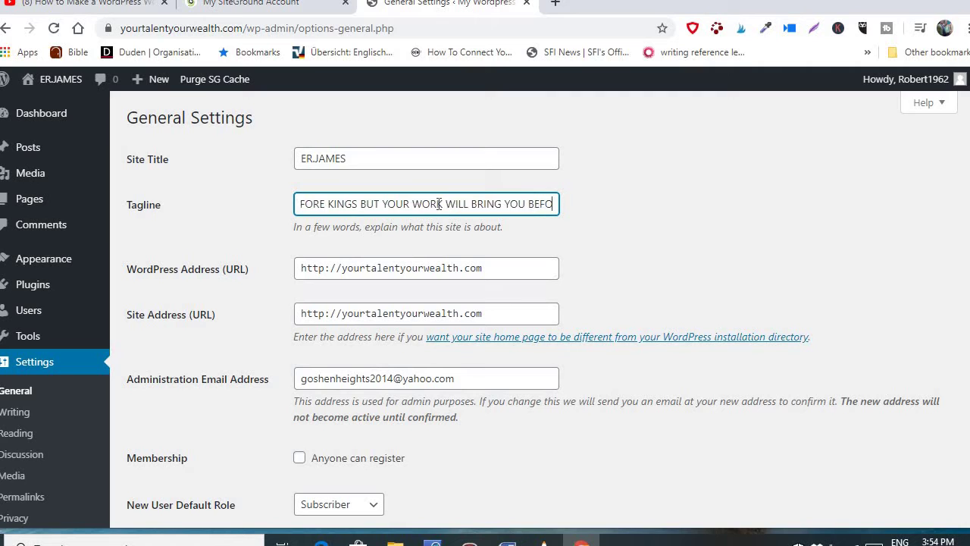
text(R YOU)
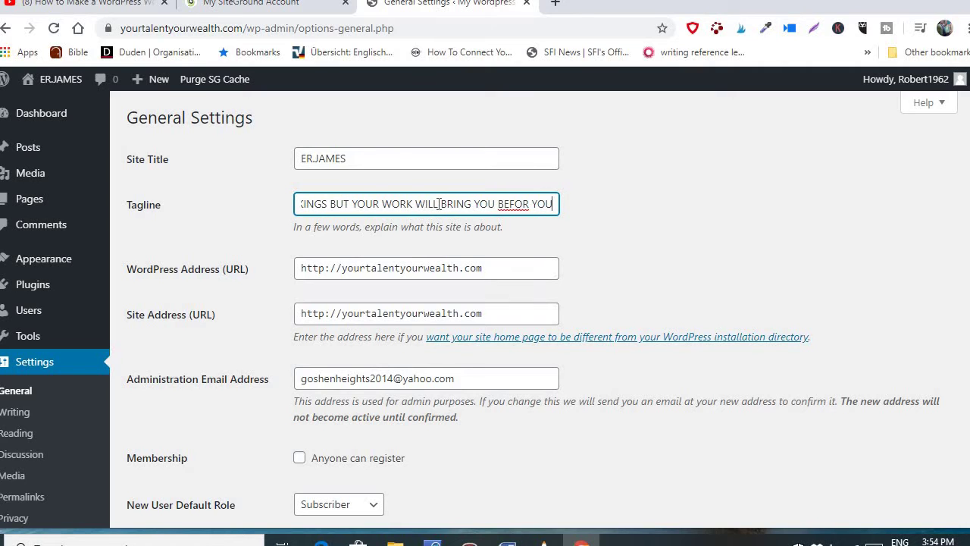
text(R BOSS)
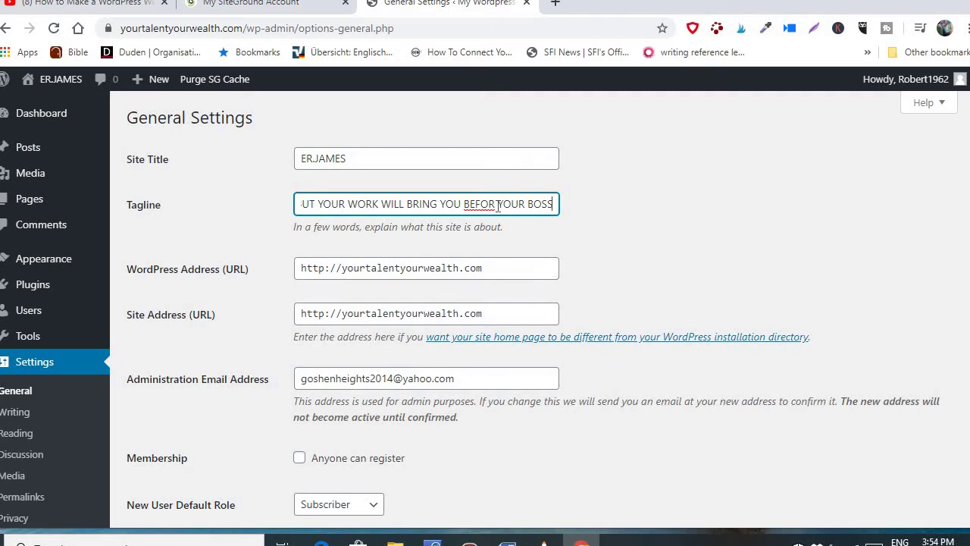
text(E)
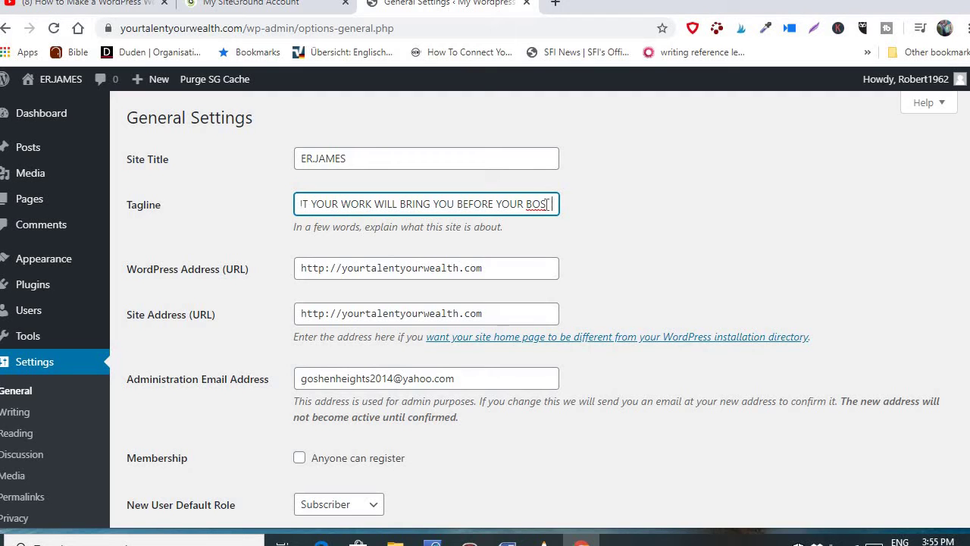
text(S)
click(325, 268)
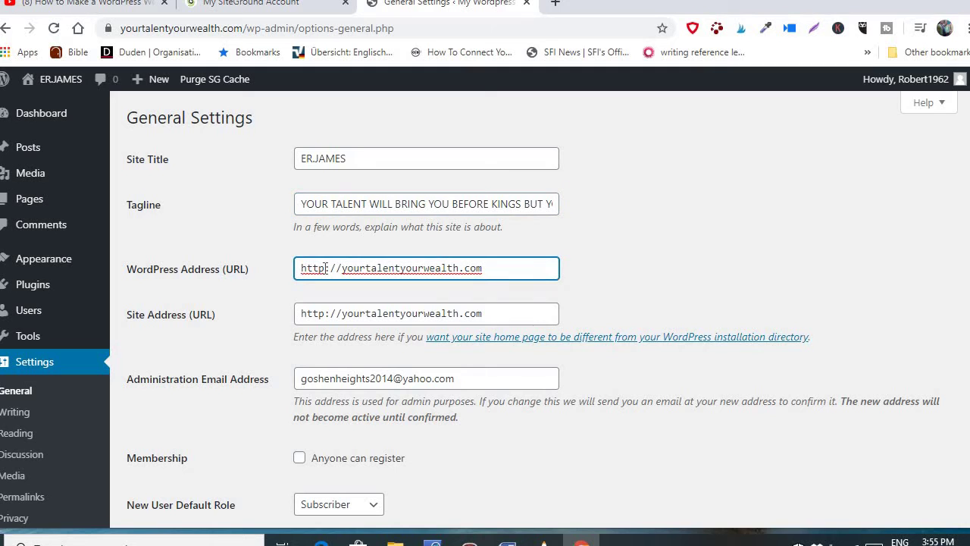
text(s)
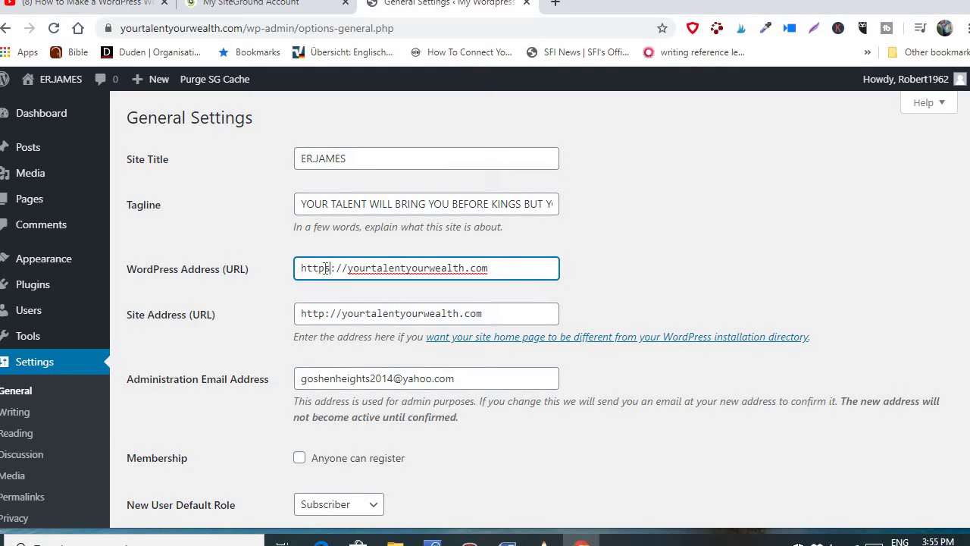
click(327, 314)
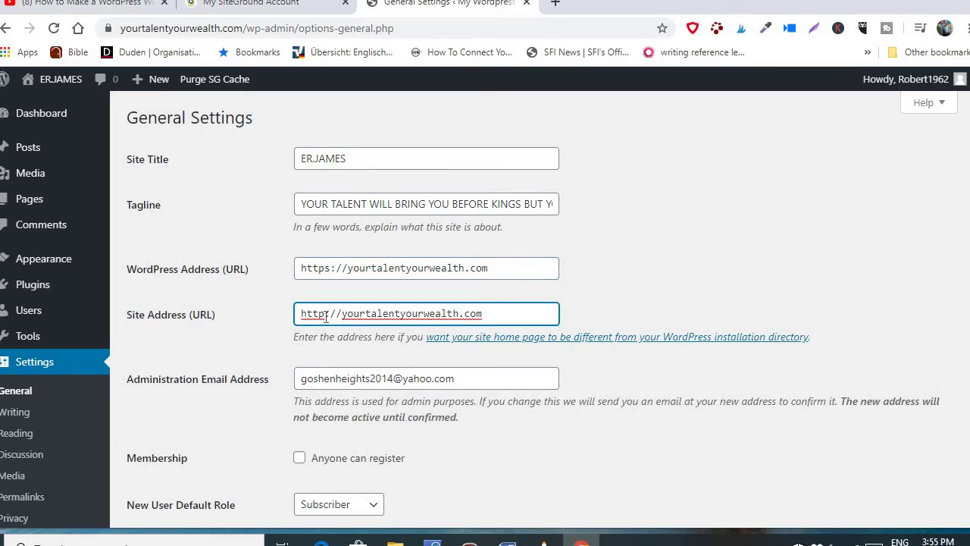
text(s)
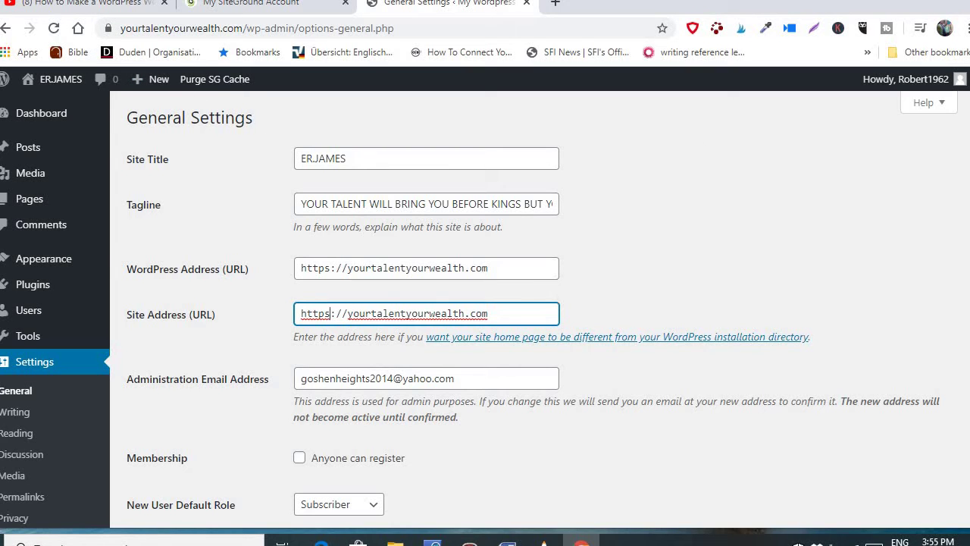
Step: Review the remaining general settings, save the changes, and log back in to WordPress with the prefilled credentials
scroll(811, 297, down, 3)
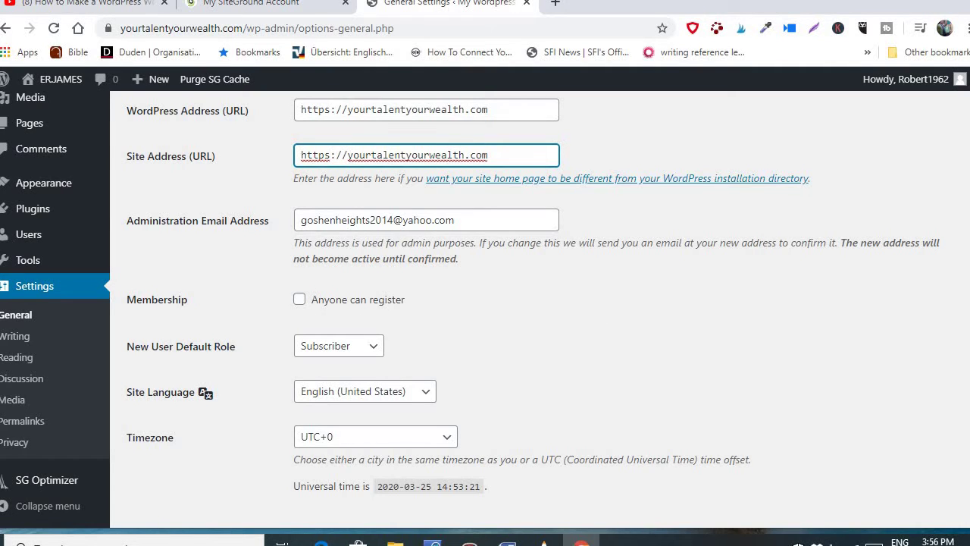
scroll(531, 303, down, 1)
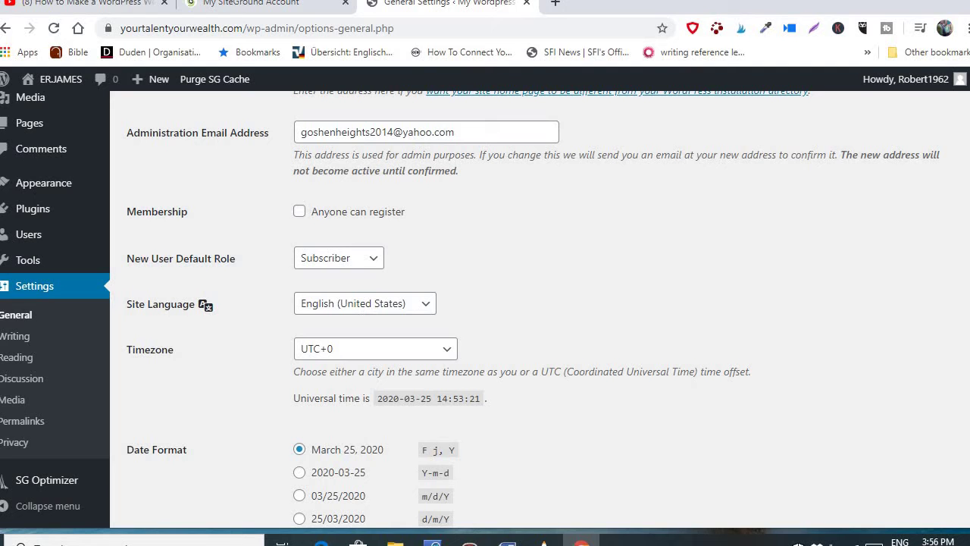
scroll(531, 303, down, 3)
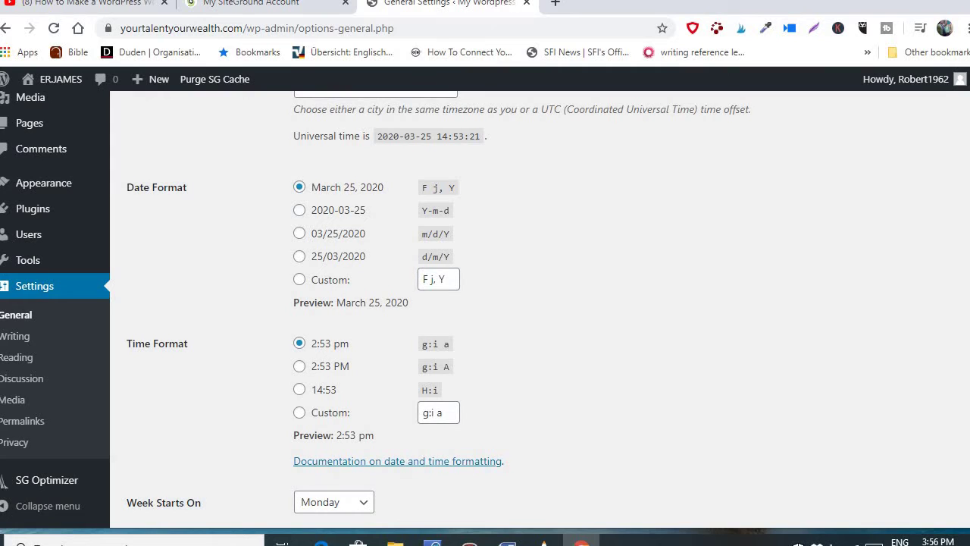
scroll(486, 303, down, 1)
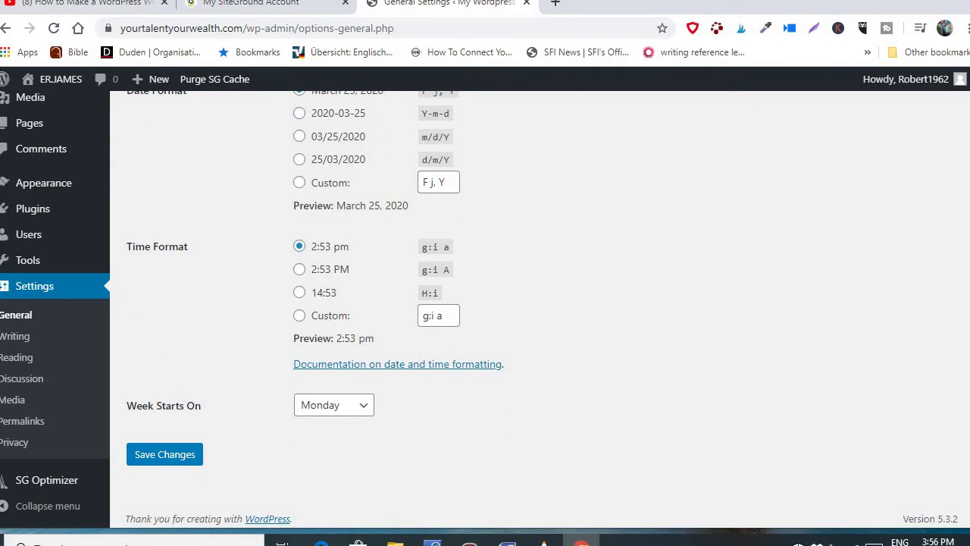
click(157, 459)
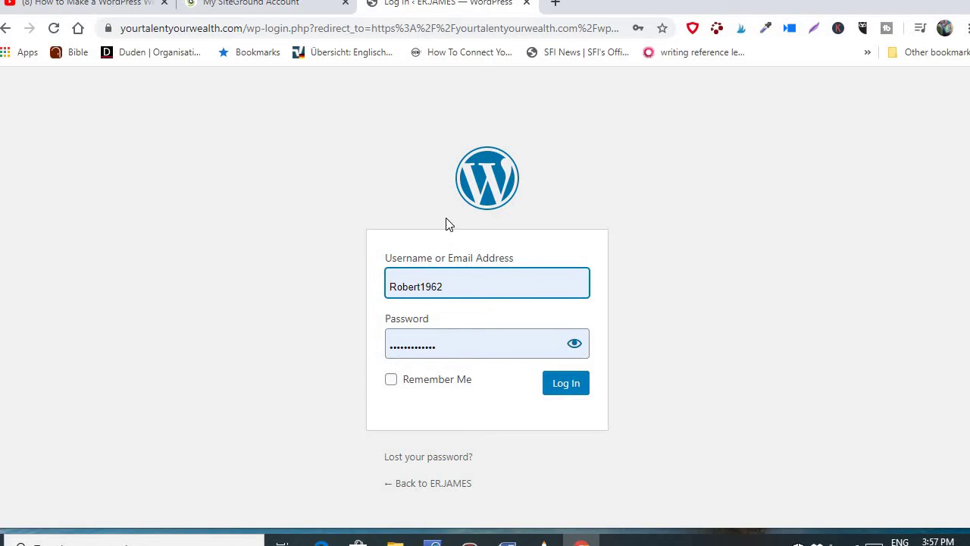
click(567, 390)
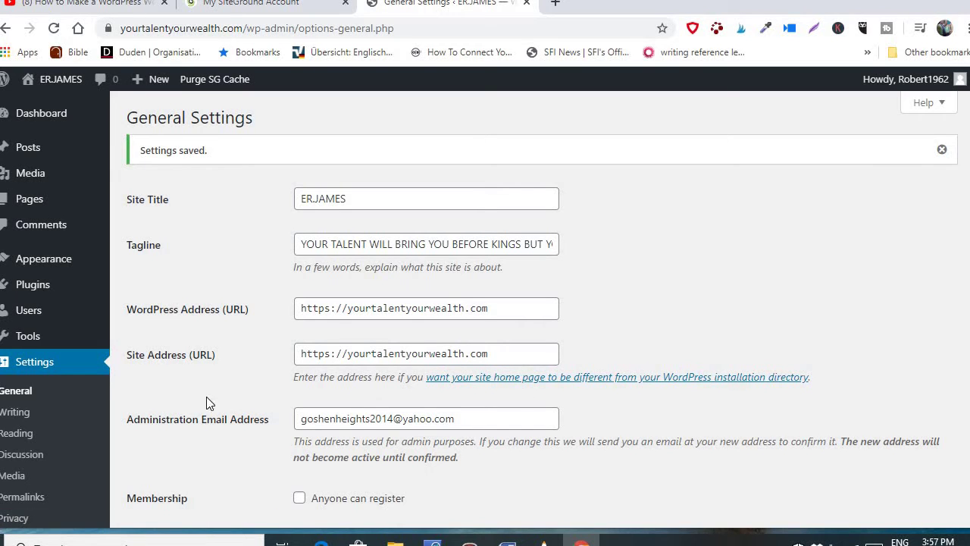
Step: Open the Discussion settings, review the comment, moderation and avatar options, and save them as they are
click(26, 463)
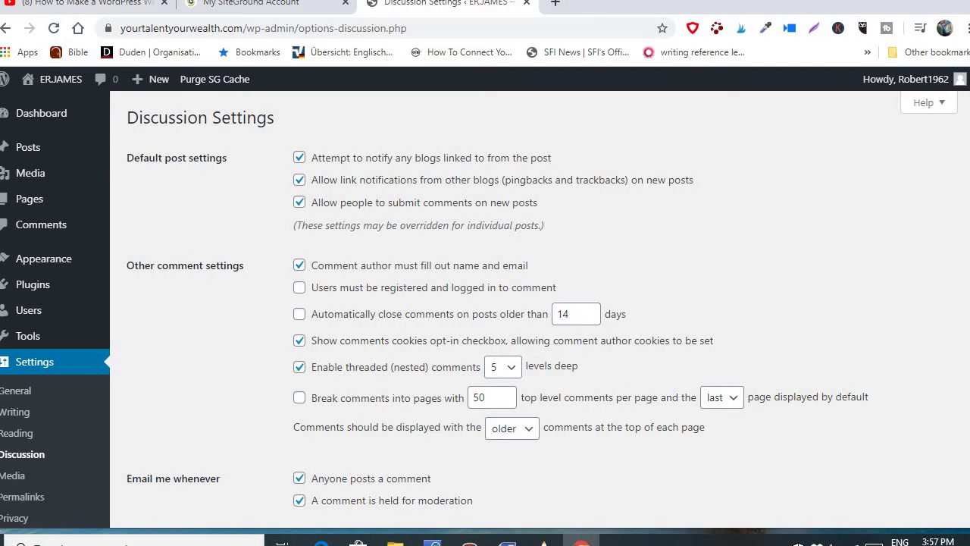
scroll(485, 304, down, 3)
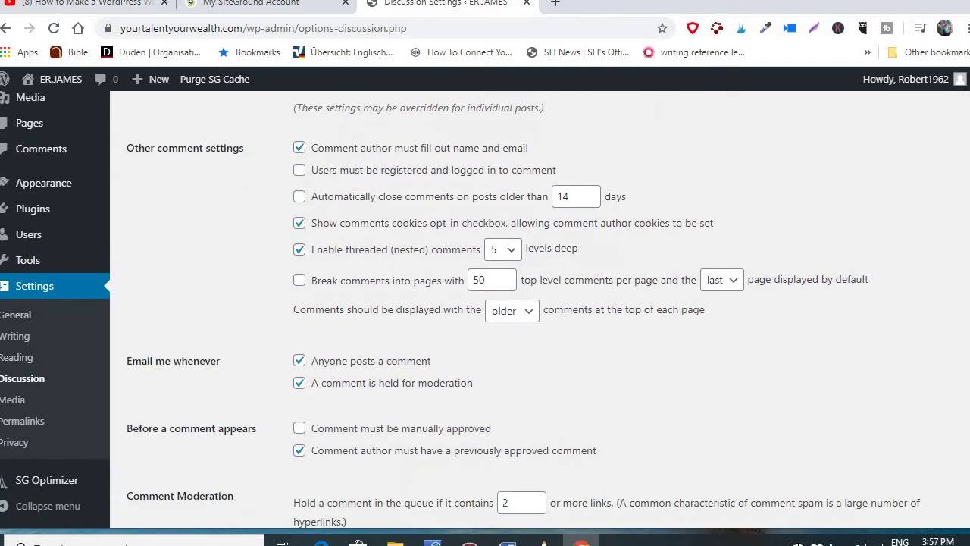
scroll(485, 303, up, 1)
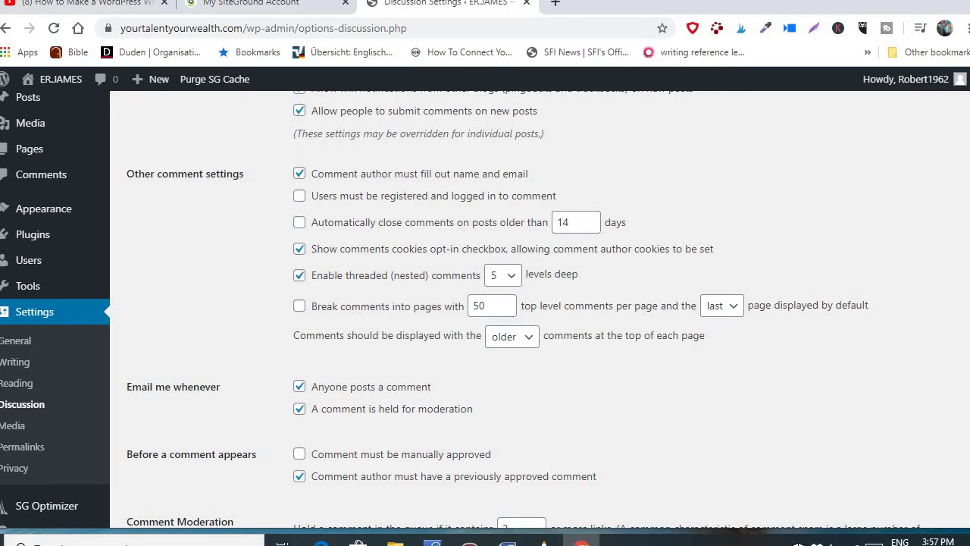
scroll(485, 303, down, 3)
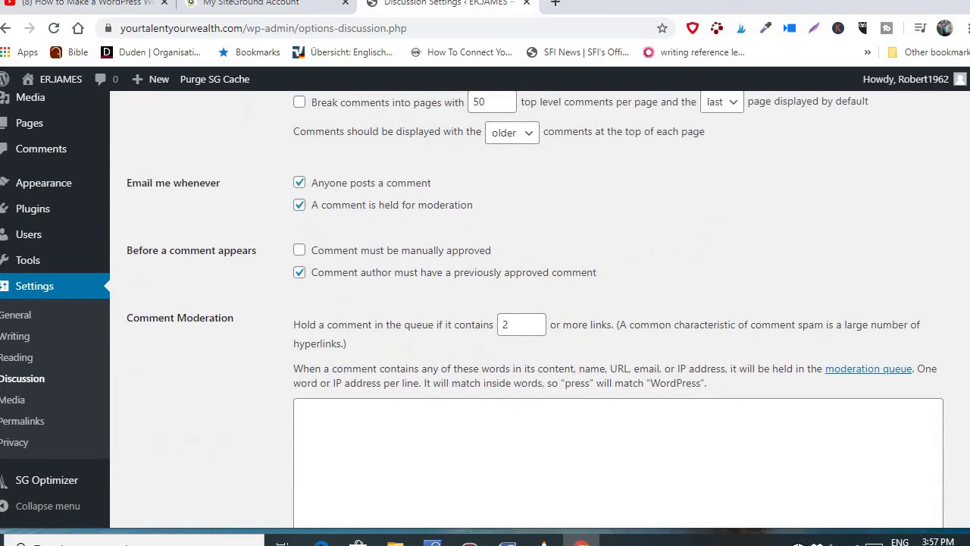
scroll(485, 303, down, 1)
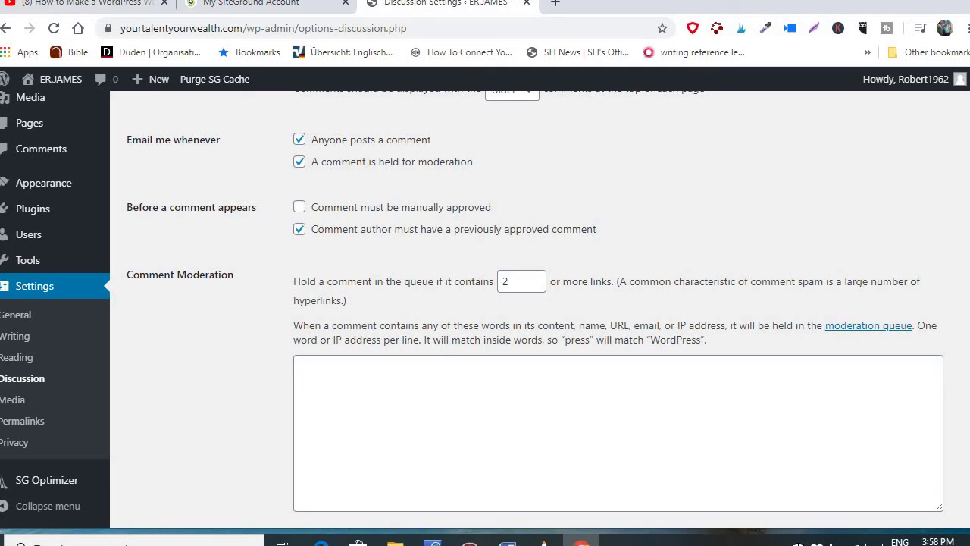
scroll(531, 303, down, 4)
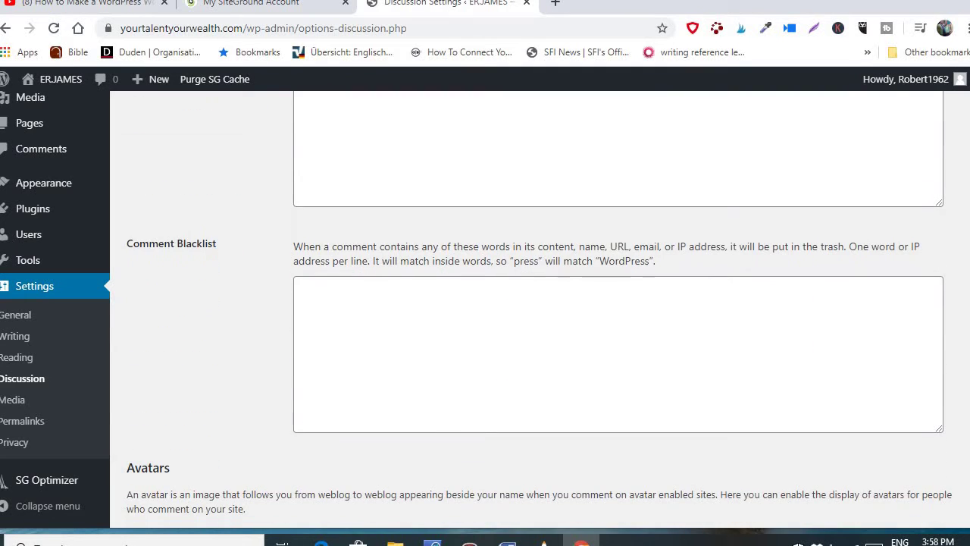
scroll(530, 303, down, 4)
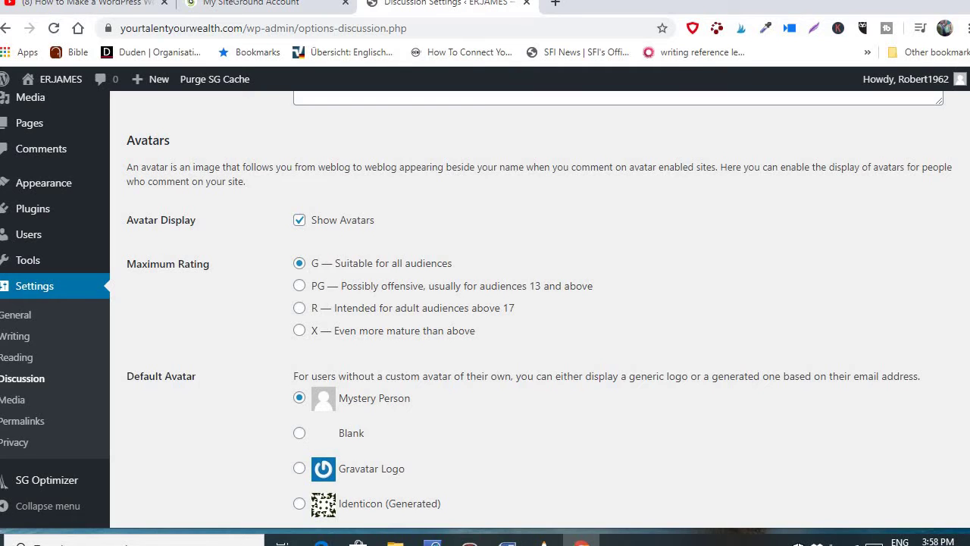
scroll(531, 303, down, 3)
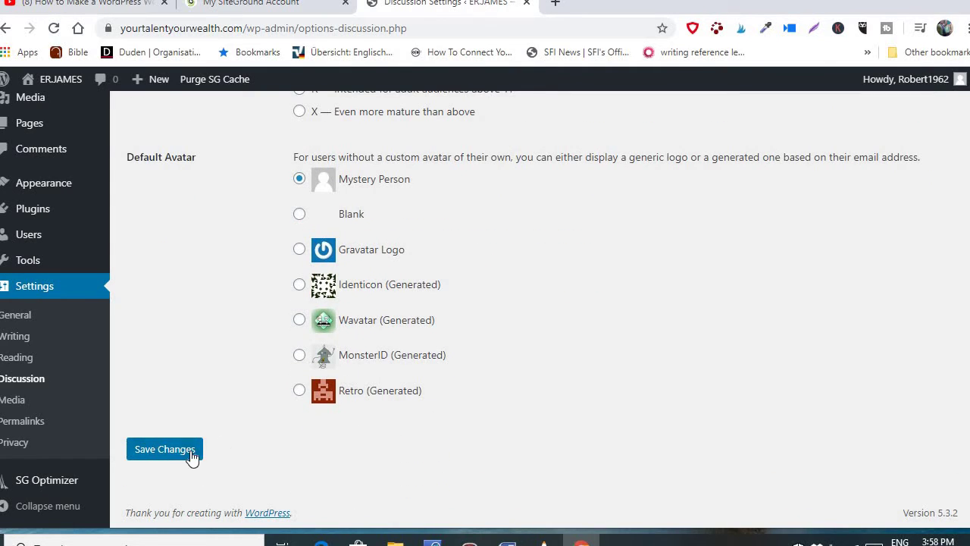
click(167, 453)
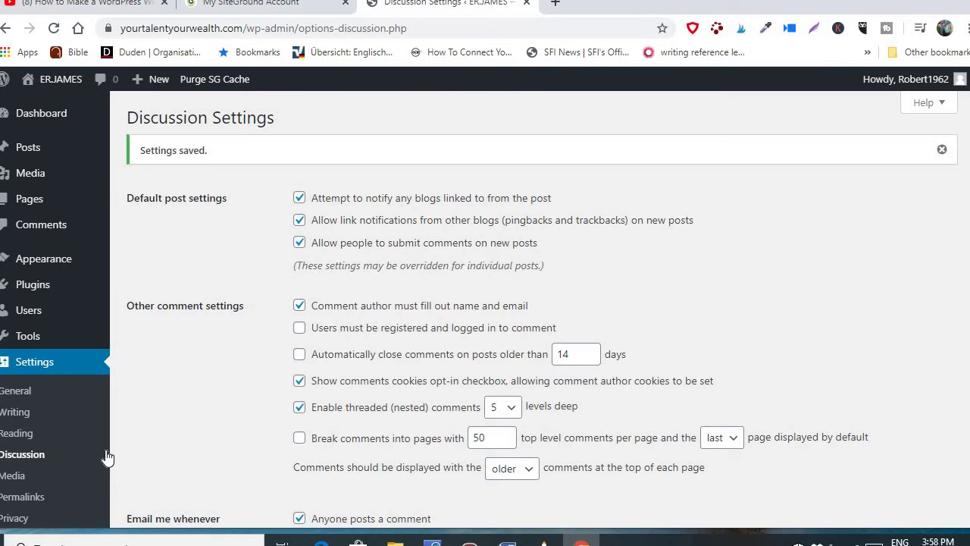
Step: Open the Permalink settings and save them with the Post name structure, leaving the category and tag bases blank
click(22, 502)
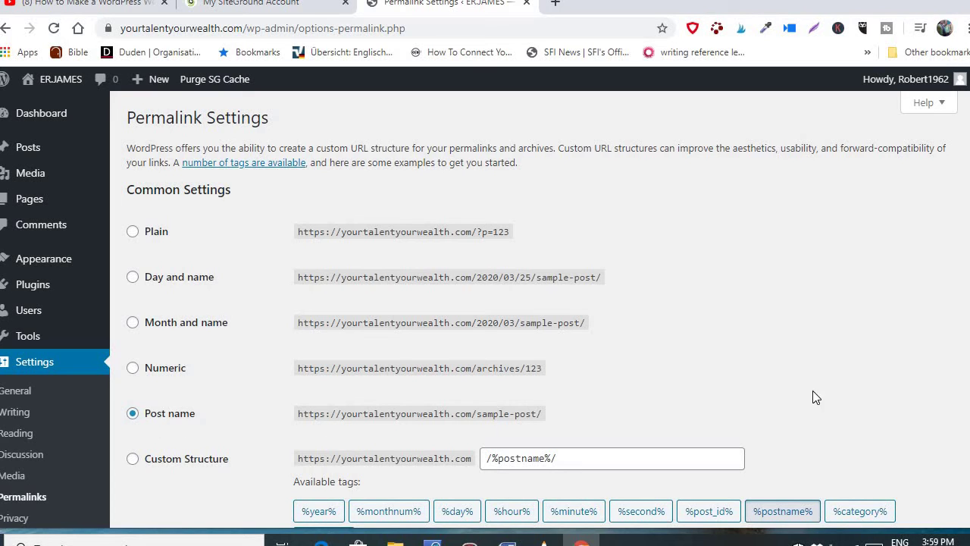
scroll(485, 309, down, 3)
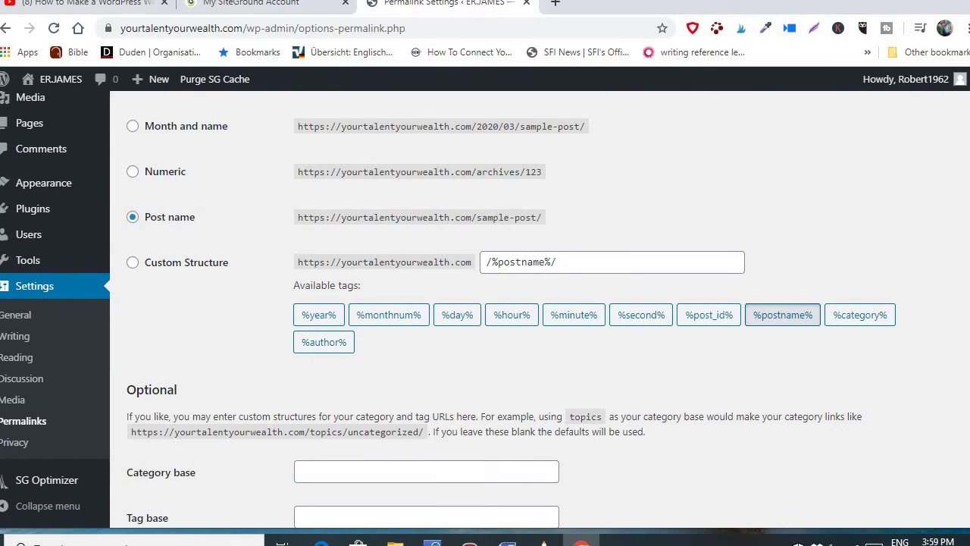
scroll(485, 309, down, 2)
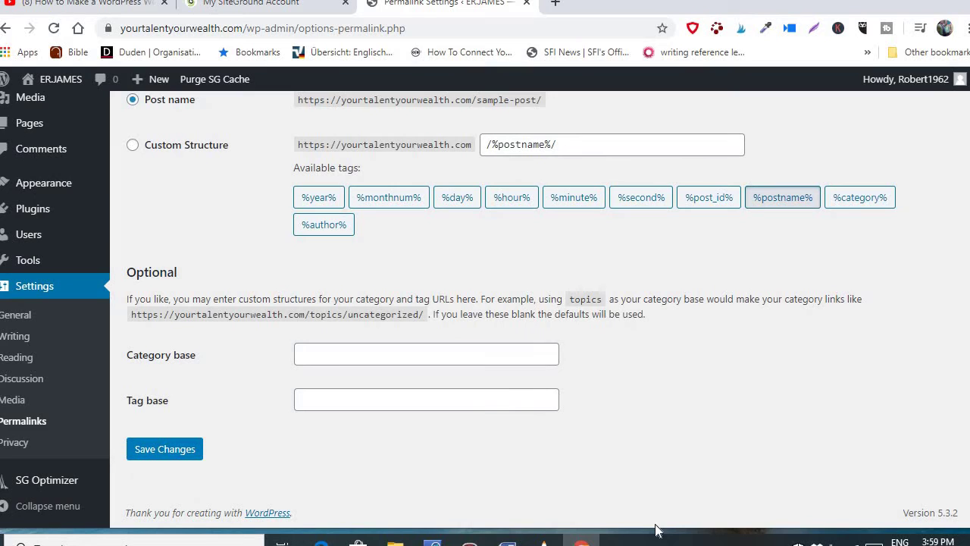
click(170, 457)
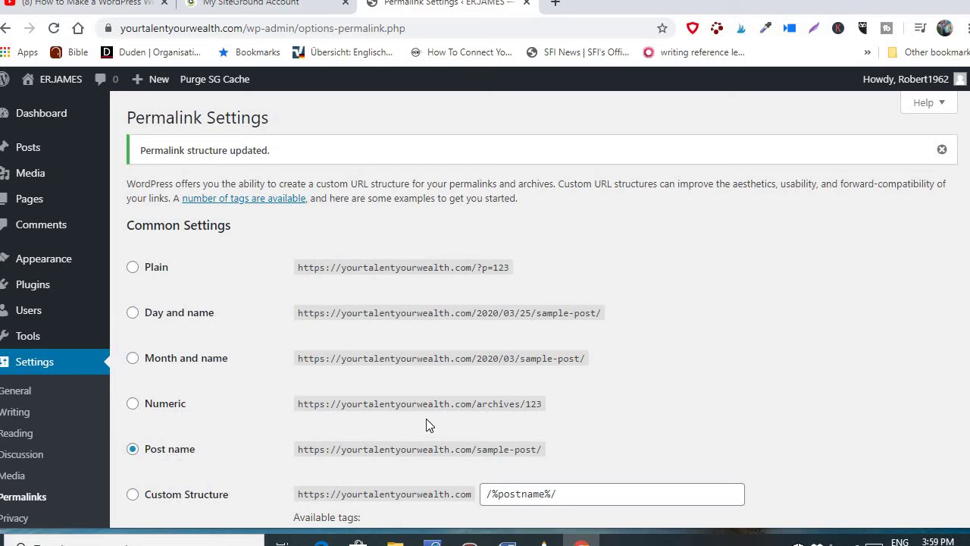
Step: Go to the dashboard home and hide the Welcome, WordPress Events and News, Quick Draft, Activity and At a Glance boxes
click(39, 122)
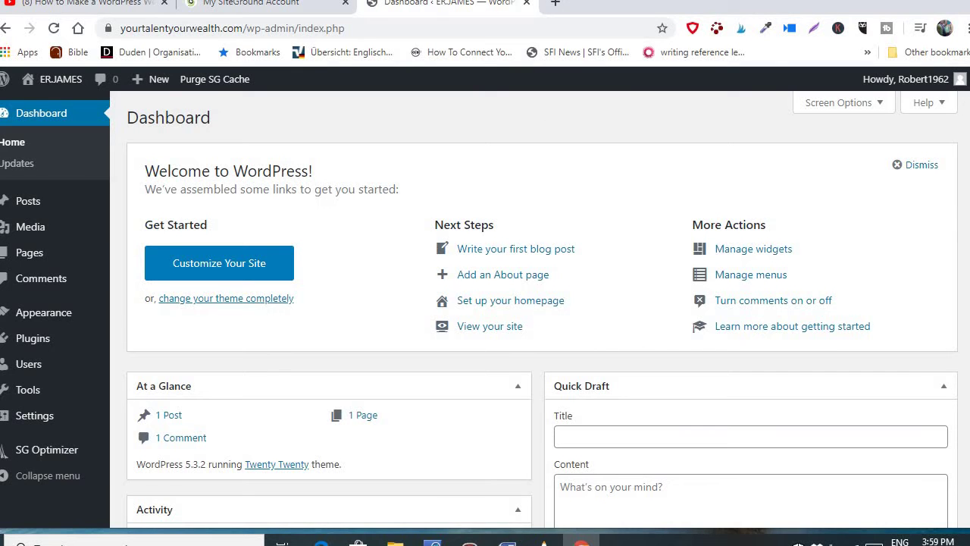
scroll(542, 309, down, 3)
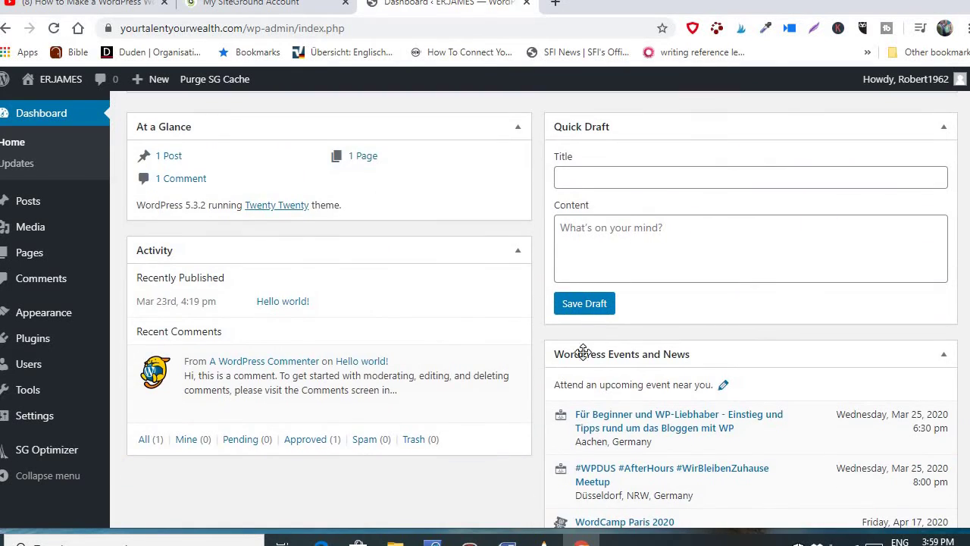
scroll(542, 309, up, 3)
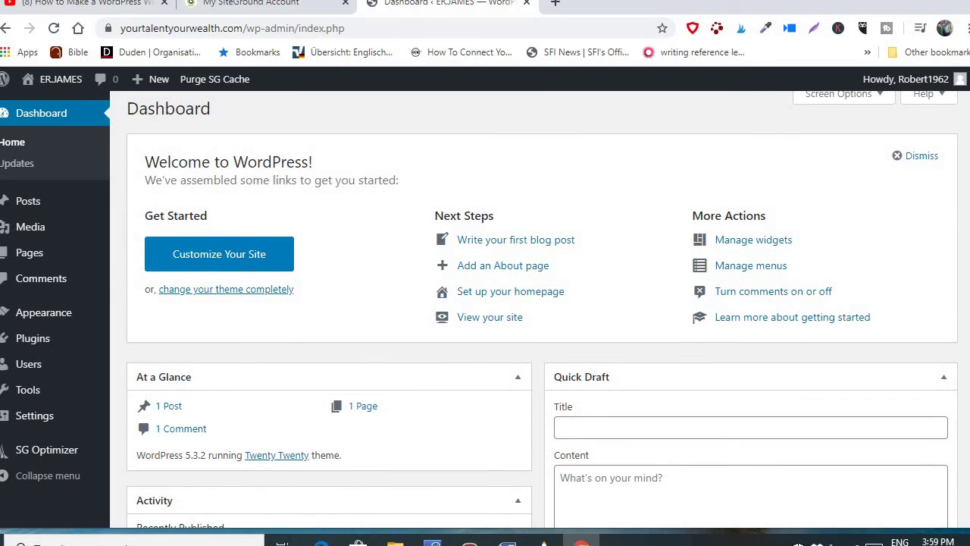
scroll(542, 309, up, 1)
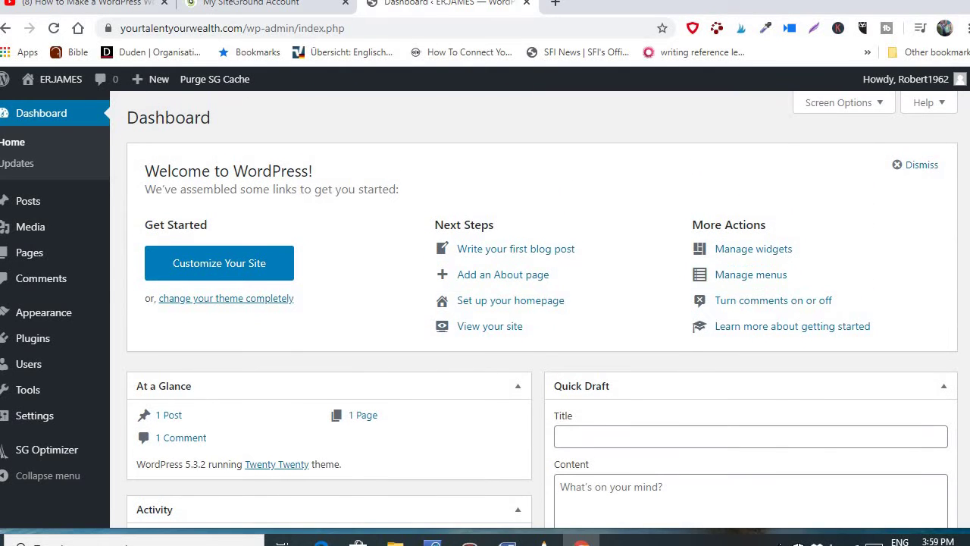
click(841, 103)
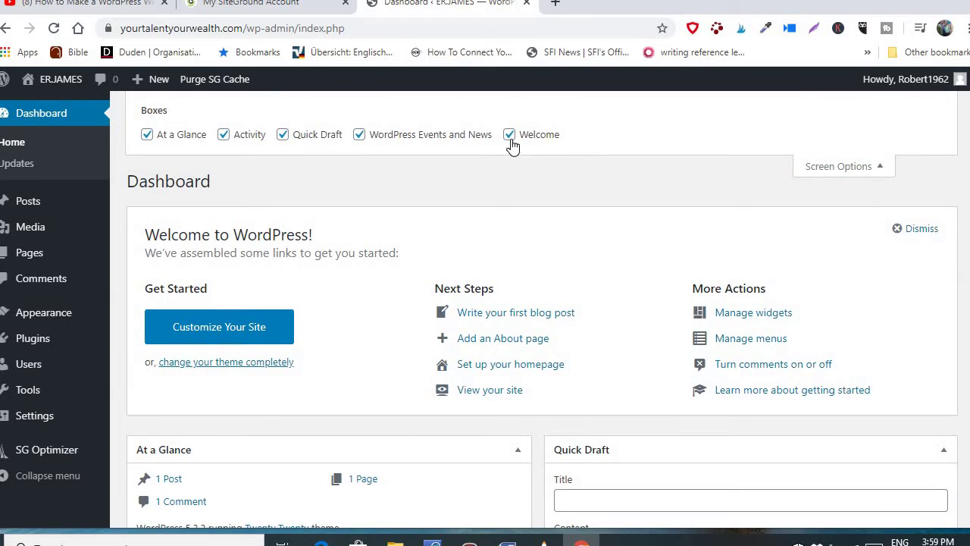
click(510, 136)
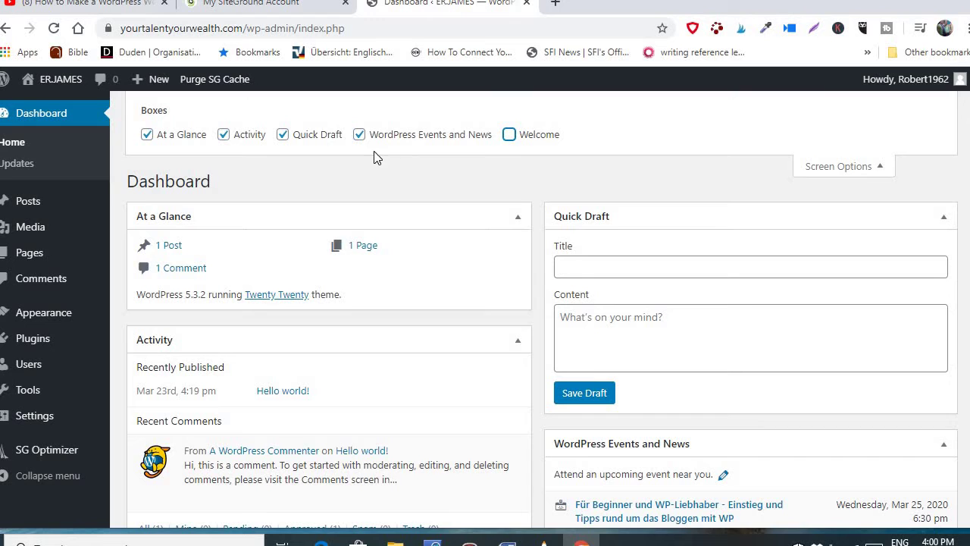
click(359, 137)
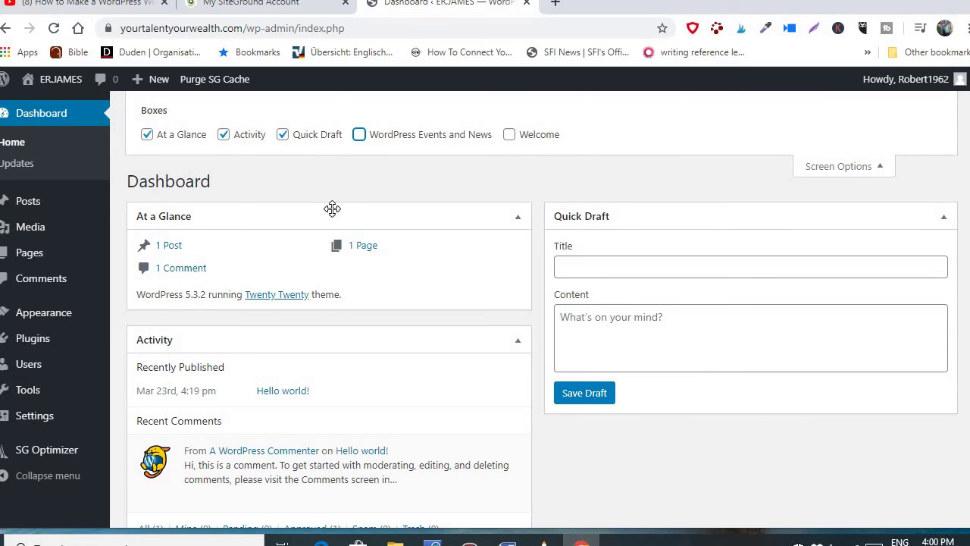
click(283, 136)
click(283, 137)
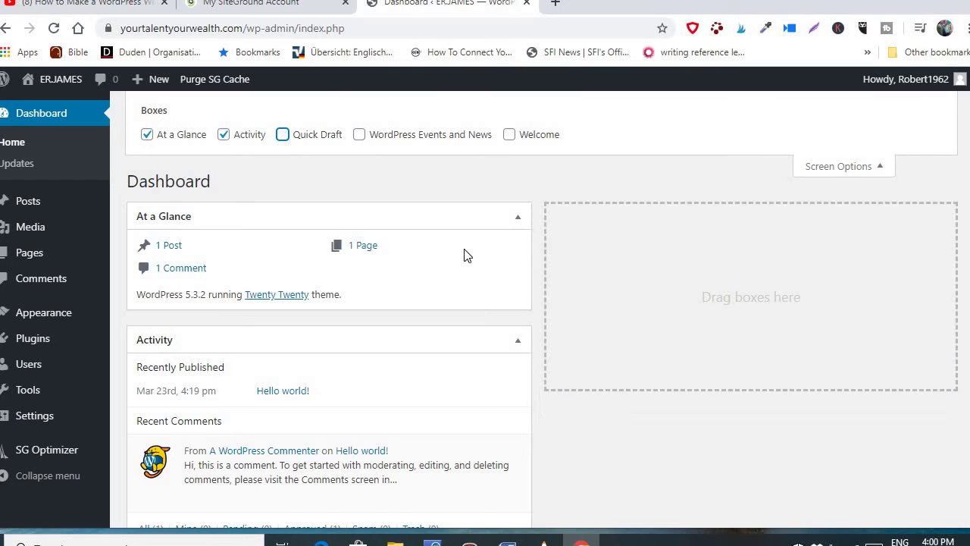
click(224, 136)
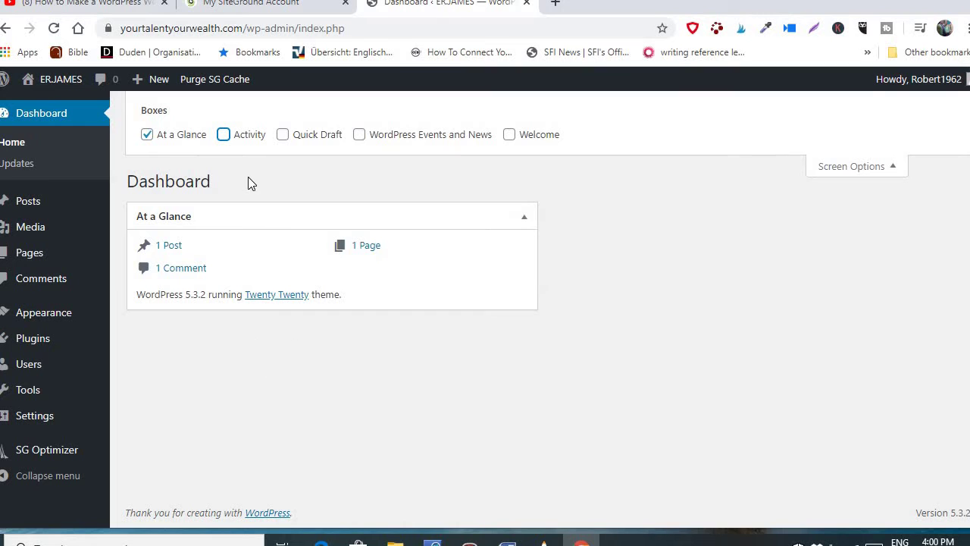
click(150, 138)
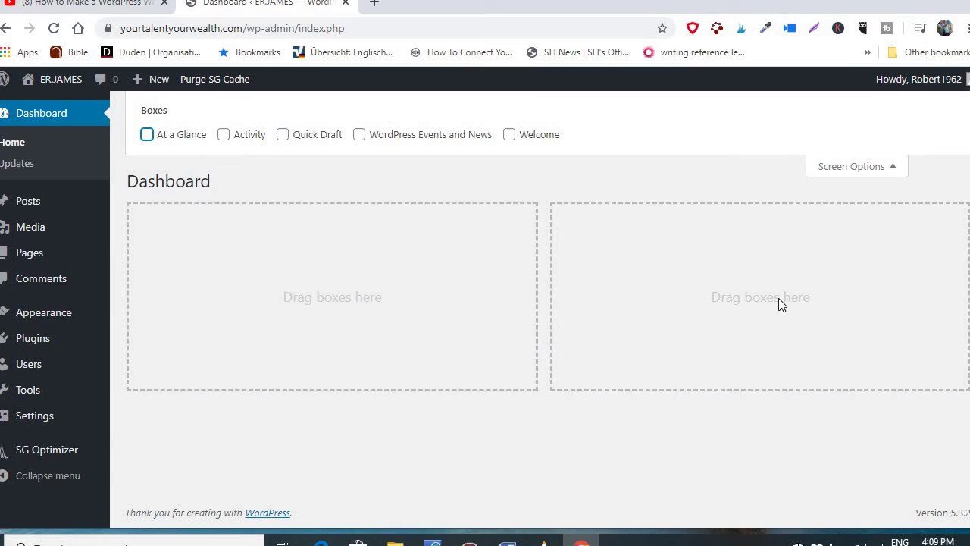
click(892, 171)
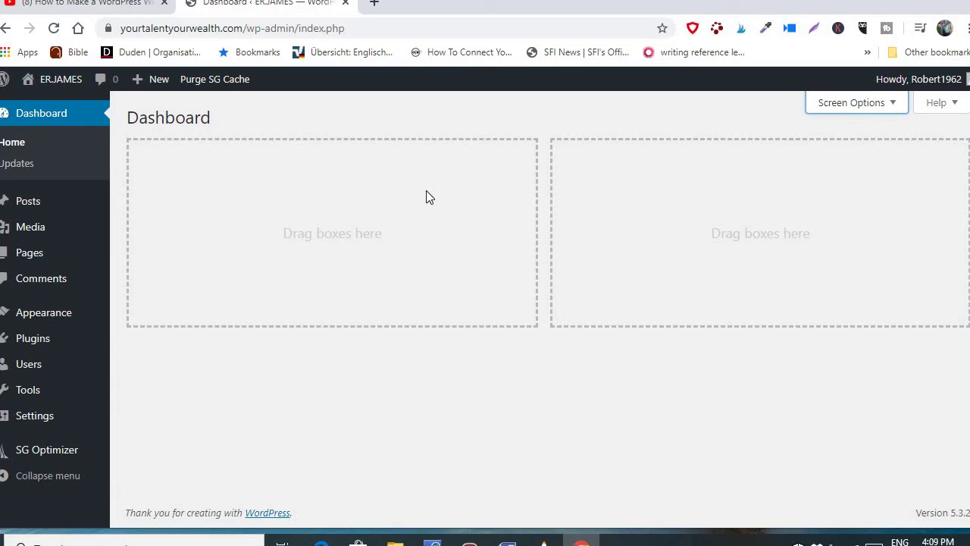
Step: Open the installed themes and delete the Twenty Nineteen theme, confirming the deletion
mouse_move(104, 340)
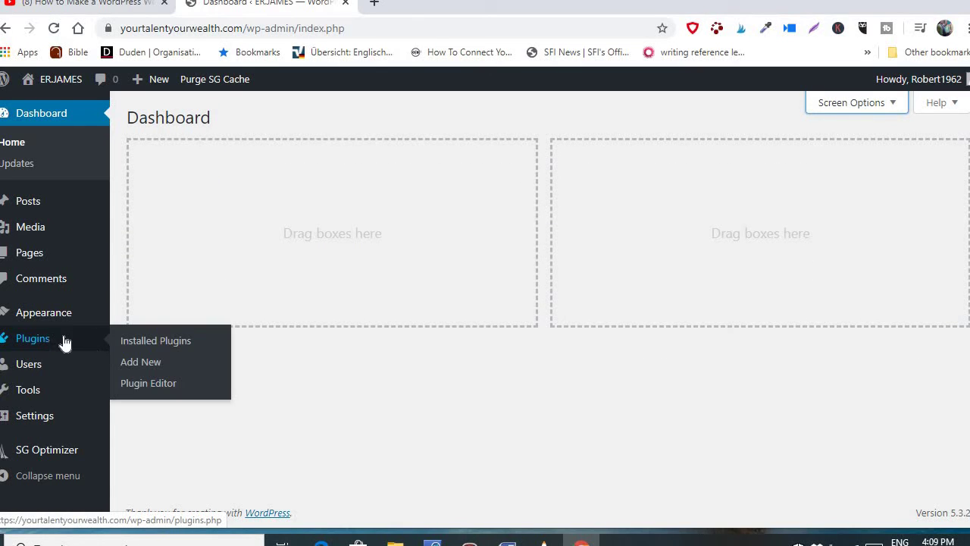
mouse_move(47, 322)
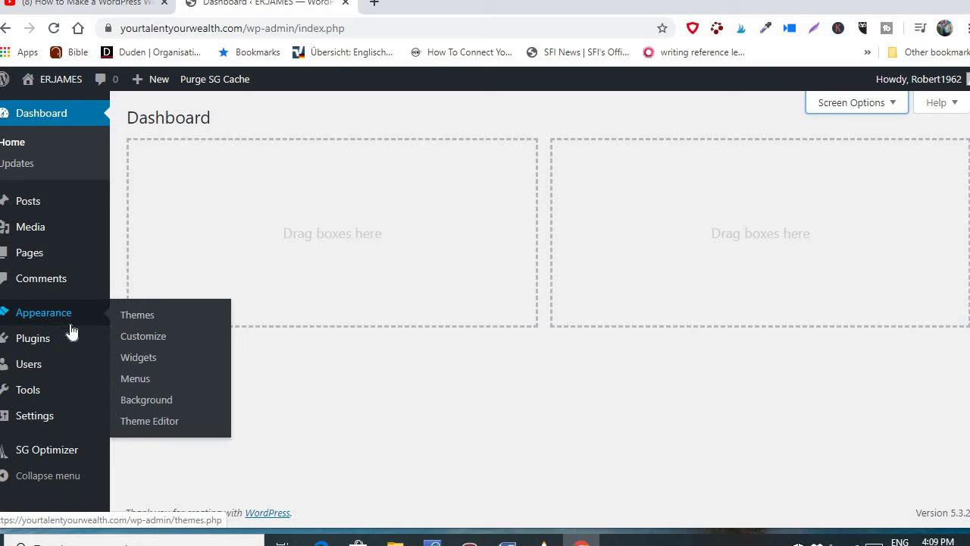
click(137, 317)
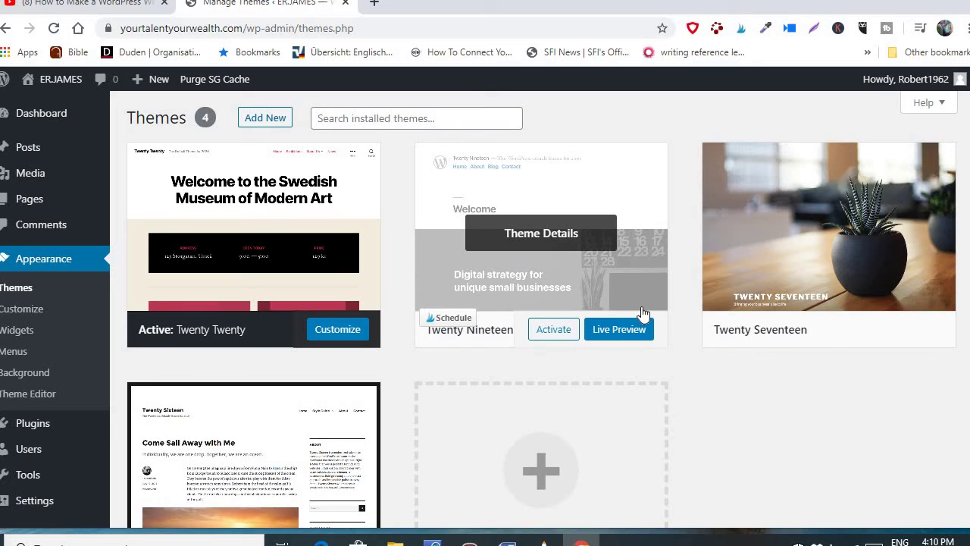
mouse_move(606, 311)
click(554, 241)
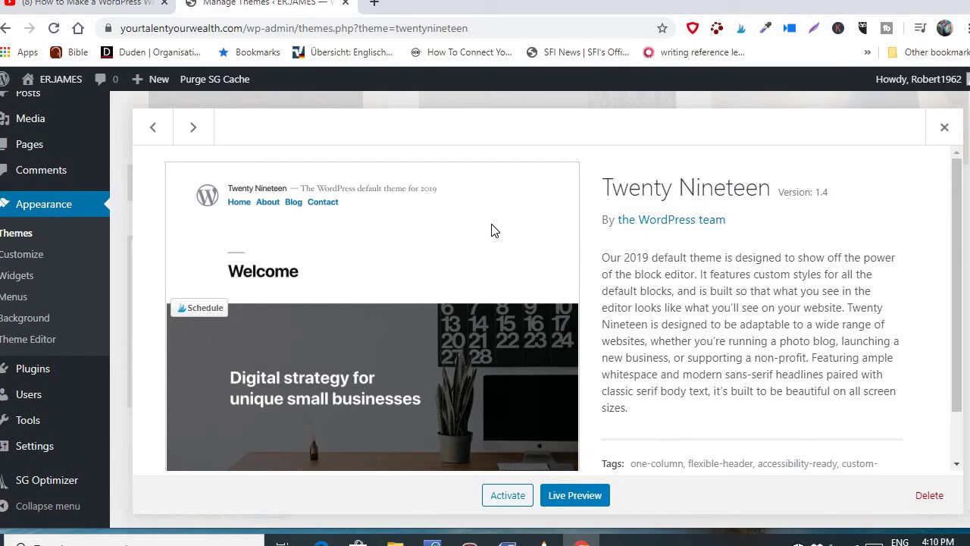
click(930, 497)
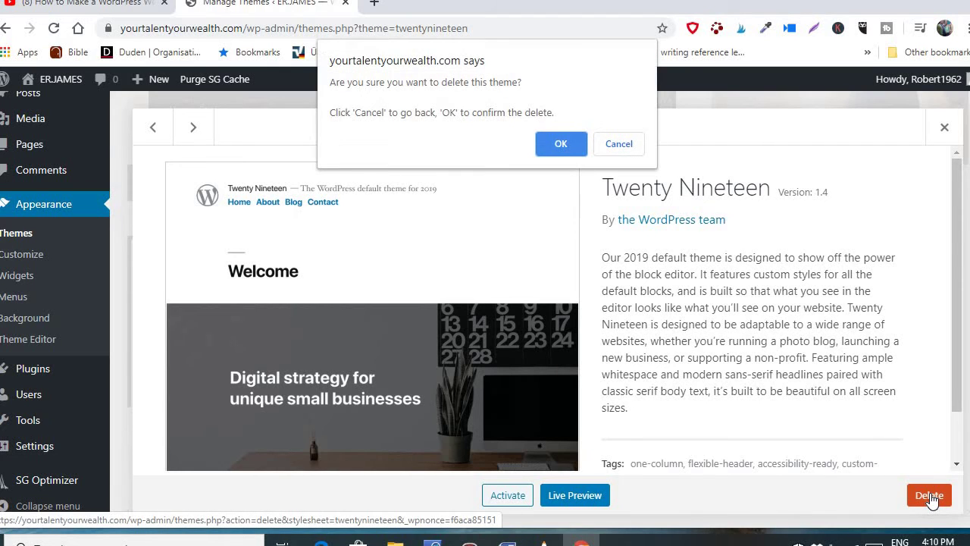
click(563, 144)
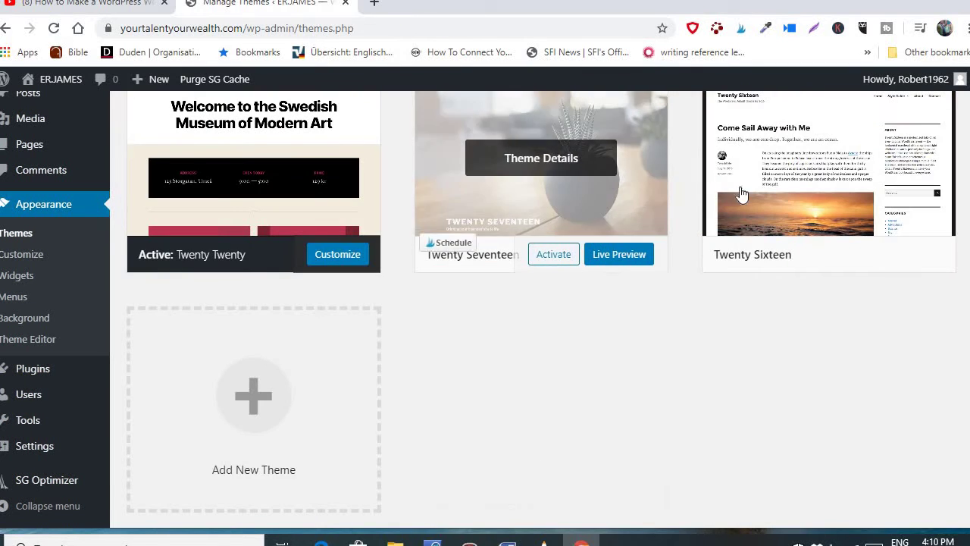
Step: Delete the Twenty Seventeen and Twenty Sixteen themes, confirming each deletion
click(545, 159)
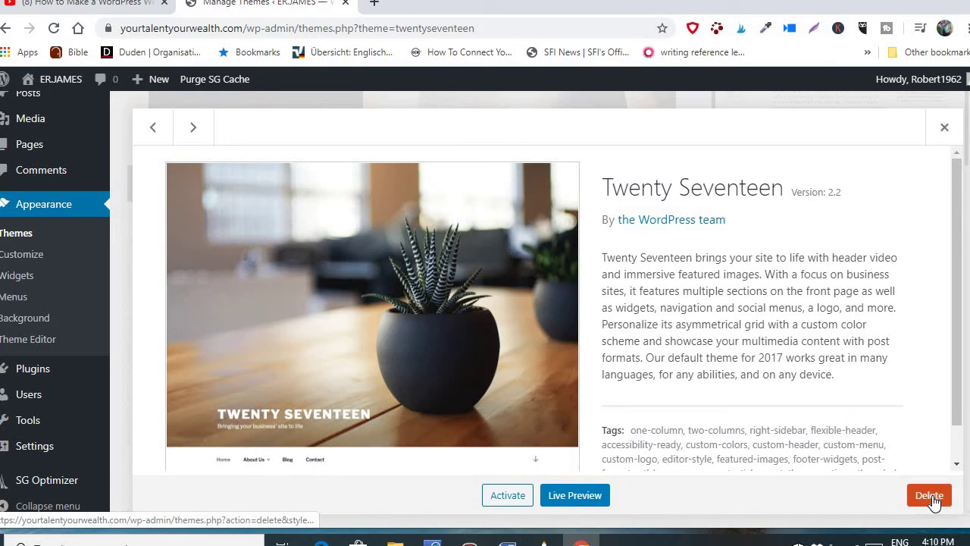
click(931, 497)
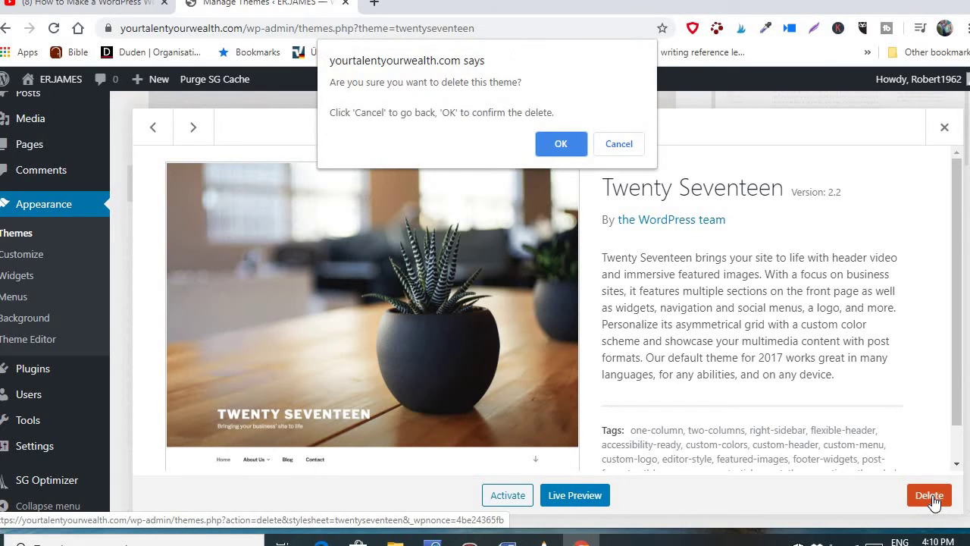
click(560, 144)
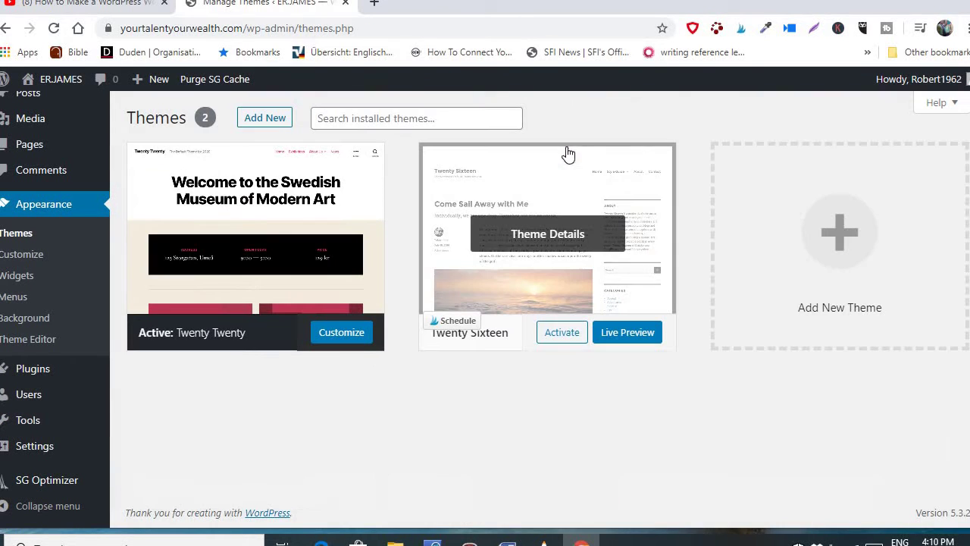
click(552, 235)
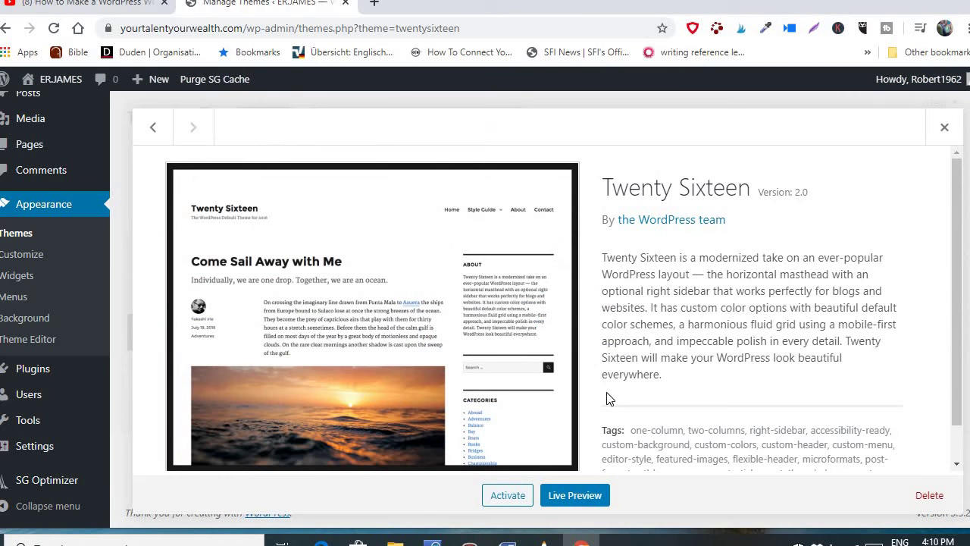
click(927, 497)
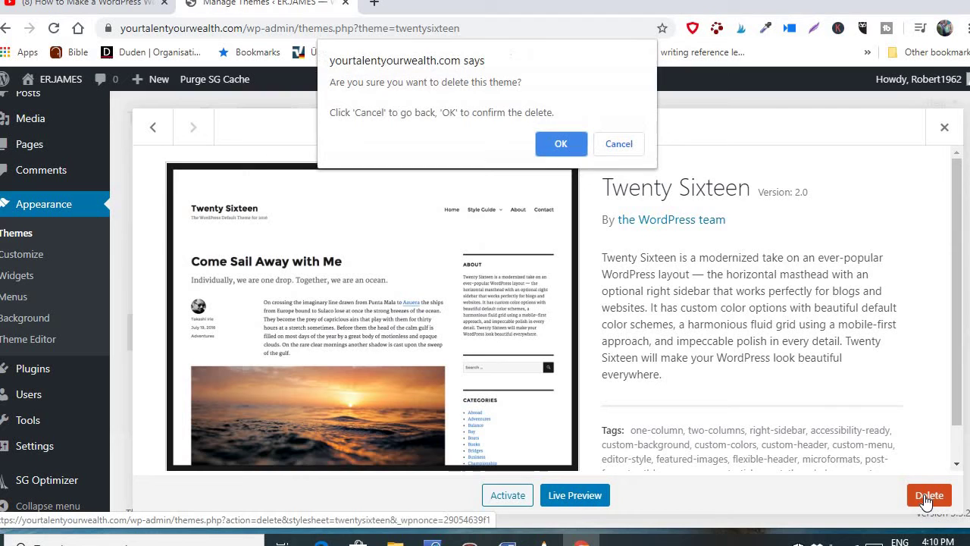
click(560, 143)
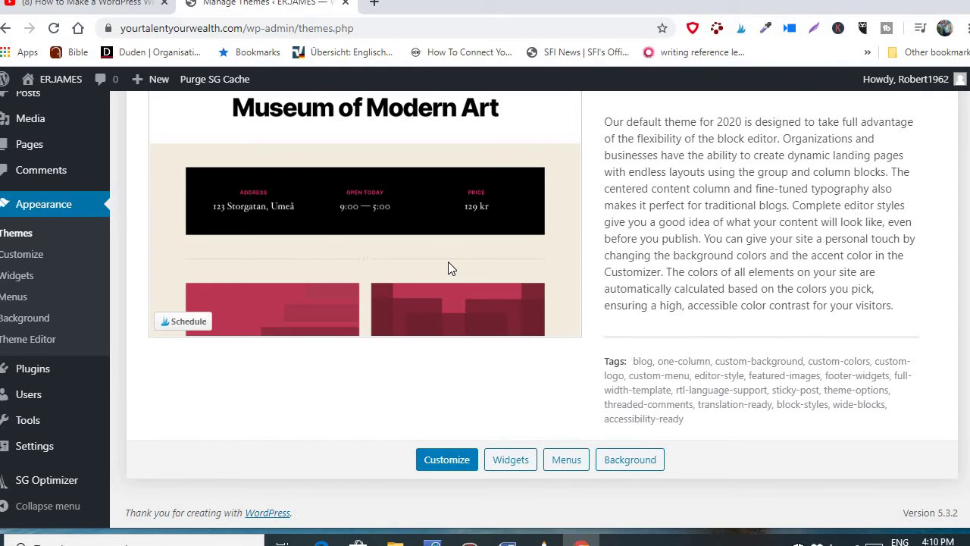
Step: Start adding a new theme and search the theme directory for "oceanwp"
click(20, 235)
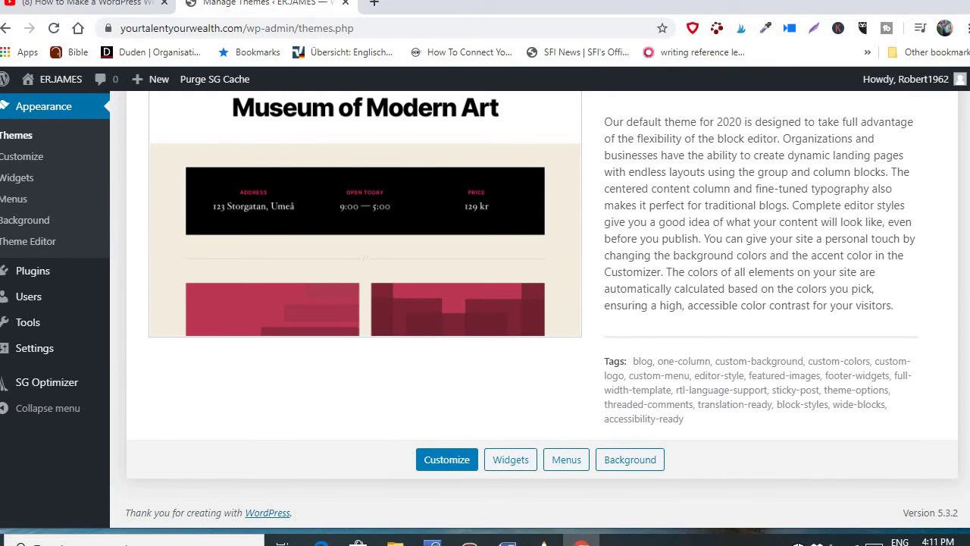
scroll(295, 138, up, 3)
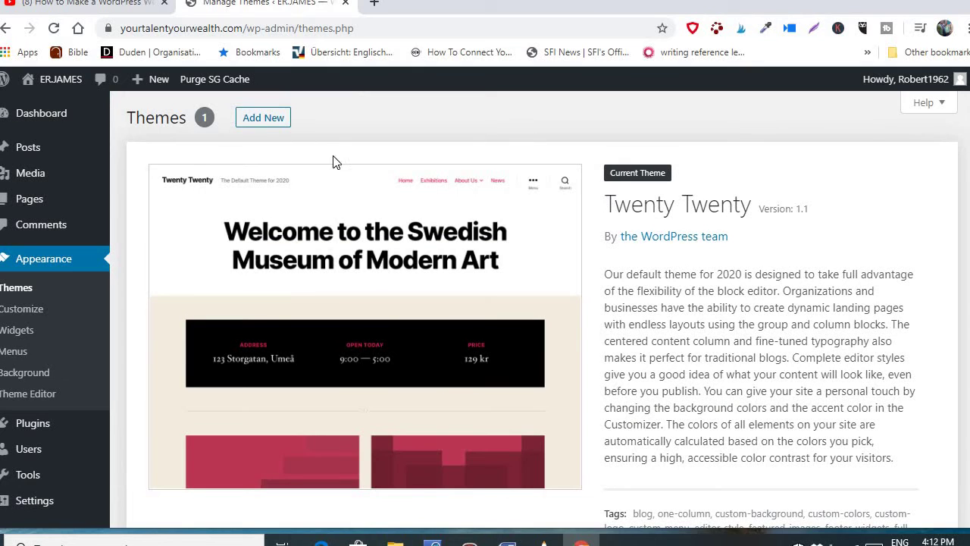
click(259, 125)
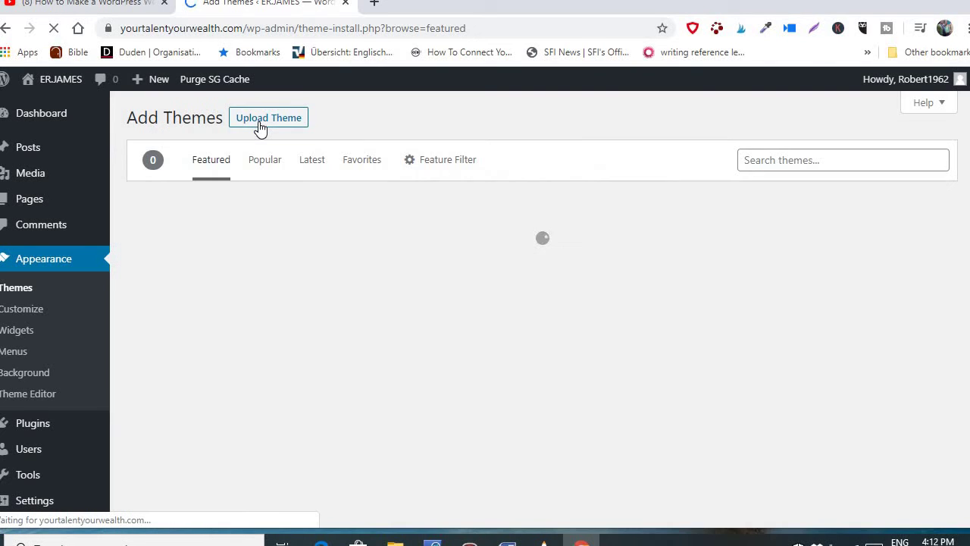
click(792, 161)
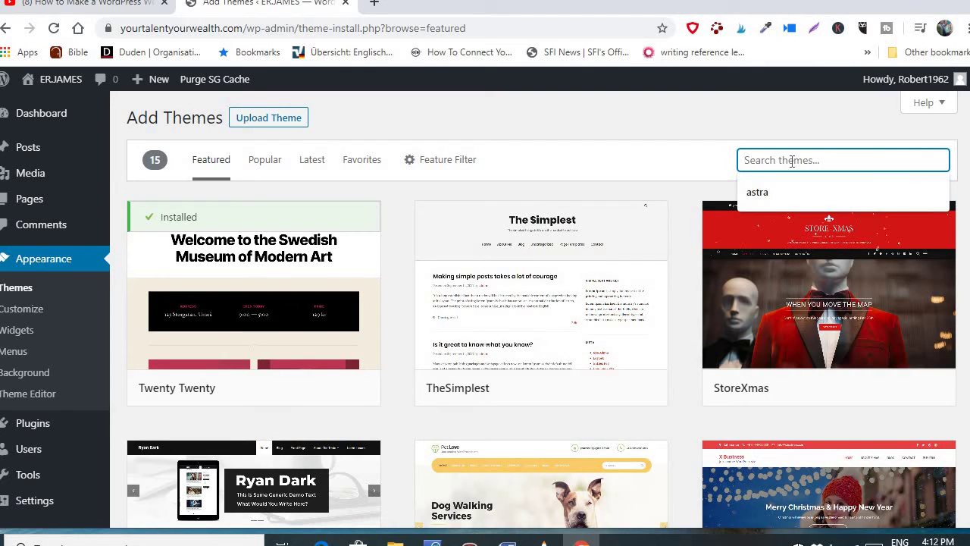
text(o)
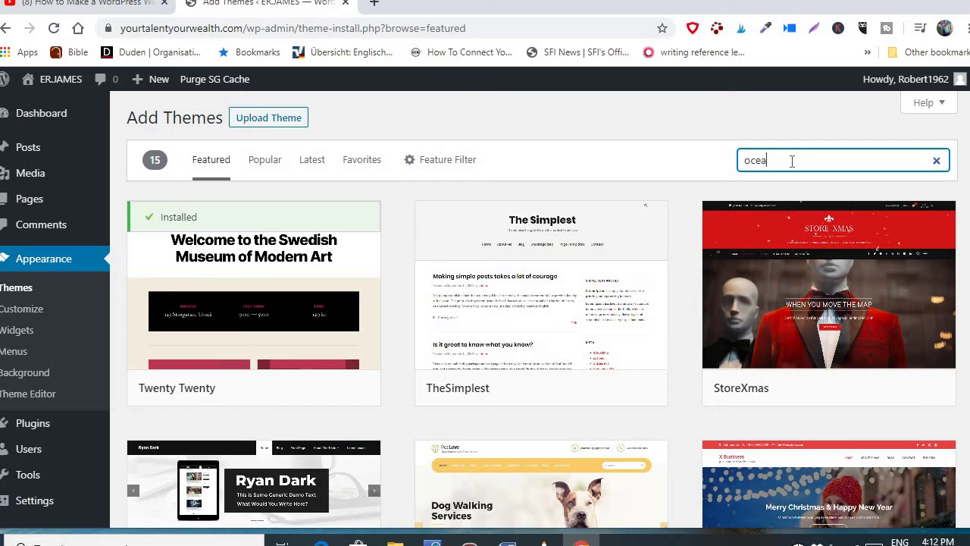
text(cean)
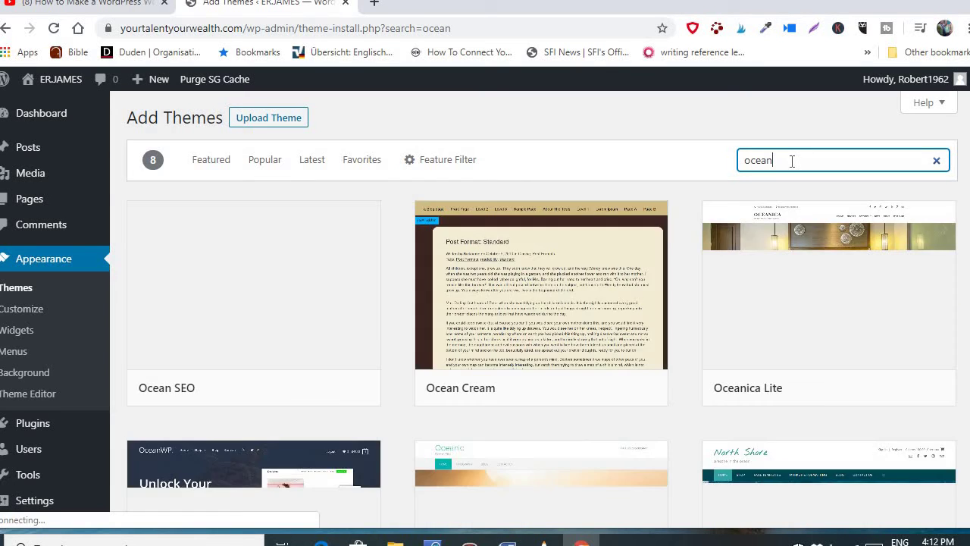
text(wp)
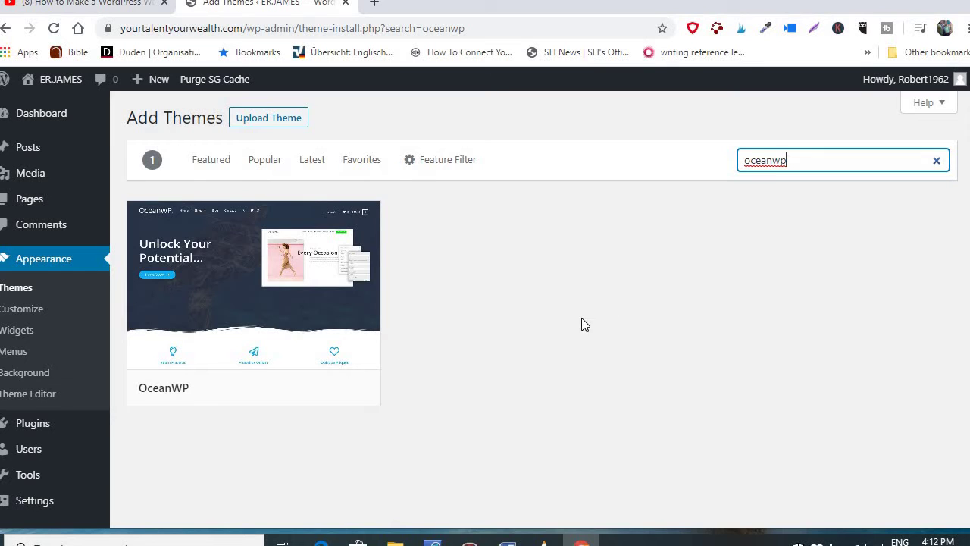
Step: Install the OceanWP theme and activate it on the site
mouse_move(250, 341)
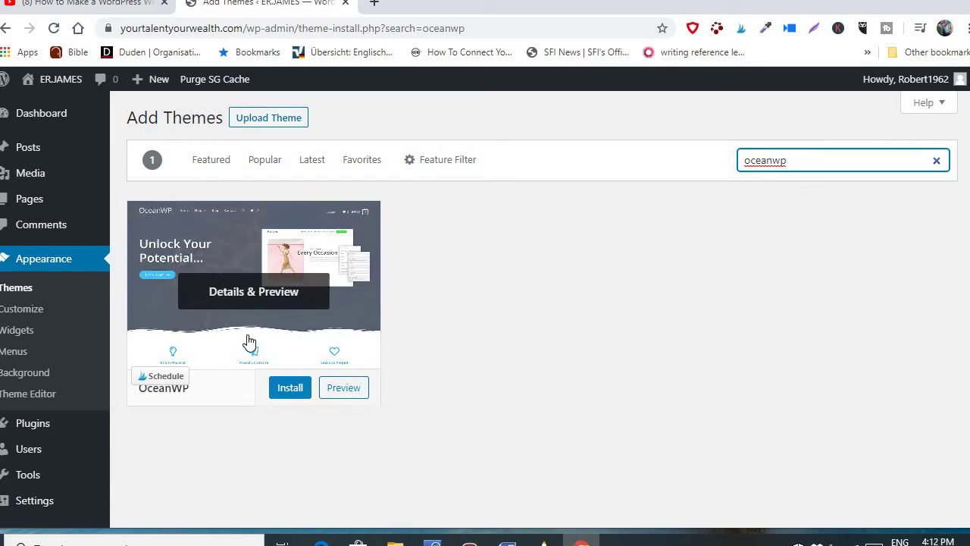
click(291, 389)
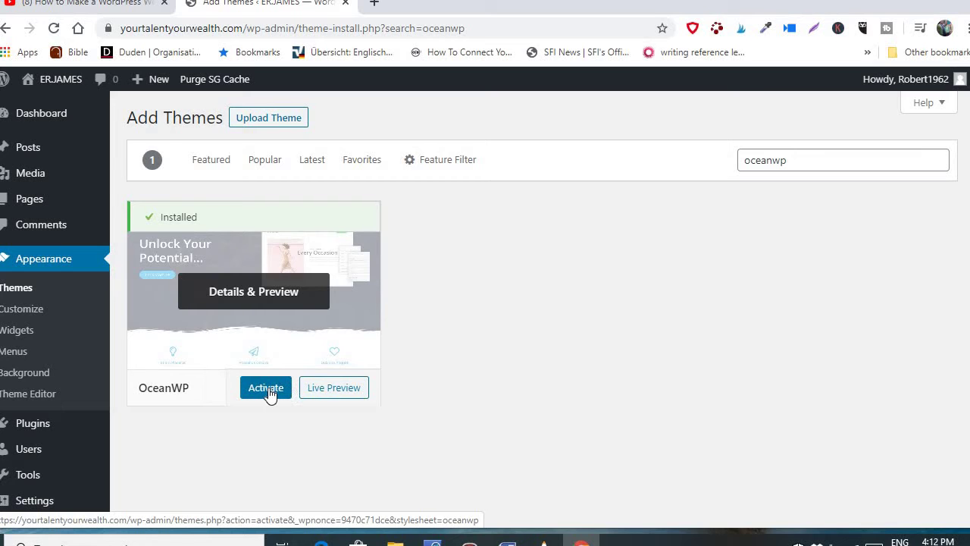
click(265, 388)
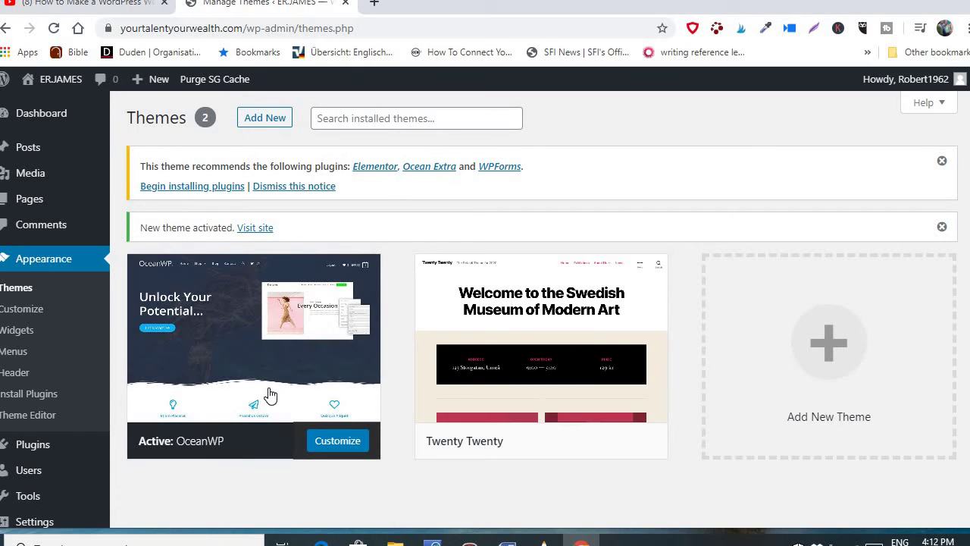
Step: Open the installed plugins list and go on to adding a new plugin
mouse_move(313, 289)
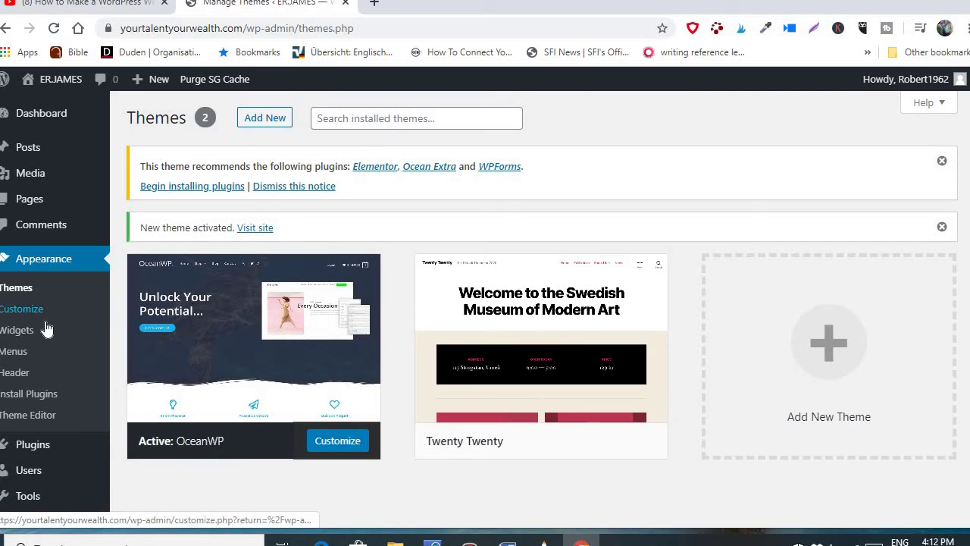
mouse_move(36, 451)
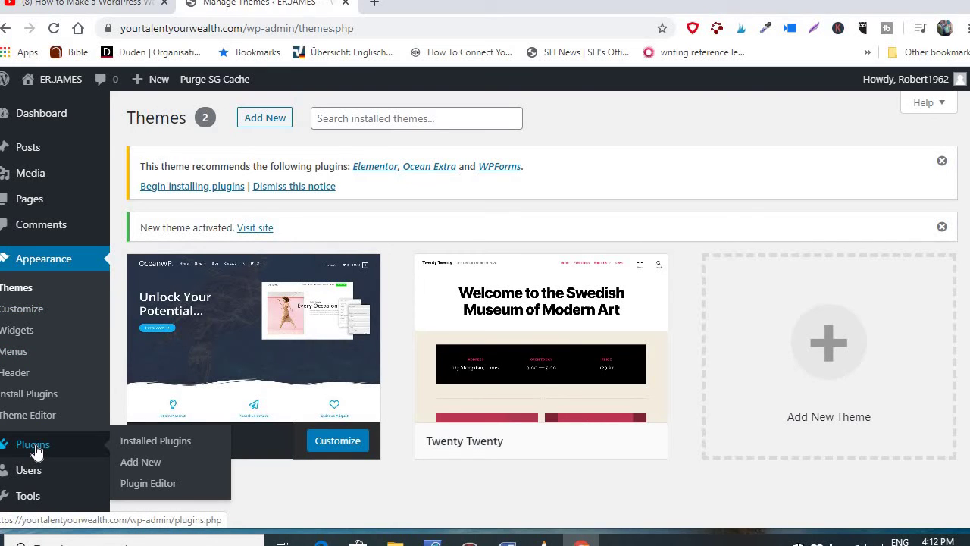
click(37, 451)
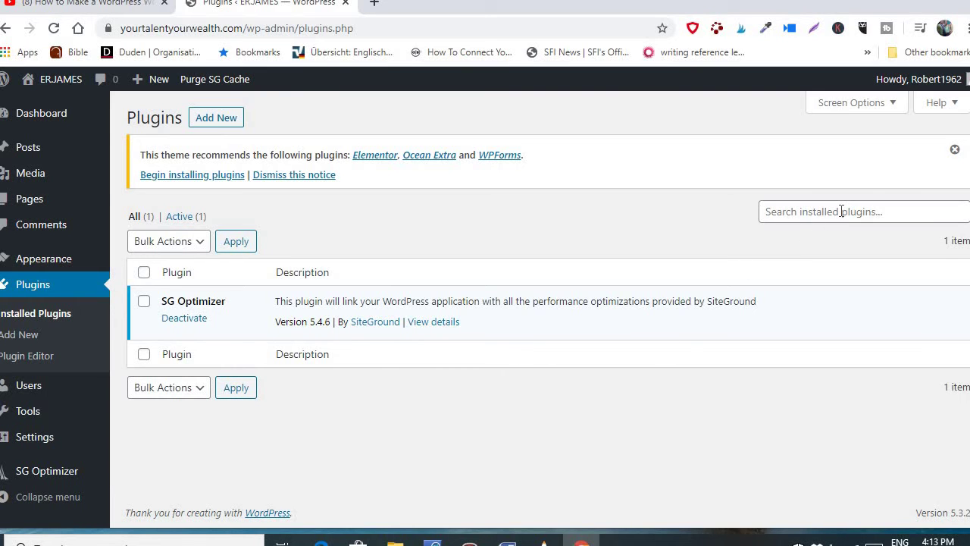
click(12, 335)
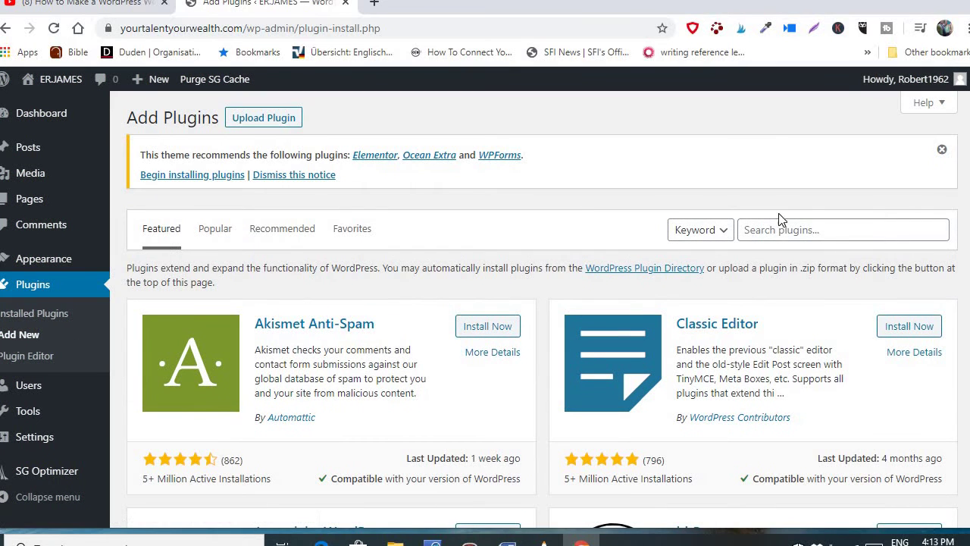
Step: Search the plugin directory for "oceanwp" and install the Ocean Extra plugin
click(780, 230)
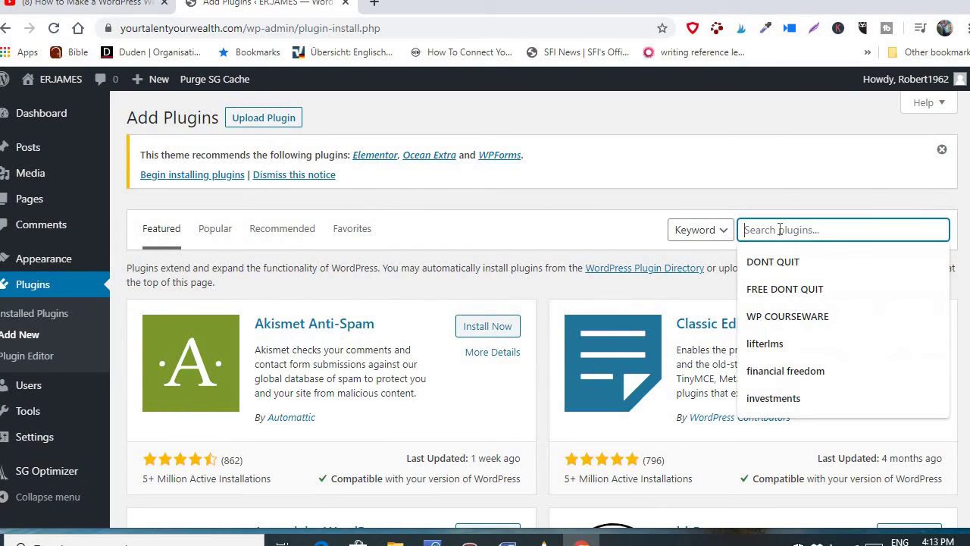
text(o)
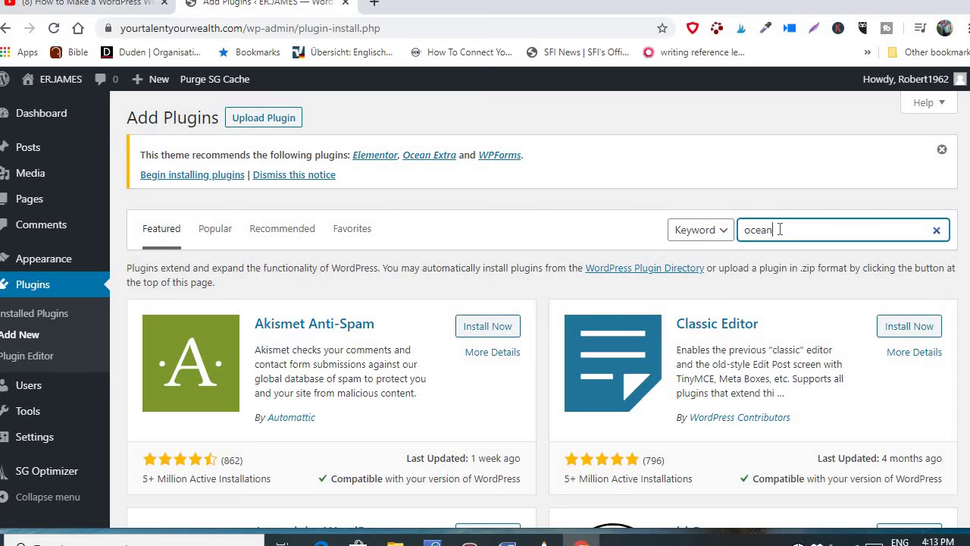
text(ceanw)
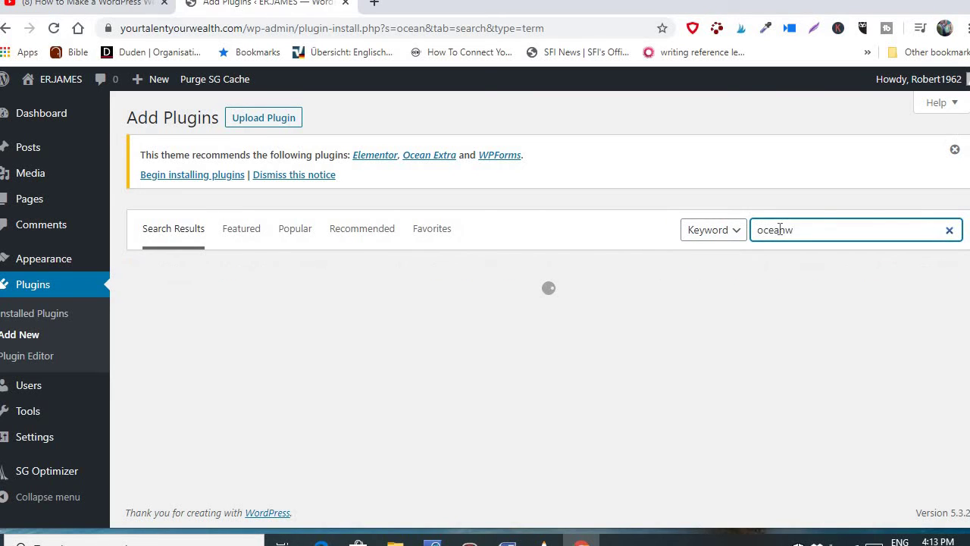
text(p)
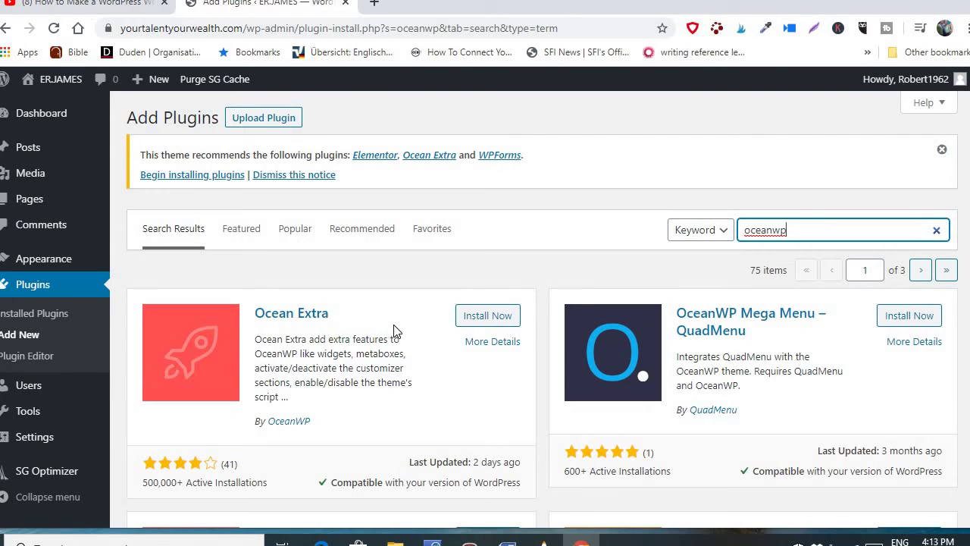
click(479, 322)
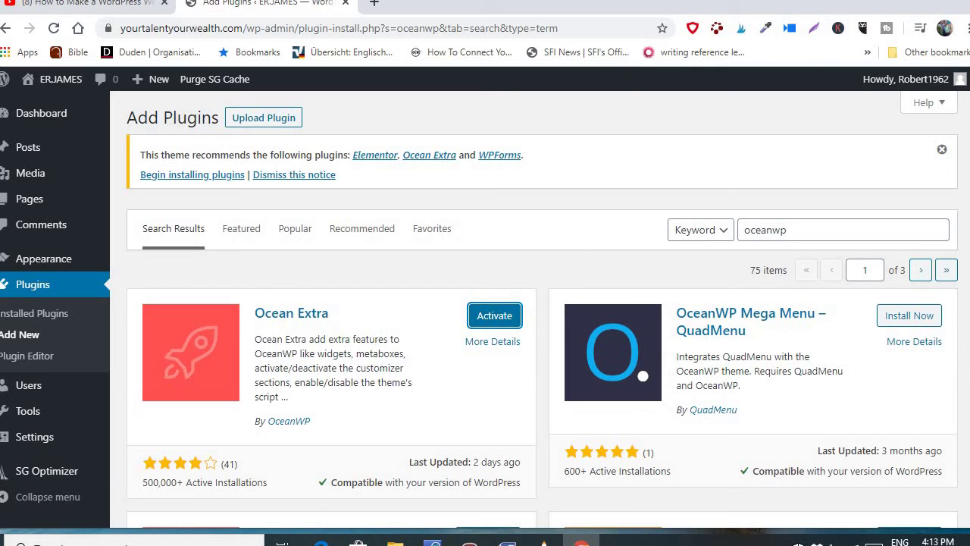
Step: Find the Oceanwp sticky header plugin among the search results and install it
scroll(542, 310, down, 3)
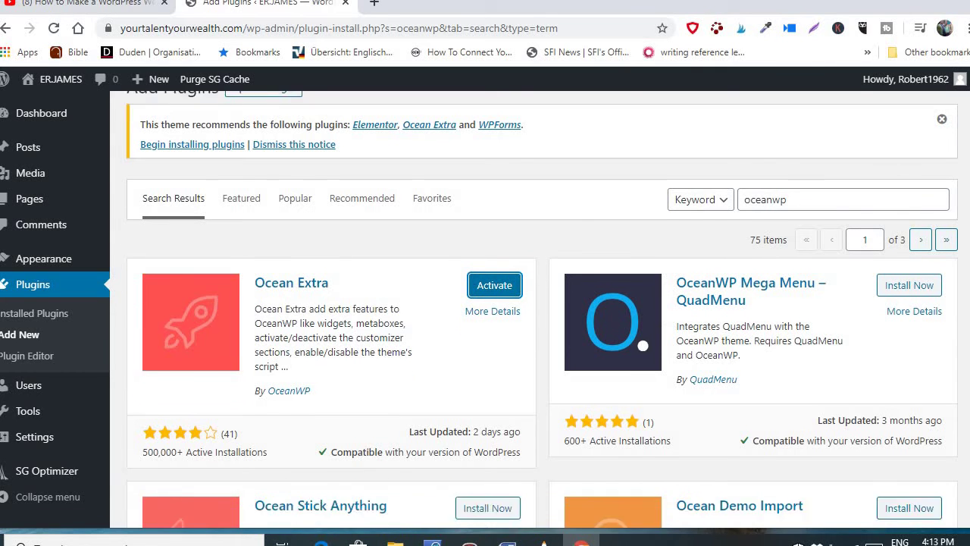
scroll(542, 309, down, 2)
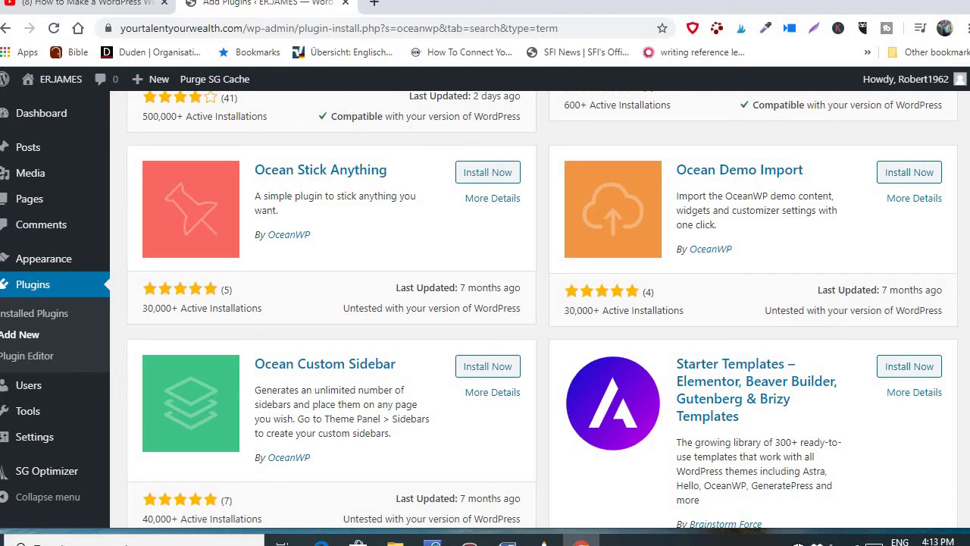
scroll(542, 309, down, 3)
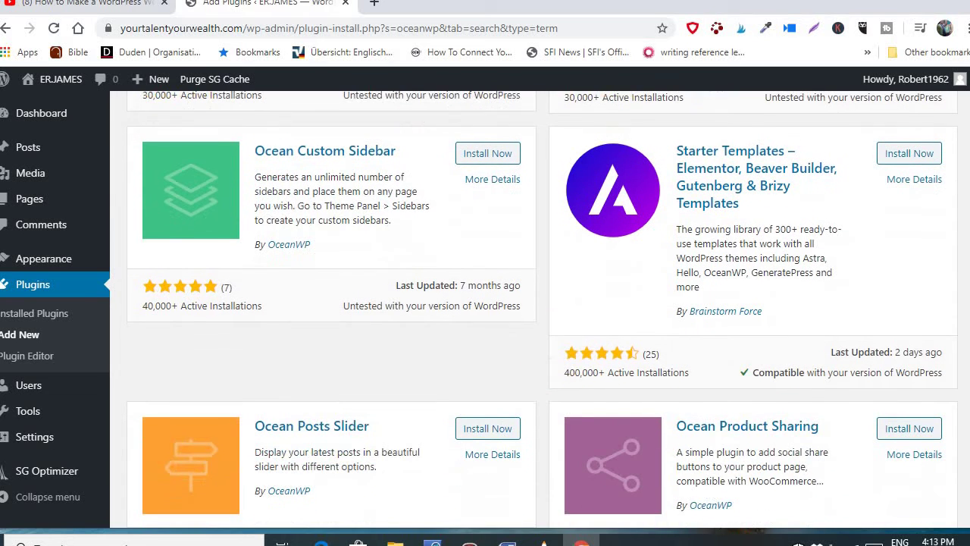
scroll(542, 309, down, 1)
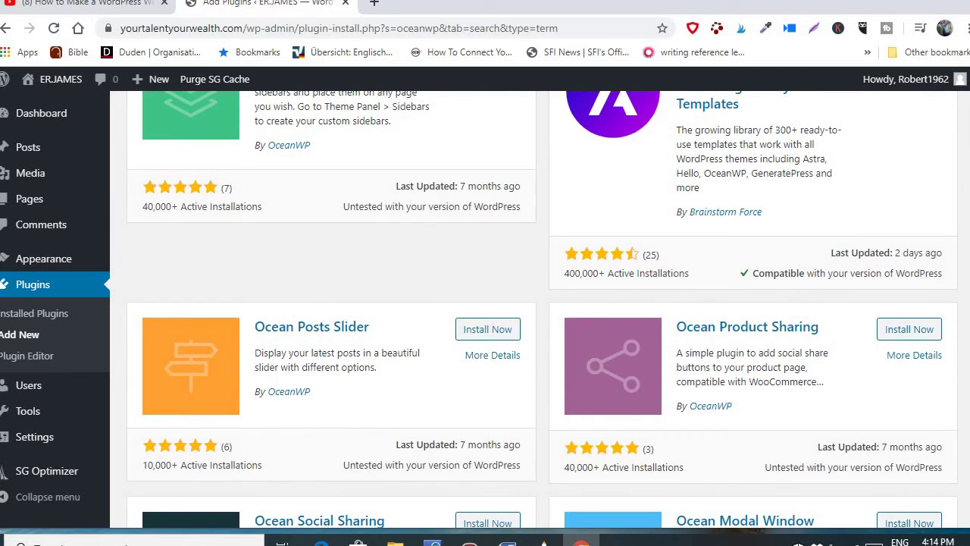
scroll(542, 309, down, 1)
scroll(542, 310, down, 1)
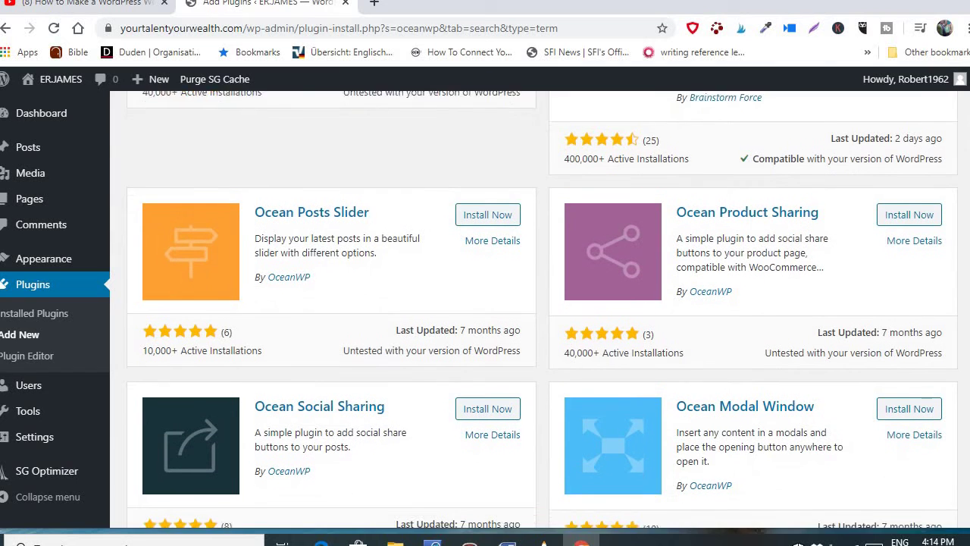
scroll(542, 309, down, 2)
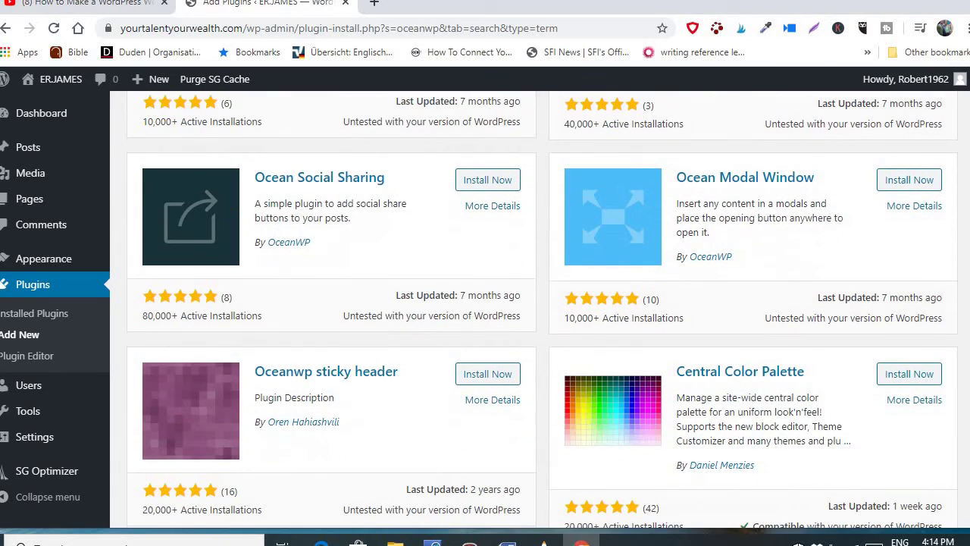
scroll(542, 309, down, 1)
scroll(479, 243, down, 1)
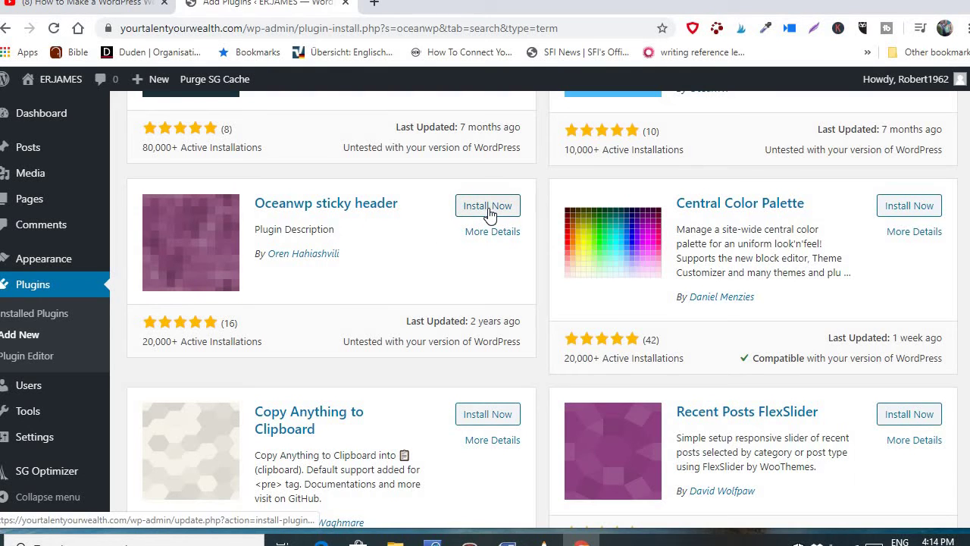
click(489, 212)
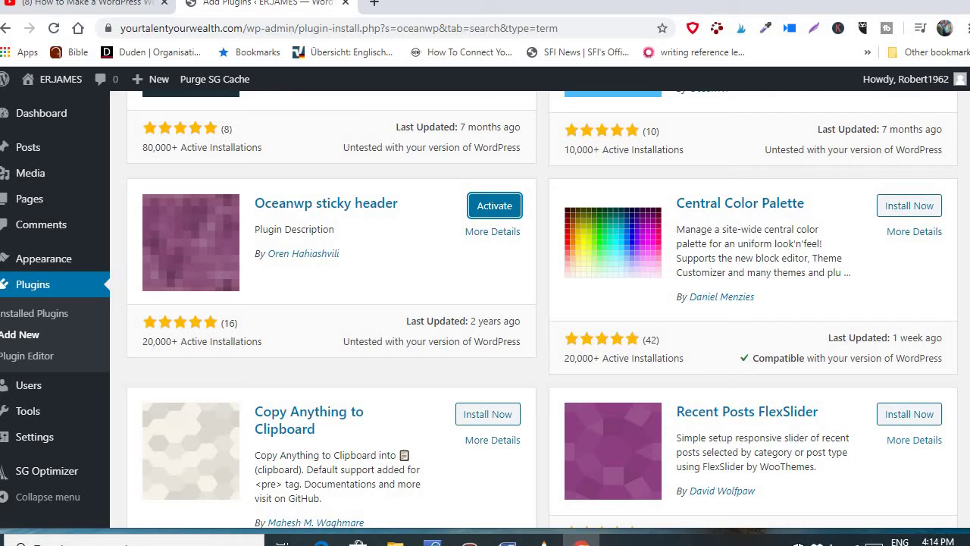
Step: Look through the remaining OceanWP plugin results and install the Ocean Social Sharing plugin
scroll(542, 310, down, 2)
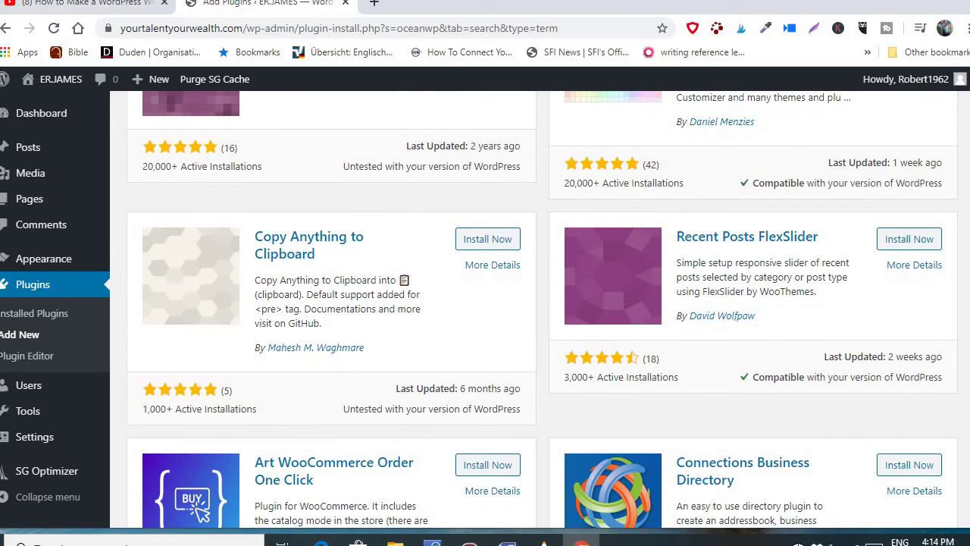
scroll(542, 309, down, 4)
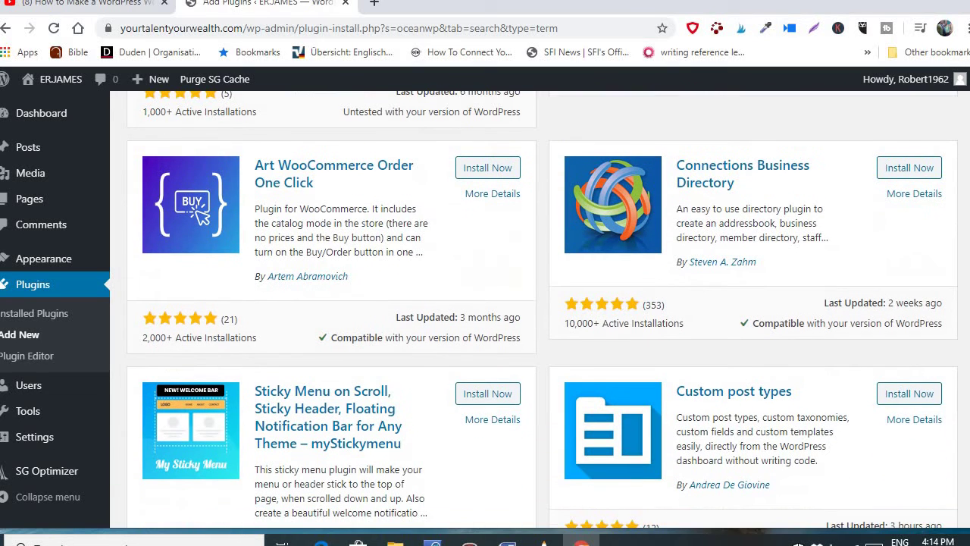
scroll(542, 309, down, 1)
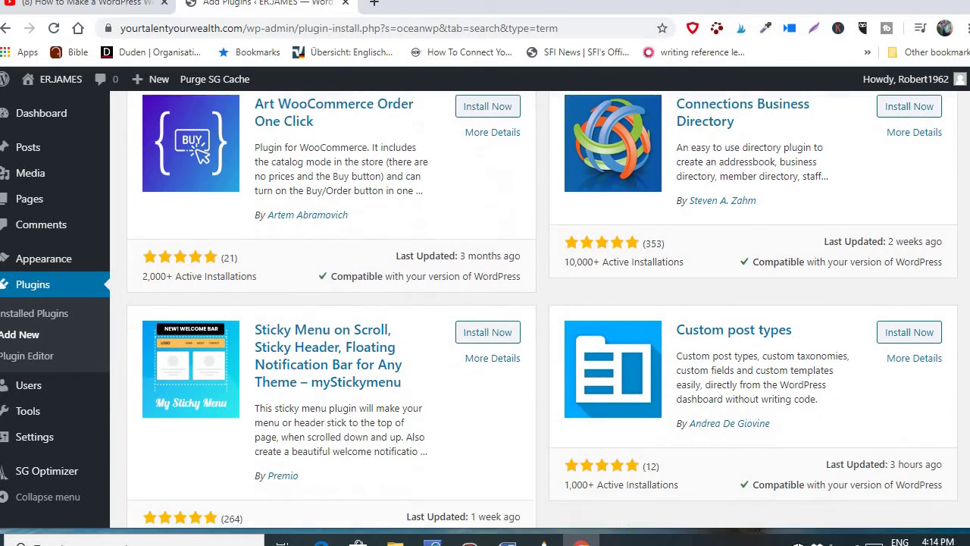
scroll(541, 309, down, 4)
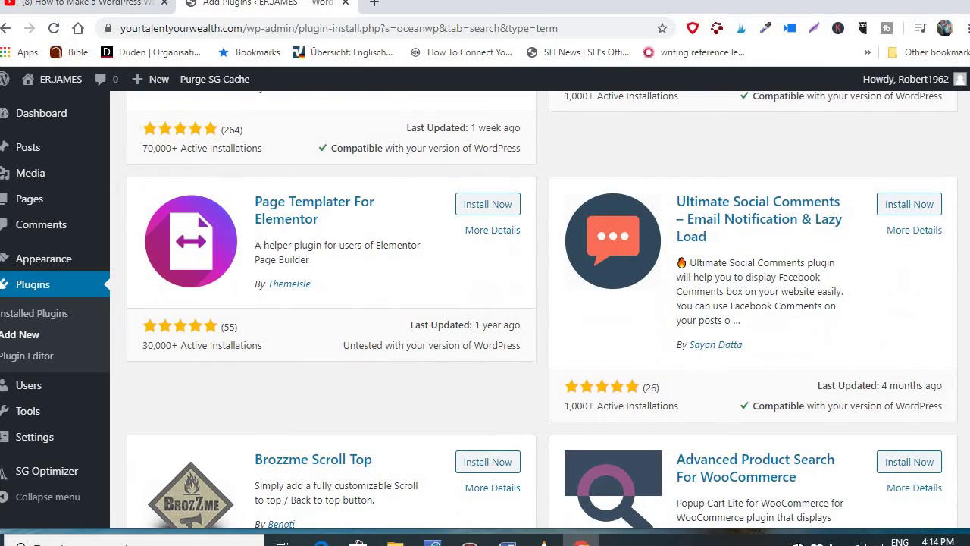
scroll(542, 310, down, 1)
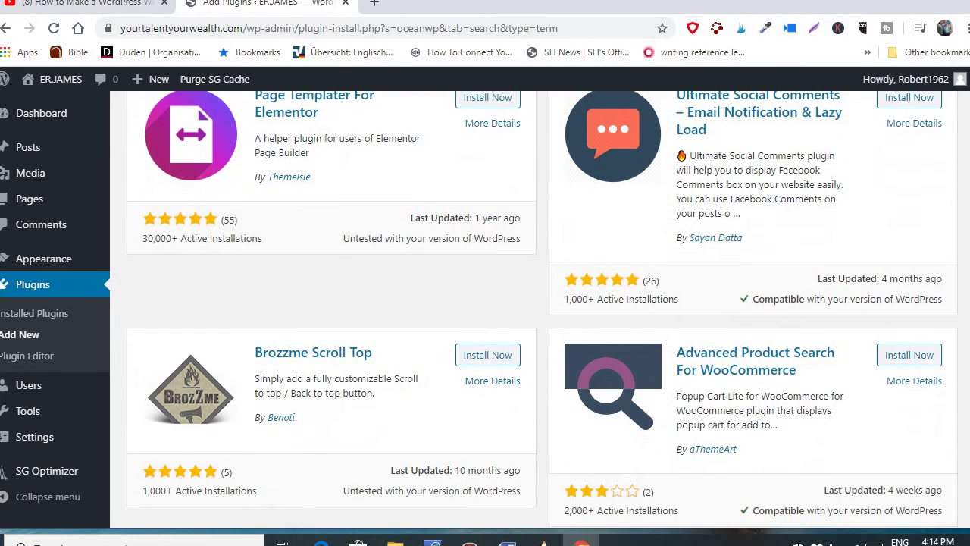
scroll(542, 310, up, 5)
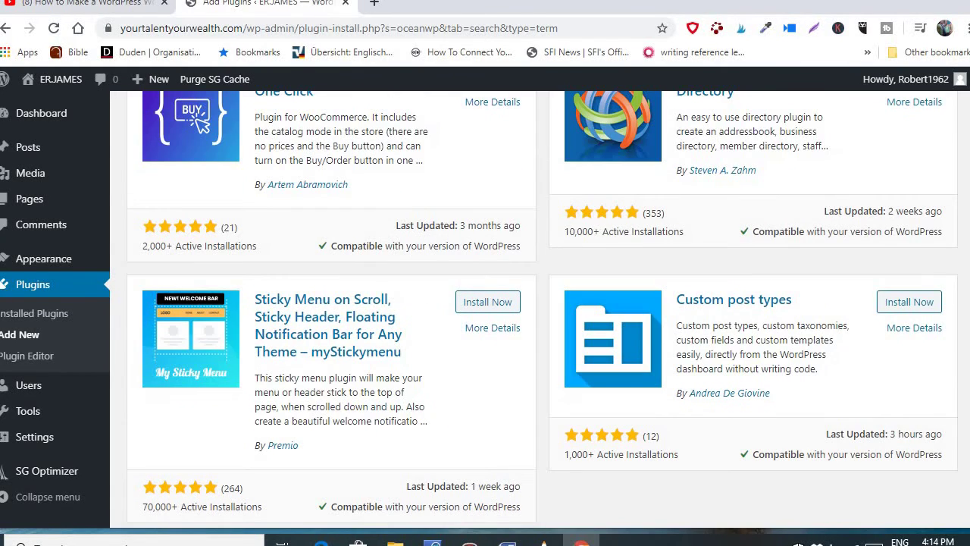
scroll(542, 309, up, 5)
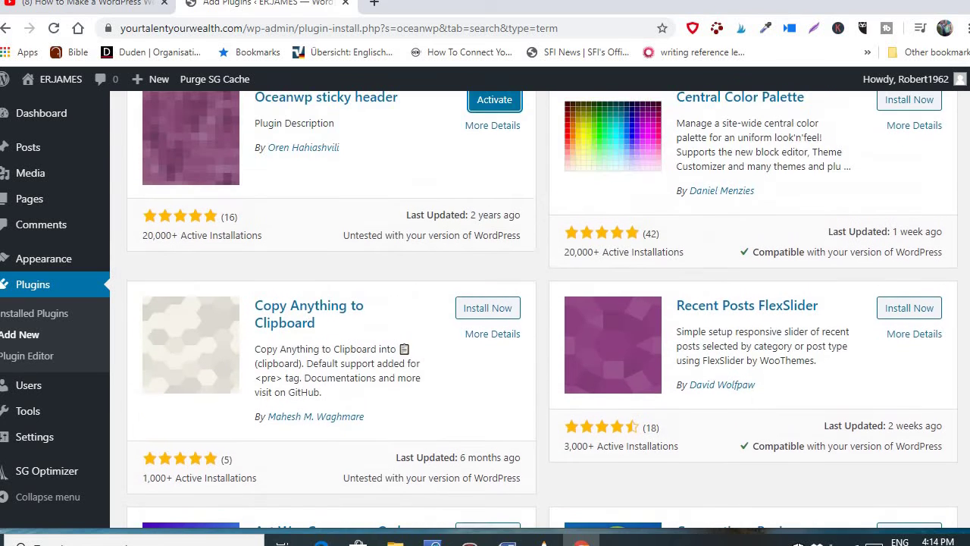
scroll(542, 309, up, 3)
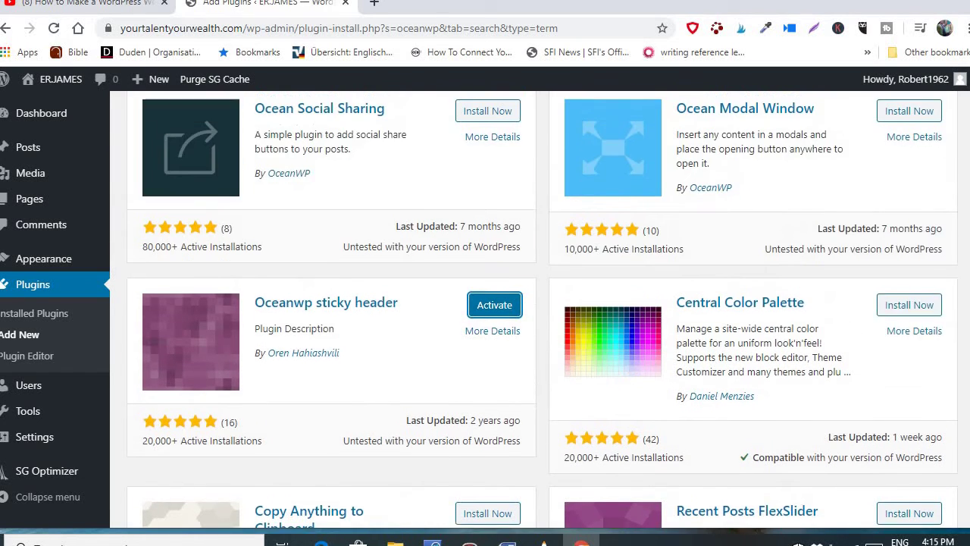
scroll(542, 309, up, 1)
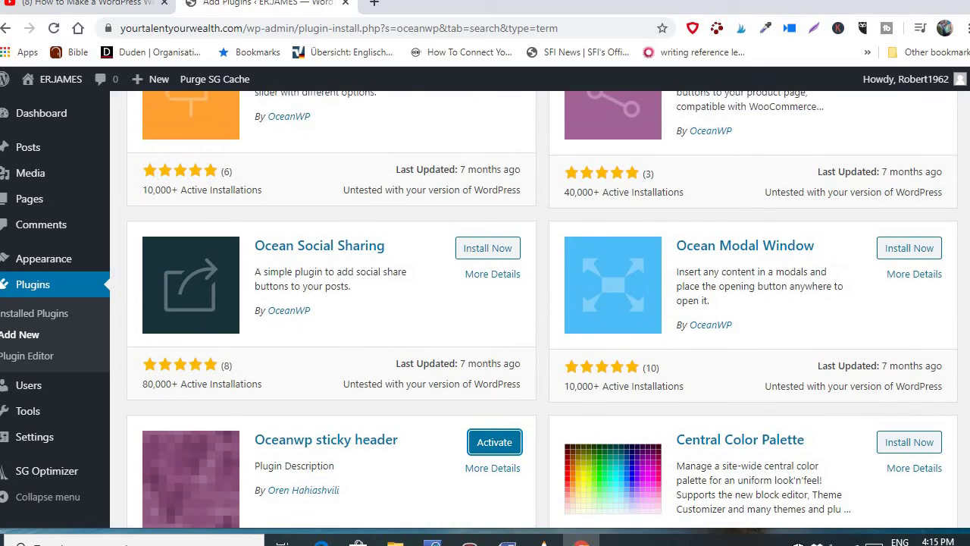
scroll(542, 310, up, 1)
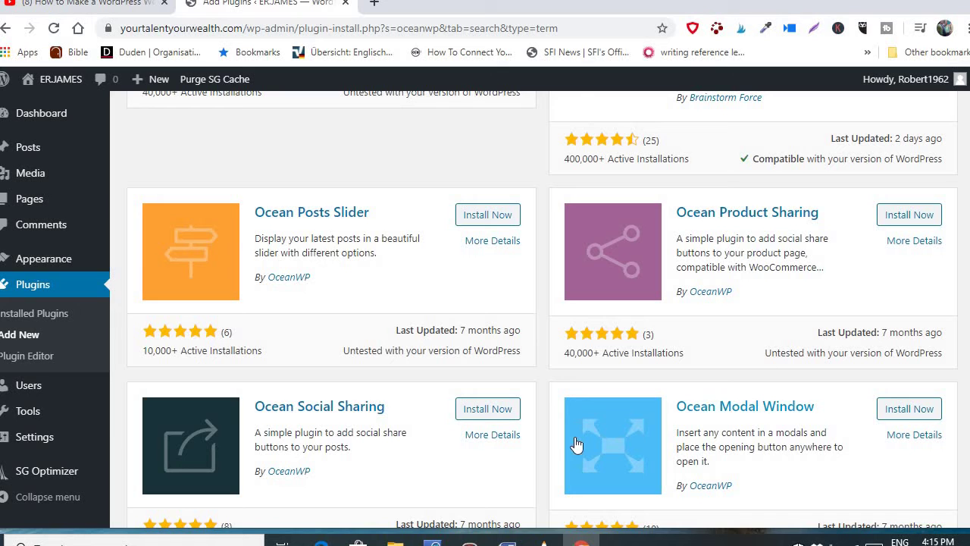
click(489, 410)
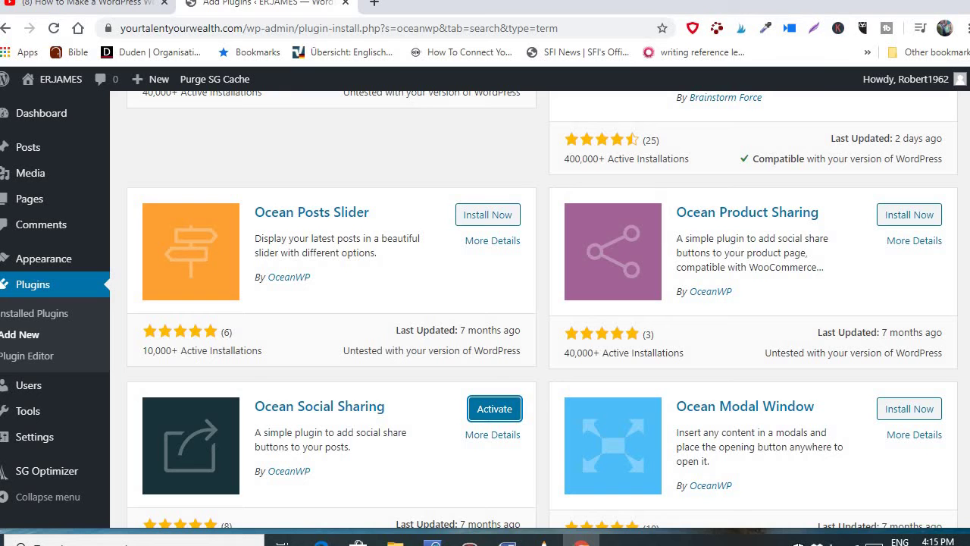
Step: Install the Ocean Demo Import plugin from the same search results
scroll(542, 310, up, 3)
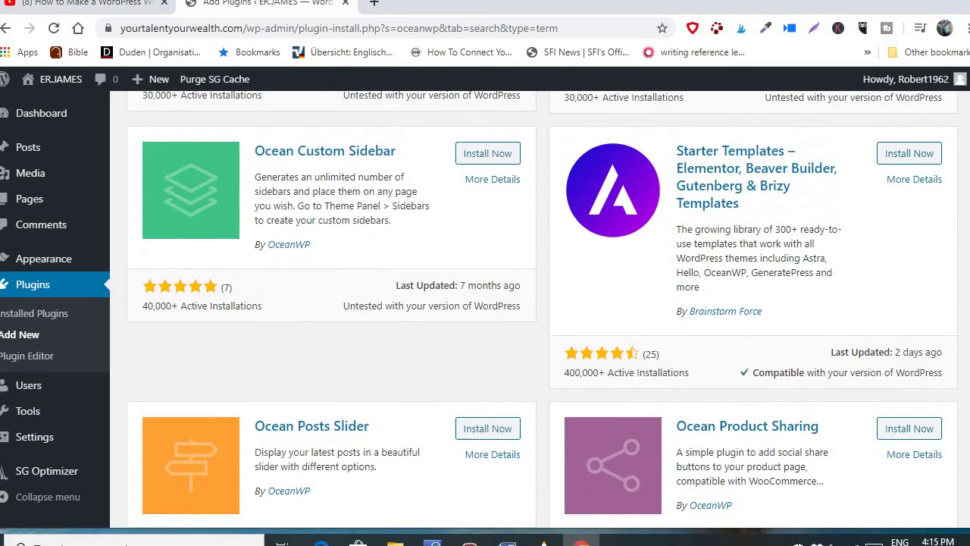
scroll(541, 309, up, 1)
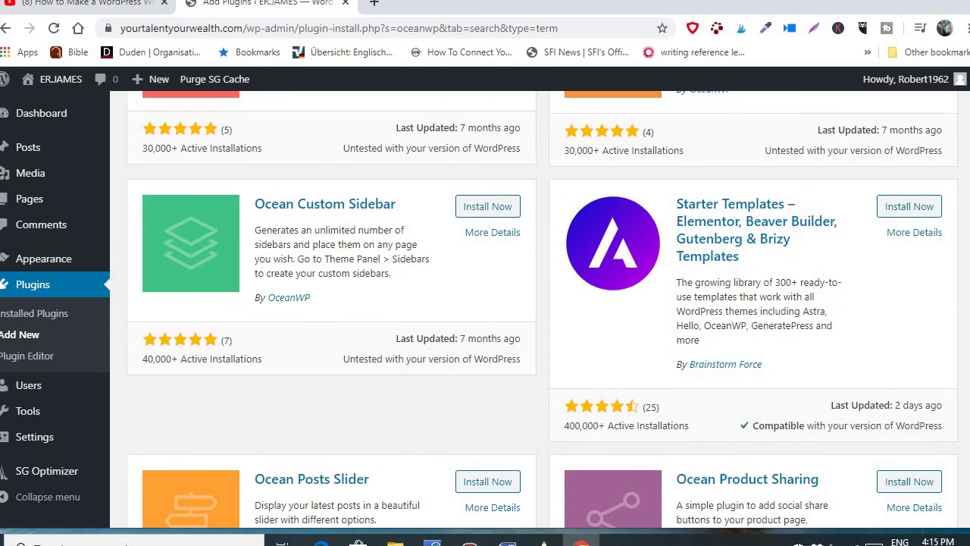
scroll(542, 309, up, 2)
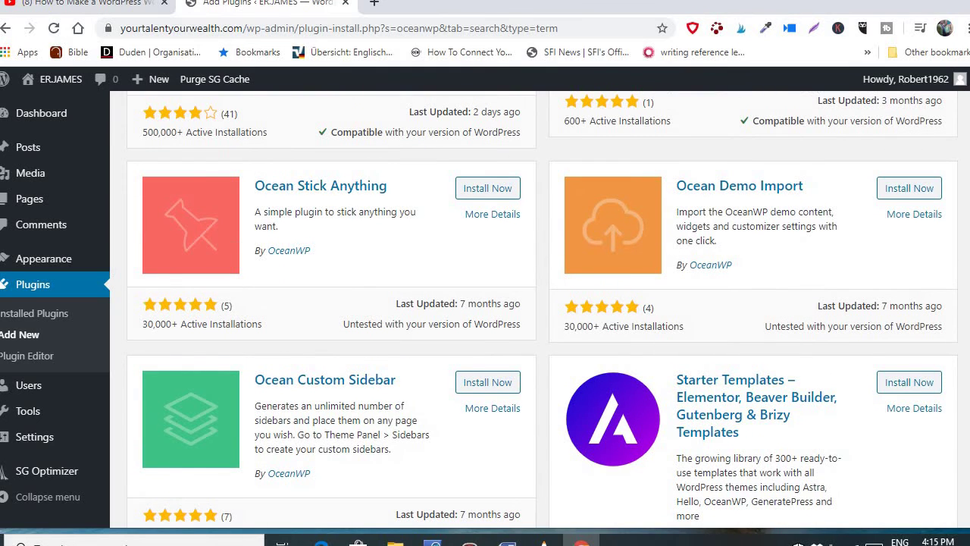
click(913, 189)
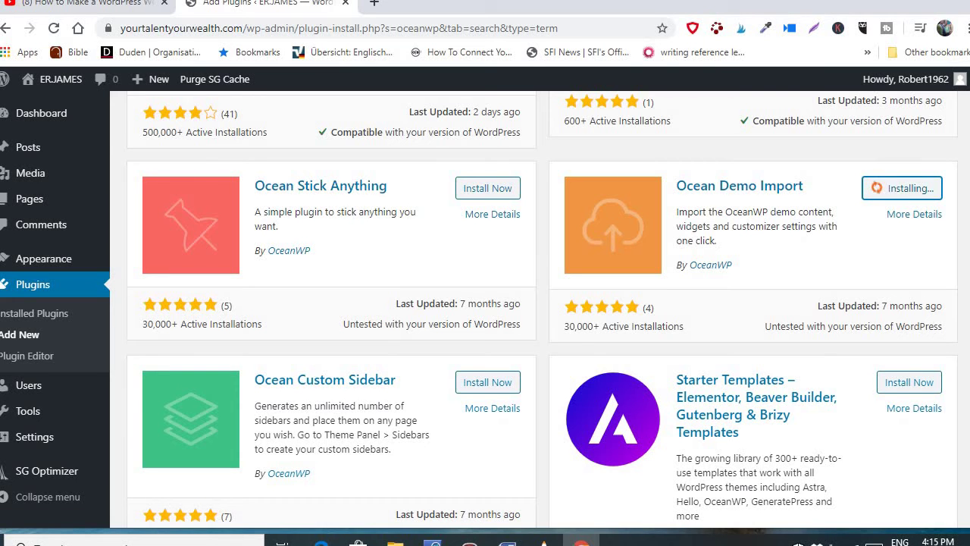
Step: Replace the plugin directory search term with "livemesh"
scroll(542, 309, up, 3)
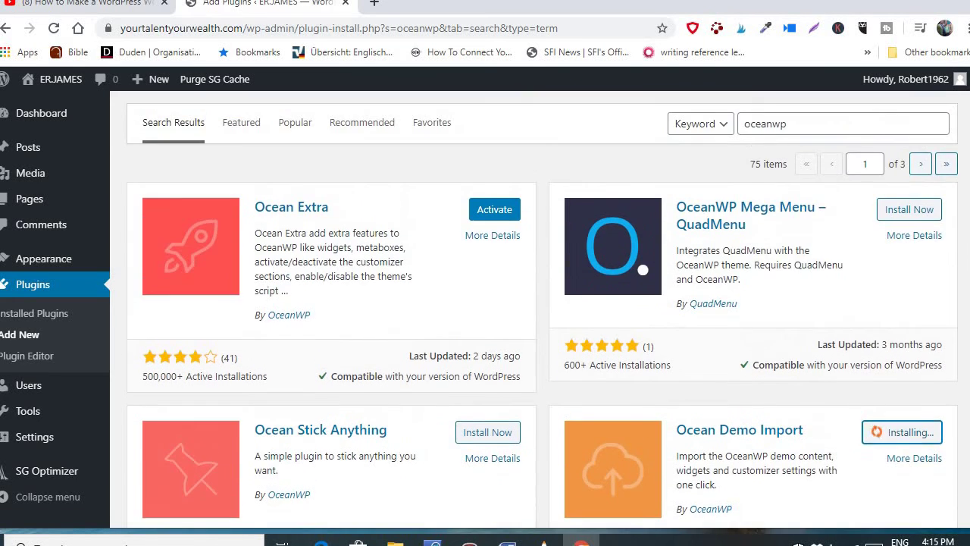
scroll(542, 309, up, 1)
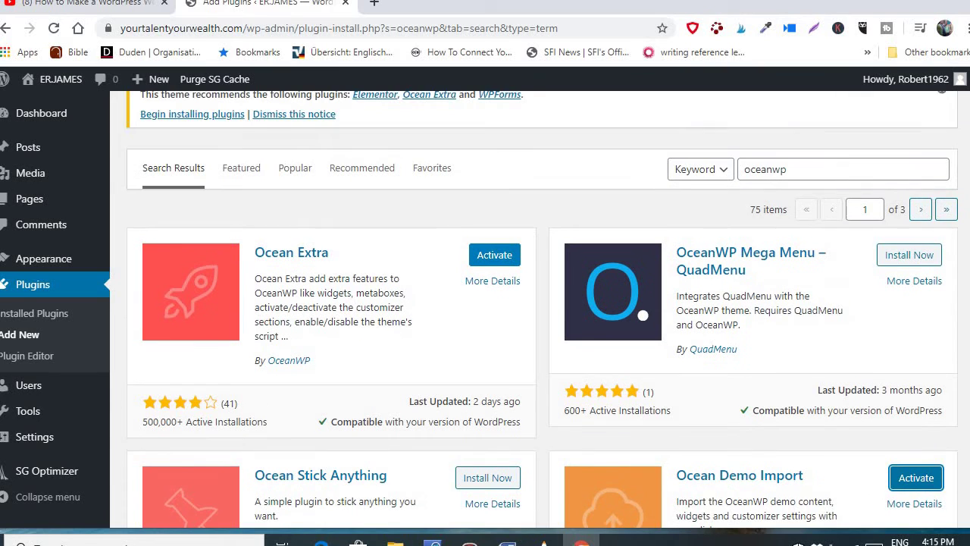
click(789, 199)
key(BackSpace)
key(BackSpace)
key(BackSpace)
key(BackSpace)
key(BackSpace)
key(BackSpace)
key(BackSpace)
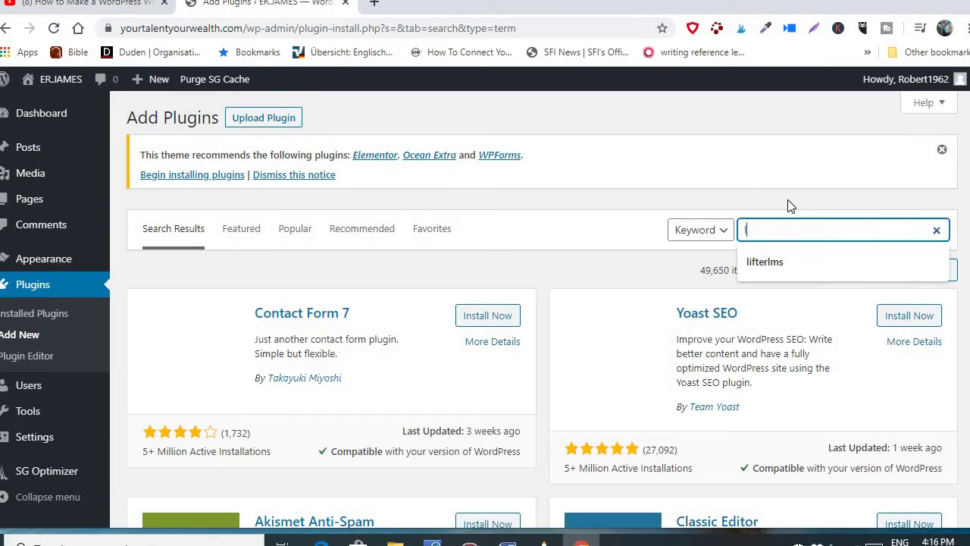
text(liveme)
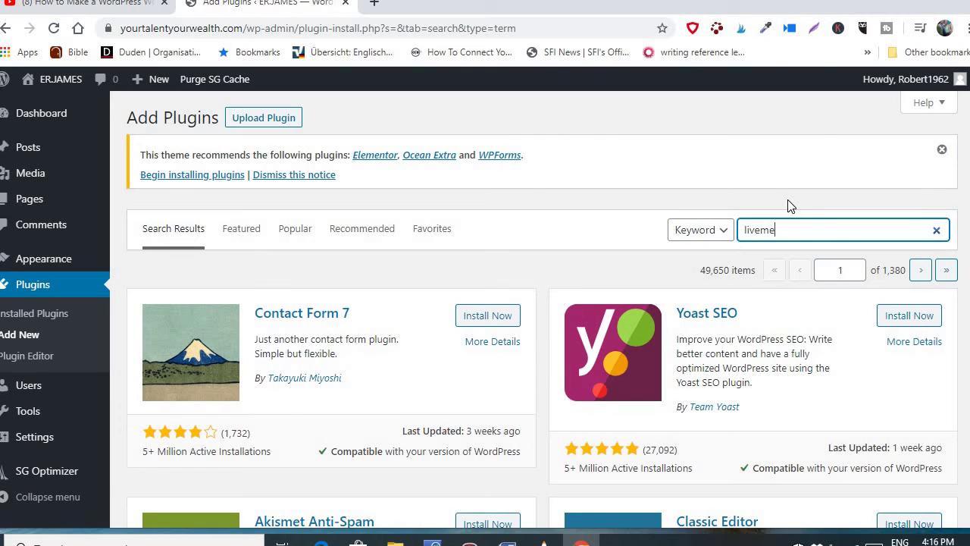
text(sh)
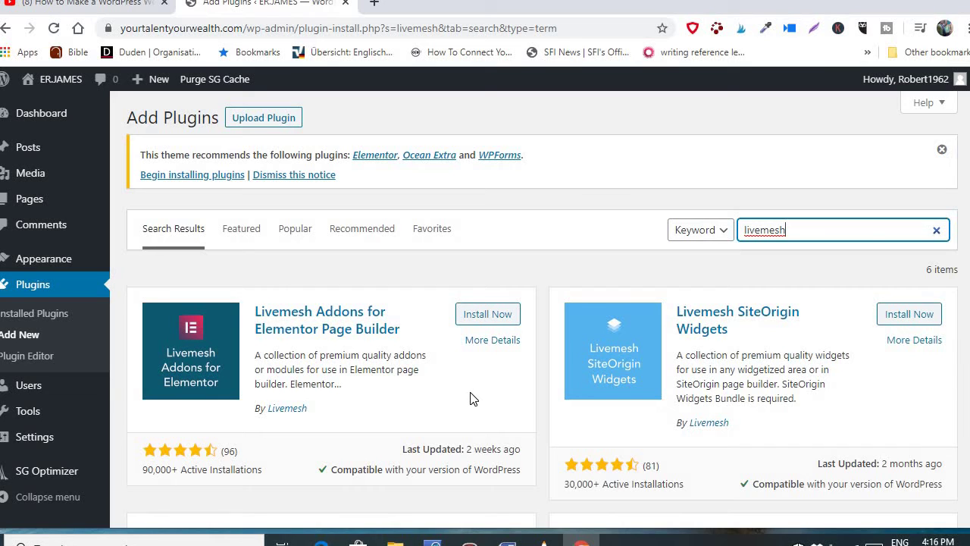
Step: Install the Livemesh Addons for Elementor Page Builder plugin and look through the other Livemesh results
click(488, 321)
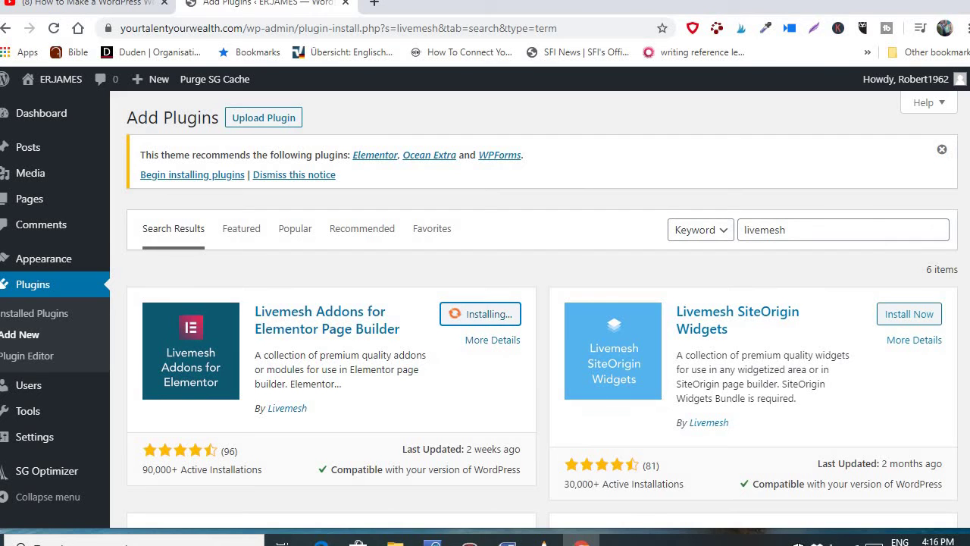
scroll(542, 310, down, 4)
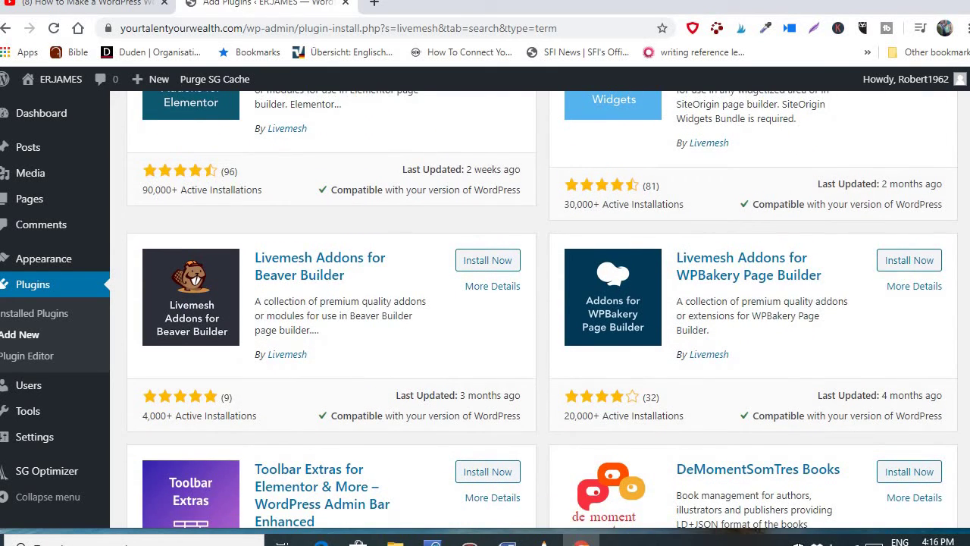
scroll(542, 310, down, 1)
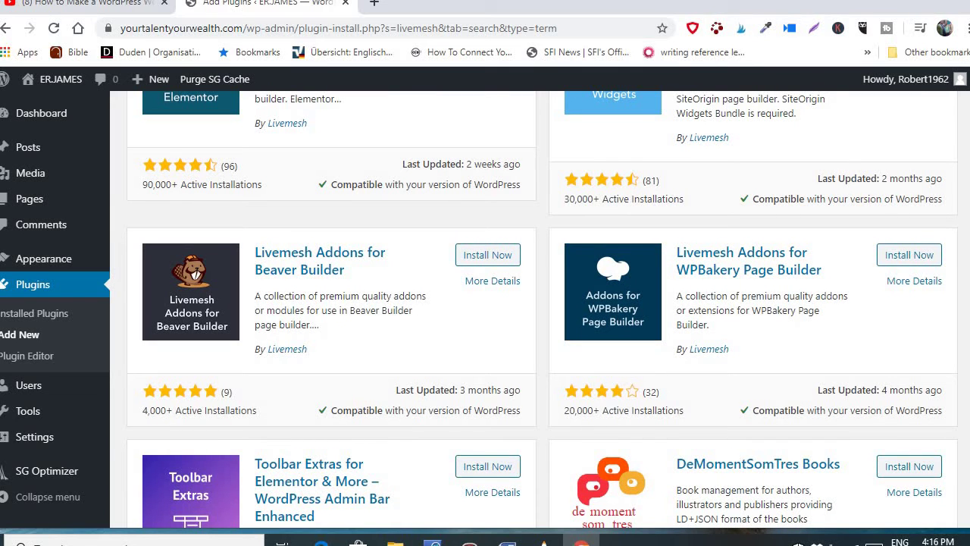
scroll(527, 336, up, 3)
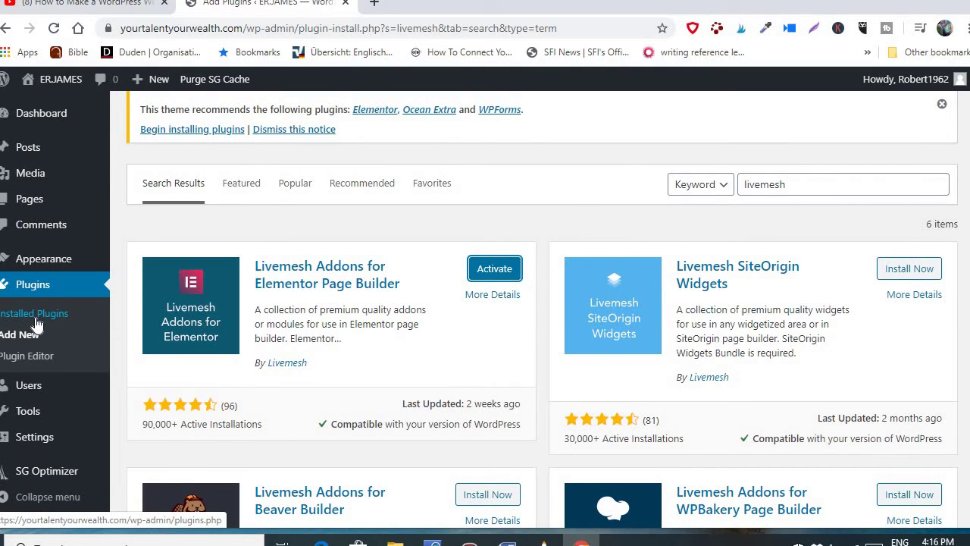
Step: Open the list of installed plugins and review which ones are active or inactive
click(35, 323)
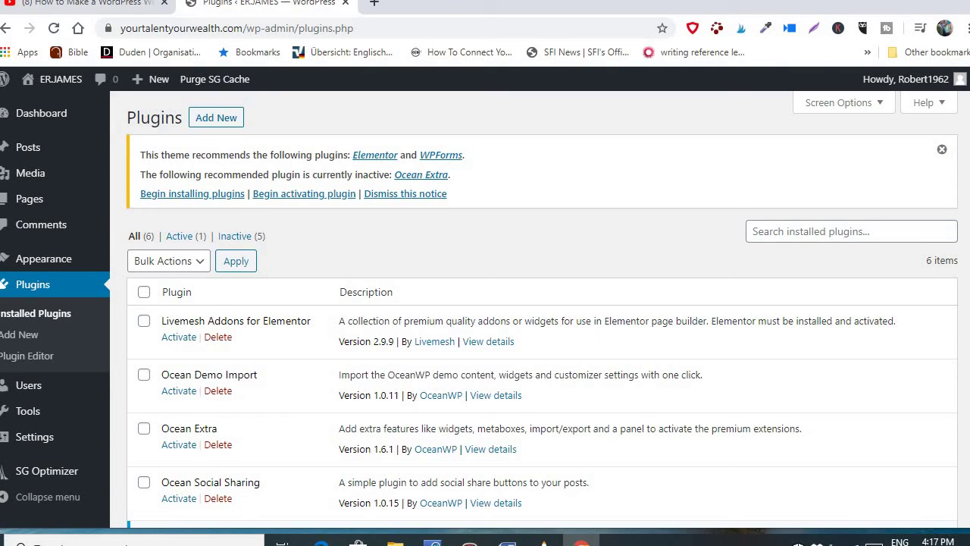
scroll(542, 307, down, 2)
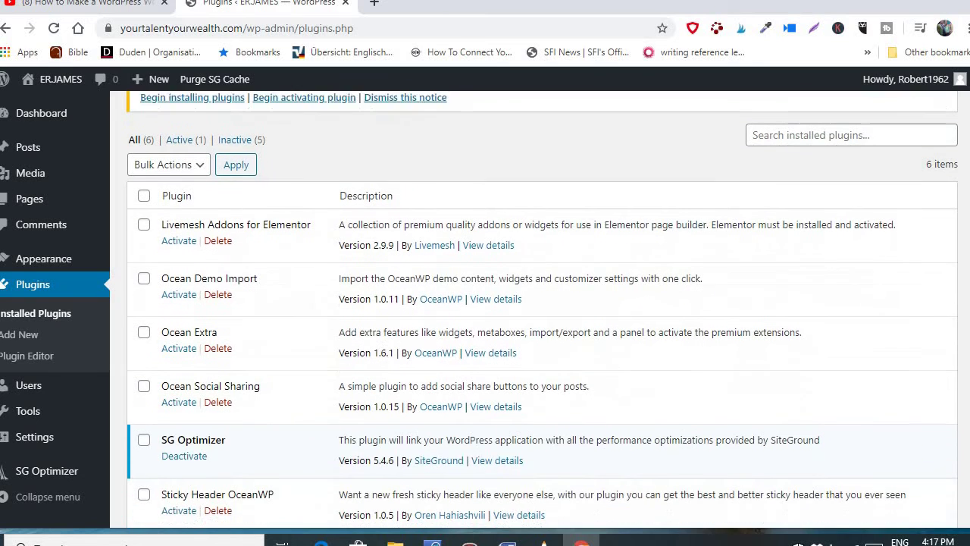
scroll(880, 398, up, 2)
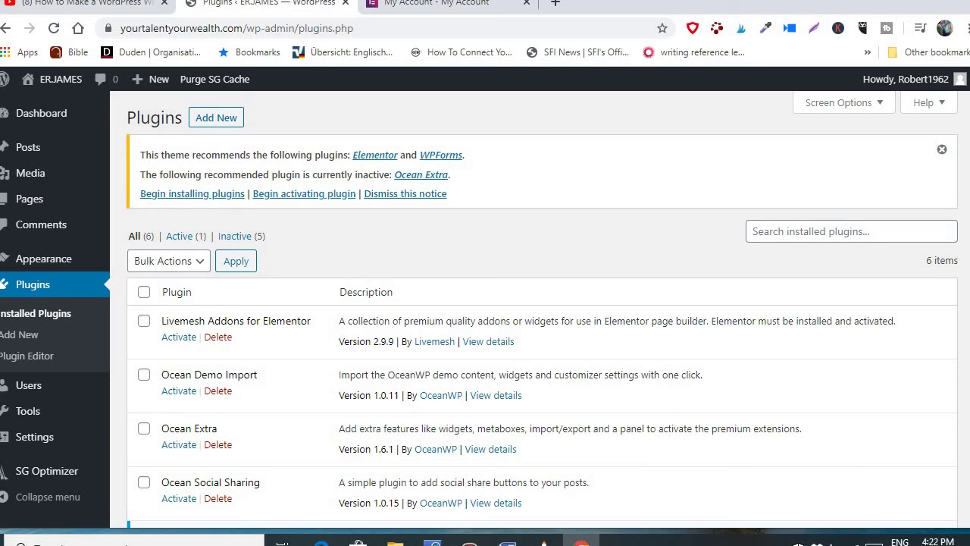
scroll(541, 309, down, 2)
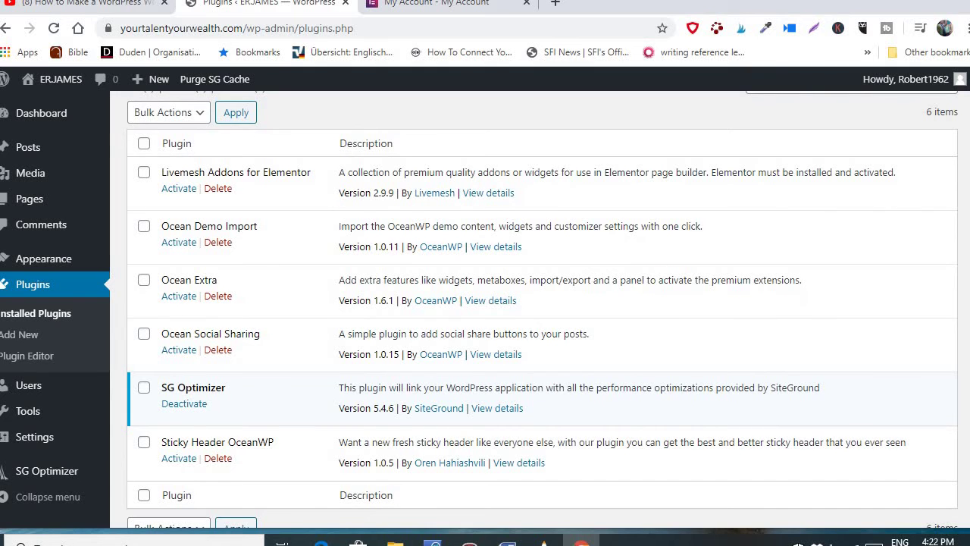
scroll(542, 309, up, 2)
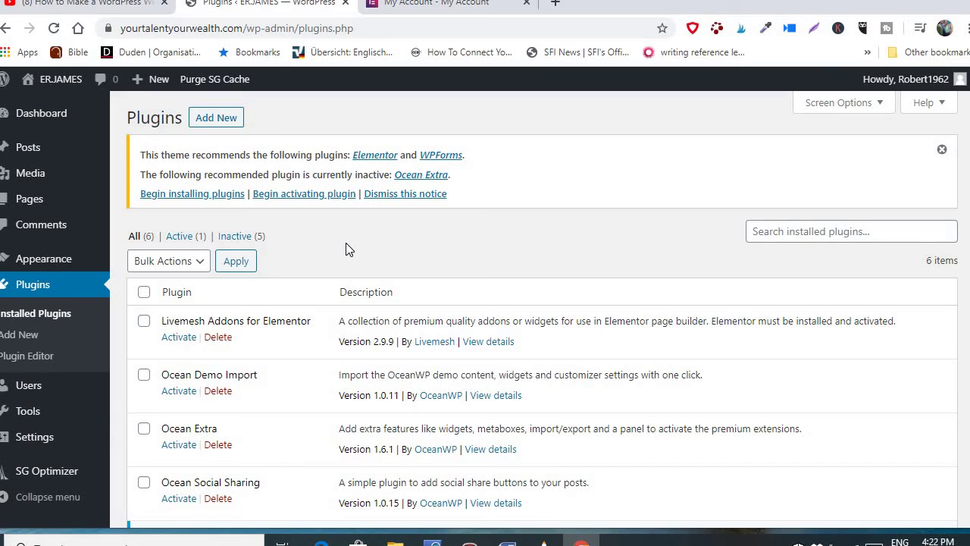
Step: Open the details of the theme-recommended Elementor plugin and install Elementor Page Builder
click(375, 156)
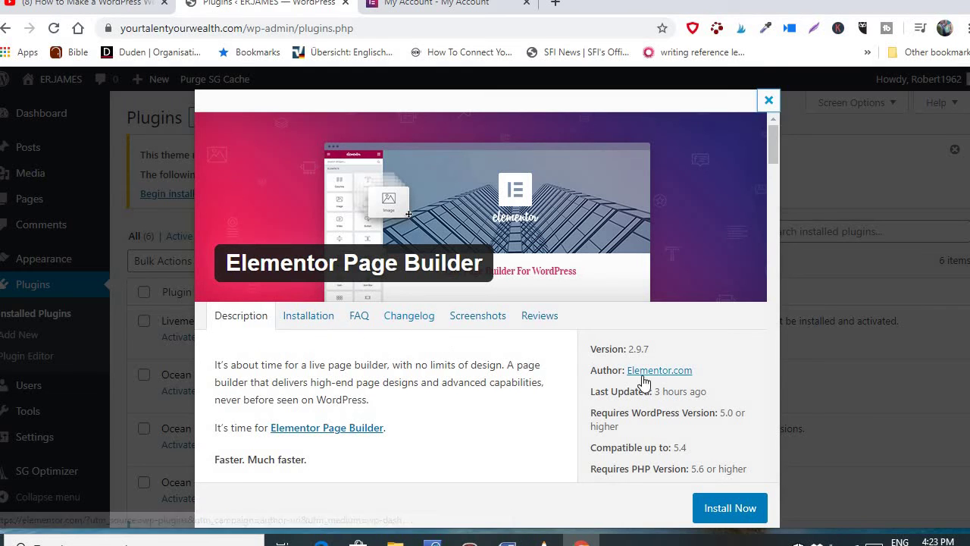
click(732, 510)
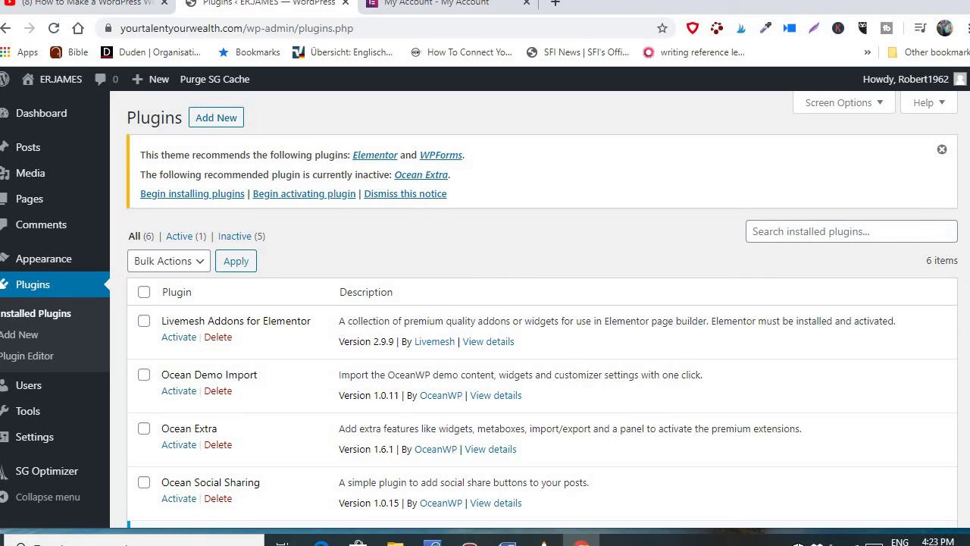
scroll(542, 309, down, 3)
scroll(751, 325, up, 3)
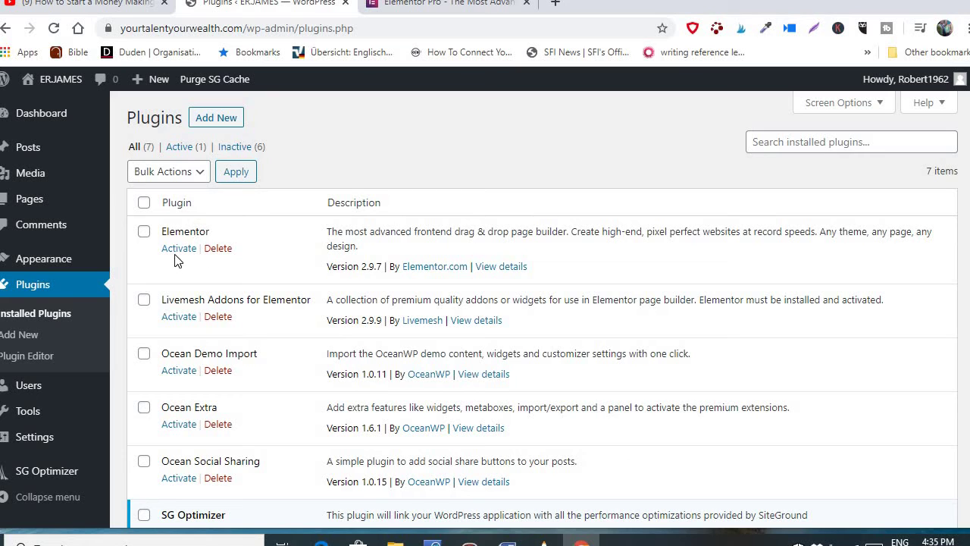
Step: Switch to the Elementor Pro website and compare the price, site limit and features of the Personal, Plus and Expert plans
click(442, 9)
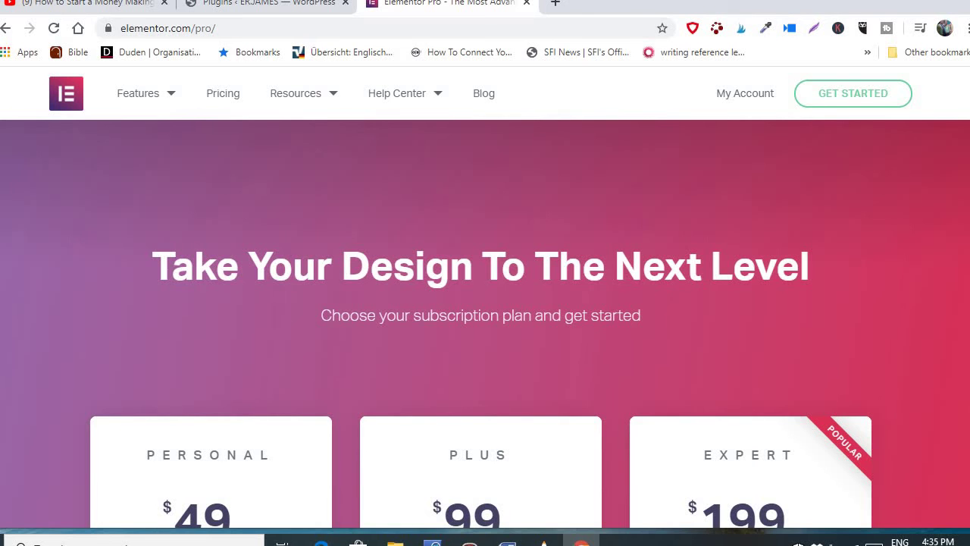
scroll(485, 324, down, 5)
scroll(485, 323, up, 1)
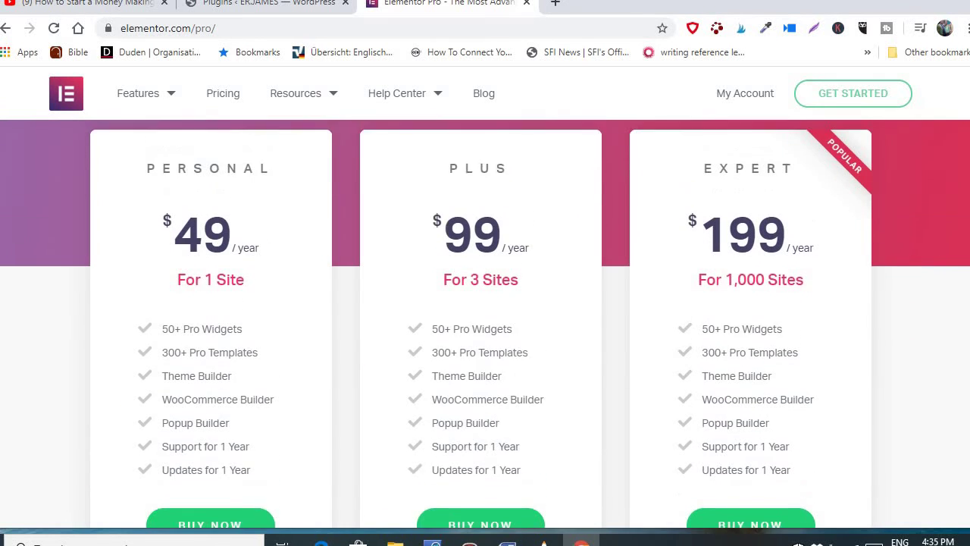
scroll(485, 324, down, 1)
scroll(485, 325, down, 1)
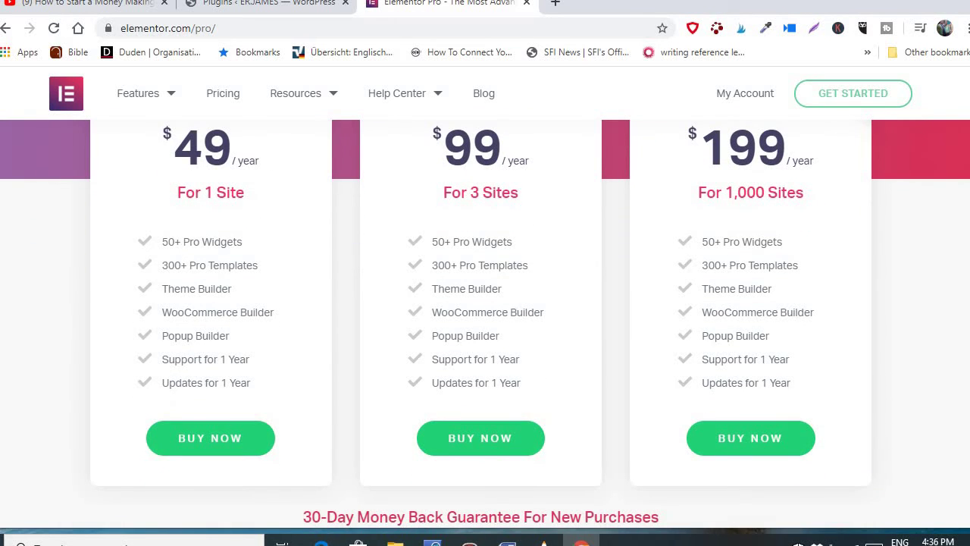
scroll(485, 322, up, 1)
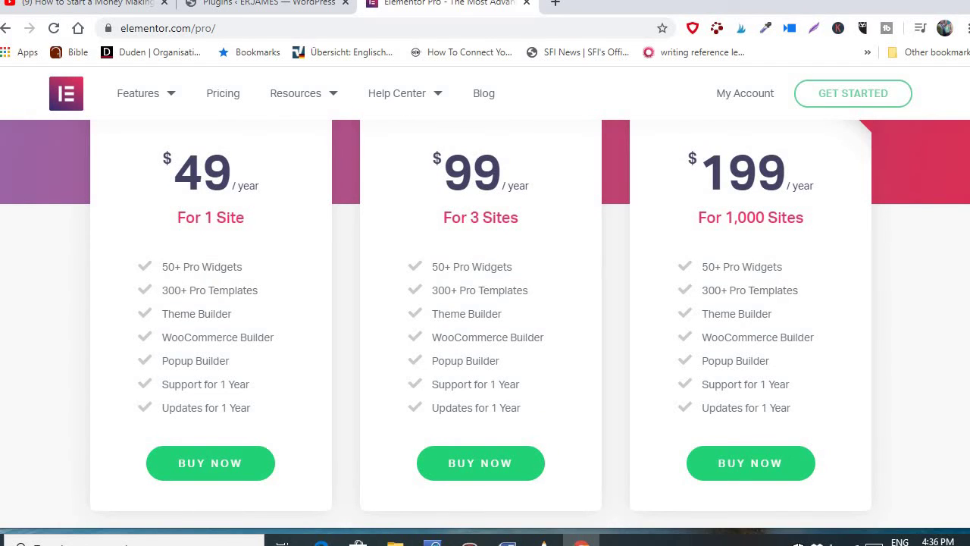
scroll(485, 324, up, 1)
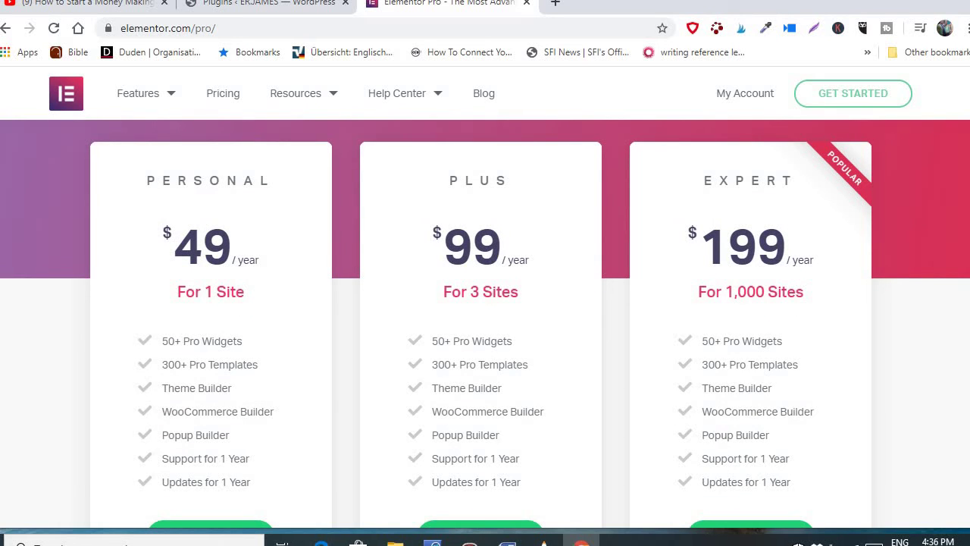
scroll(485, 328, down, 1)
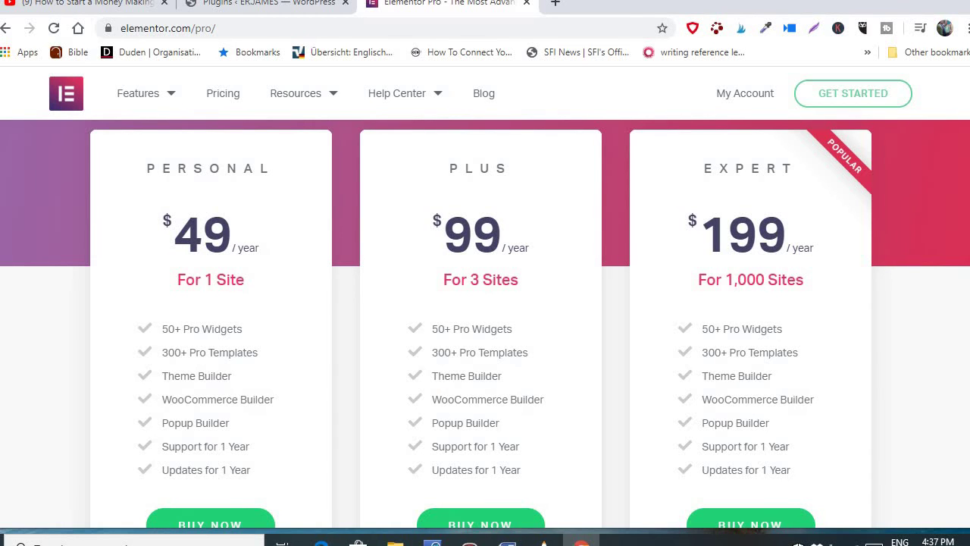
scroll(485, 323, down, 4)
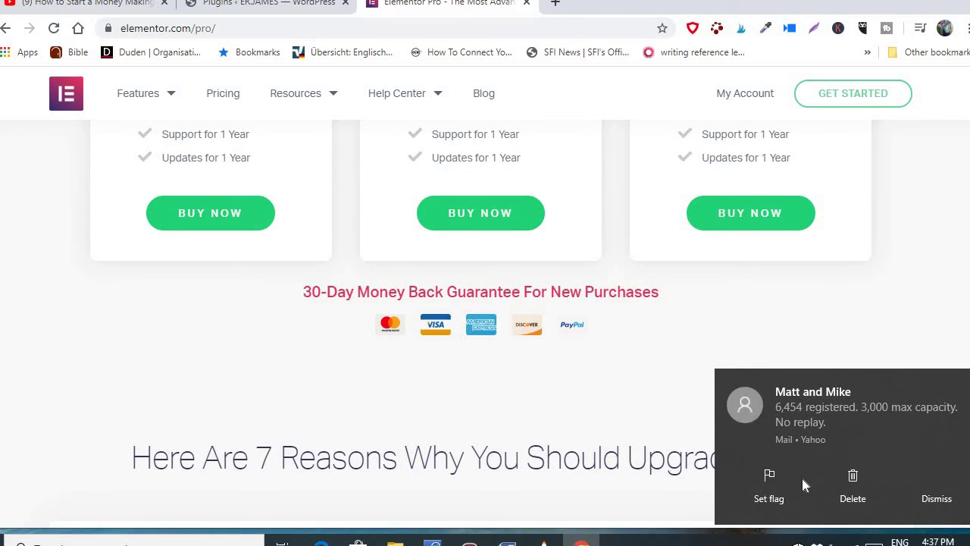
Step: Delete the two incoming e-mails from their desktop notifications and return to the start of the Elementor Pro page
click(853, 500)
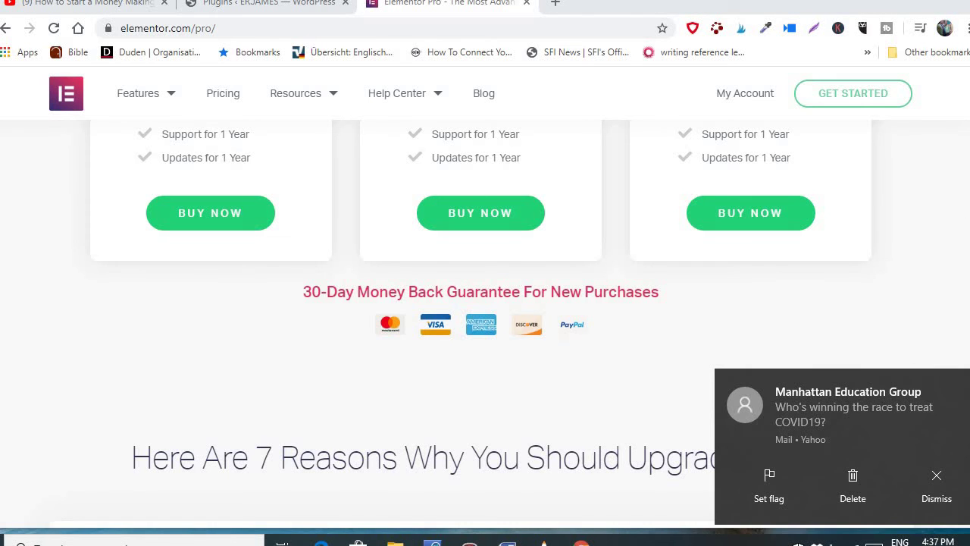
click(855, 478)
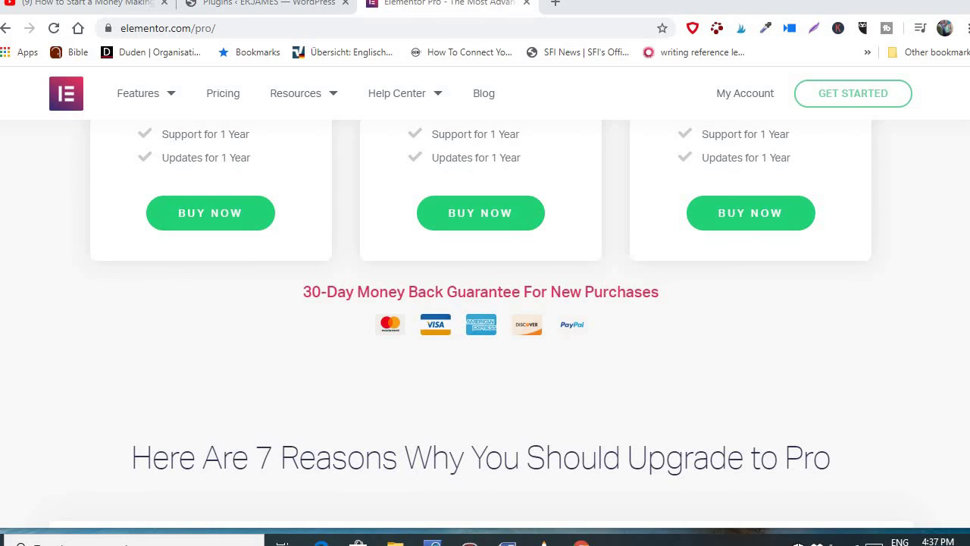
scroll(573, 89, up, 8)
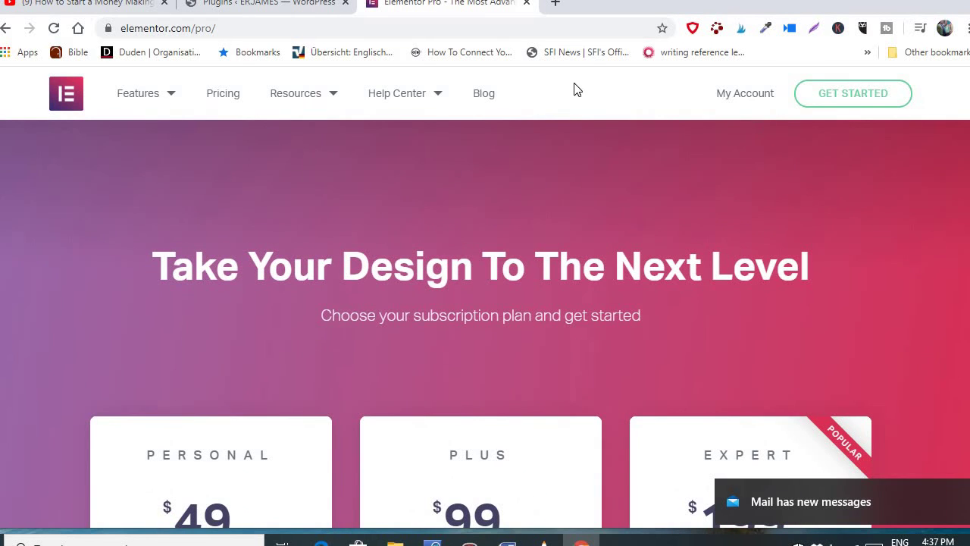
Step: Return to the site's installed plugins, activate Elementor, and close its Getting Started page
click(291, 8)
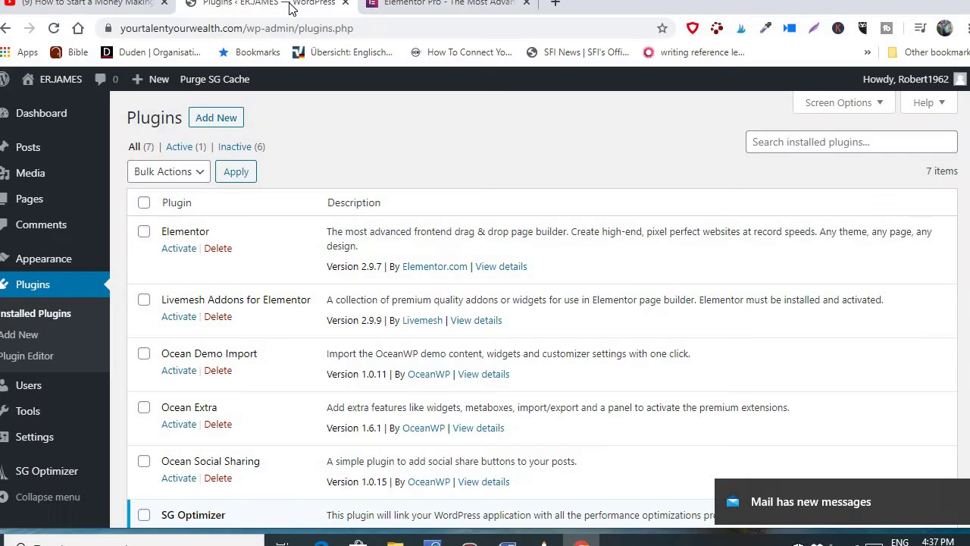
click(179, 249)
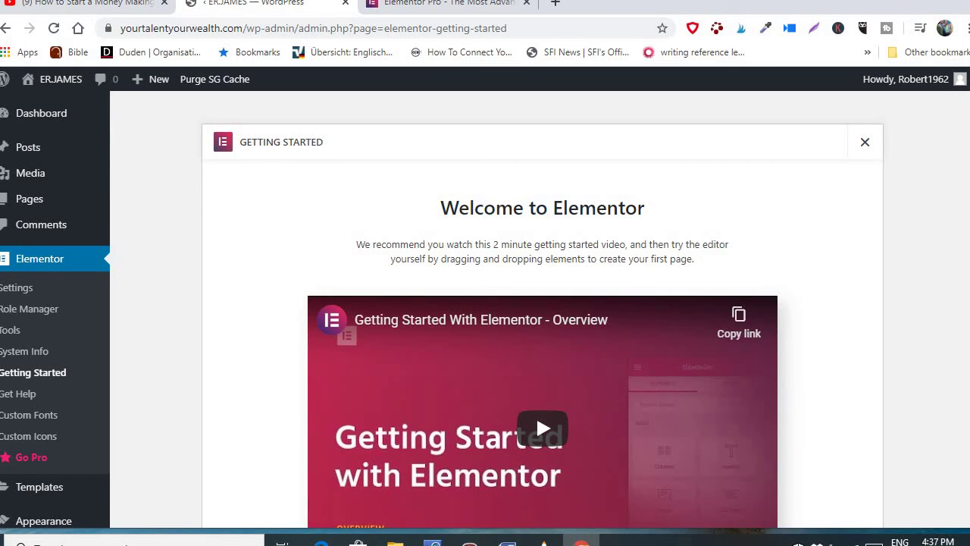
scroll(542, 310, down, 1)
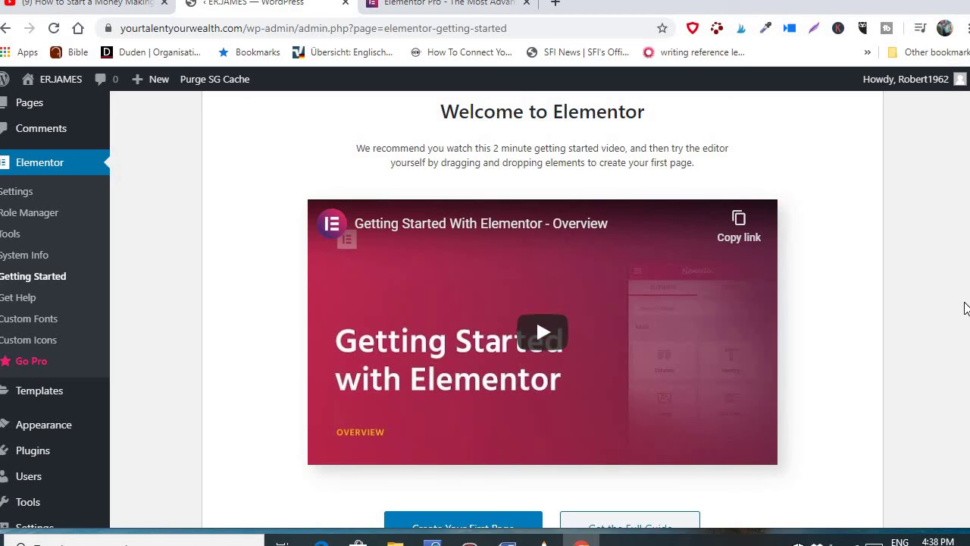
scroll(531, 303, down, 1)
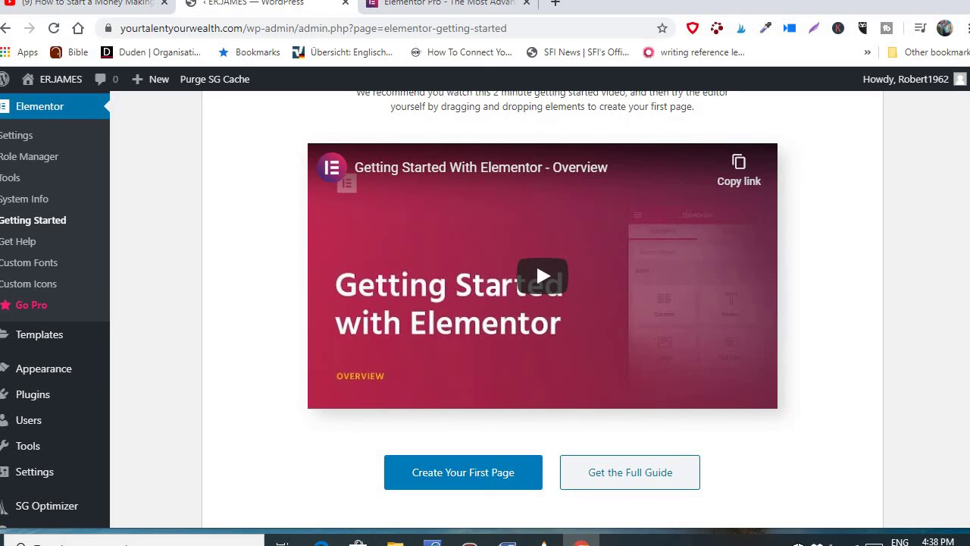
scroll(531, 303, up, 3)
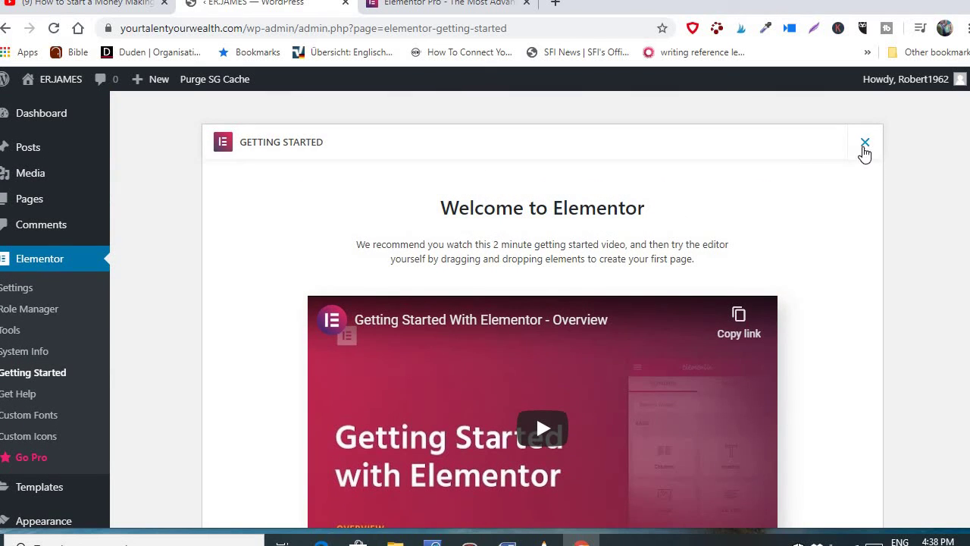
click(865, 146)
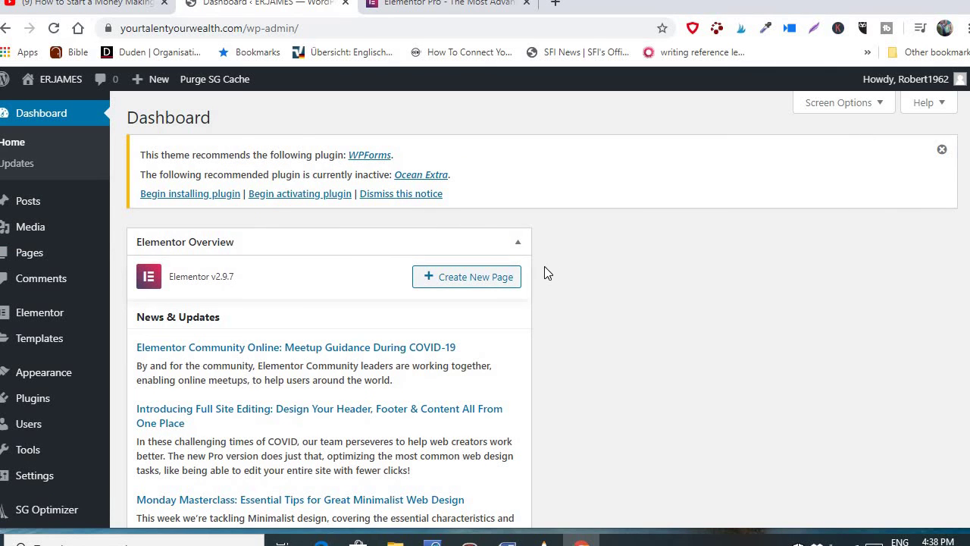
Step: Dismiss the theme's plugin recommendation notice and hide the Elementor Overview box on the dashboard
click(942, 151)
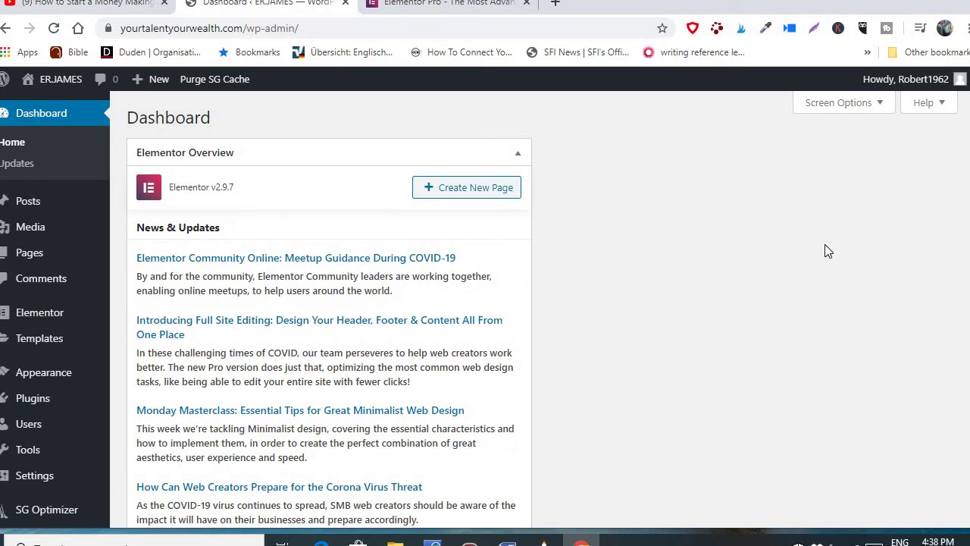
click(880, 106)
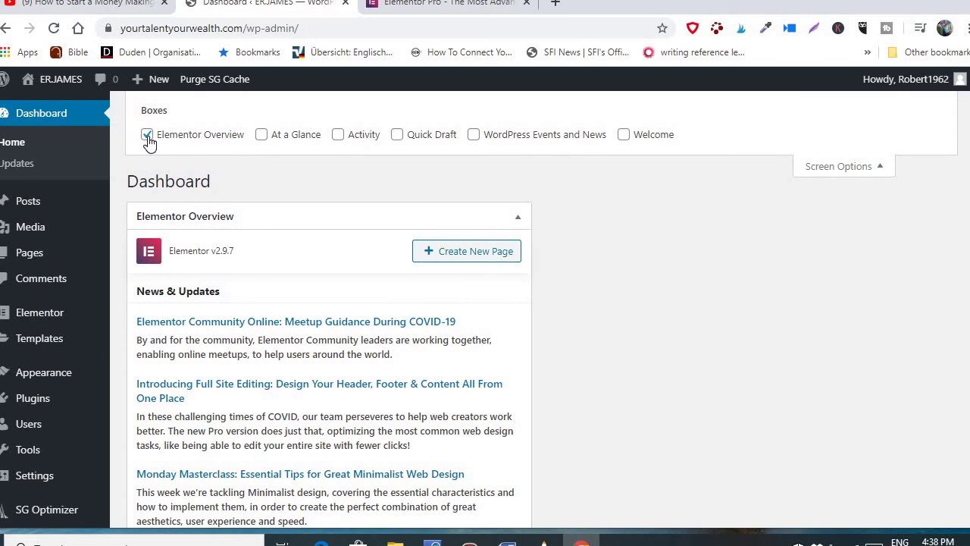
click(148, 136)
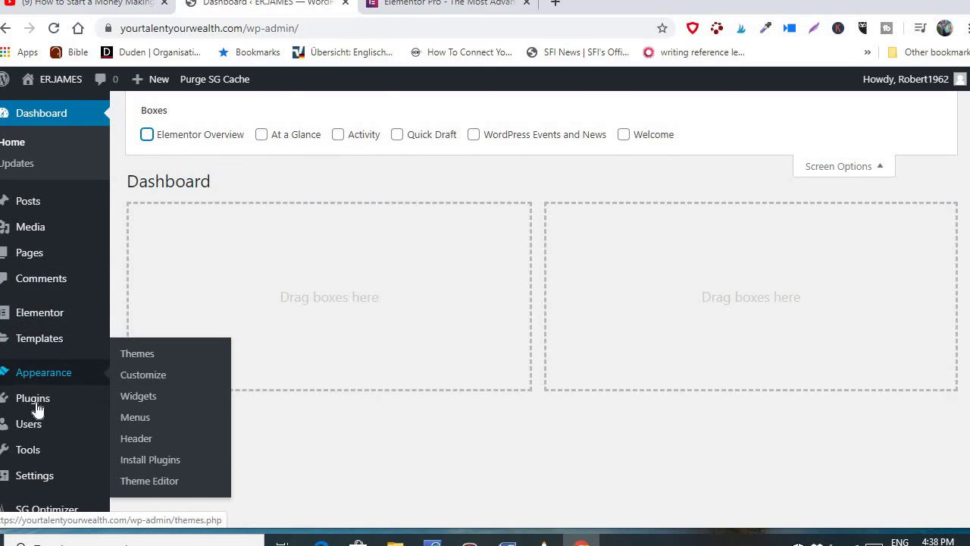
Step: Go to the page for adding plugins and search for "elementor"
mouse_move(36, 413)
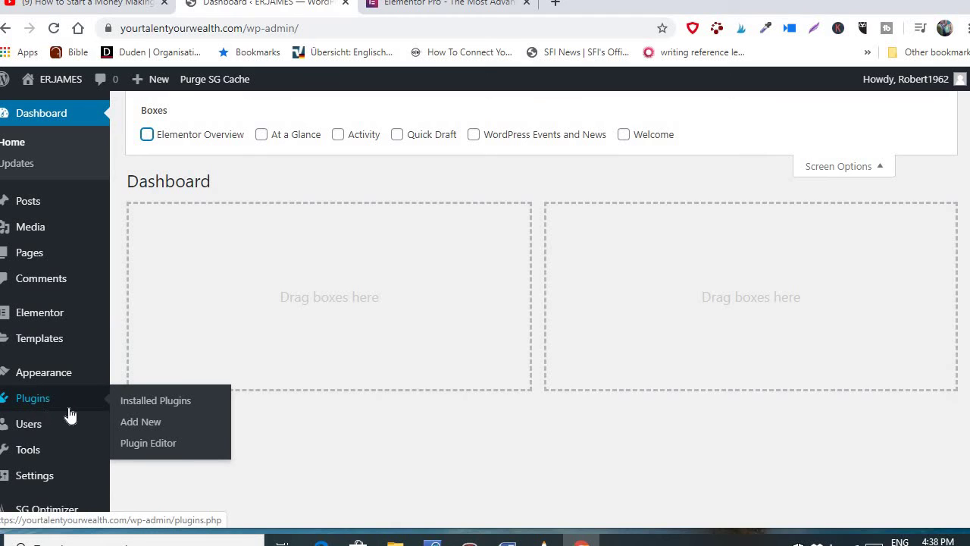
click(141, 429)
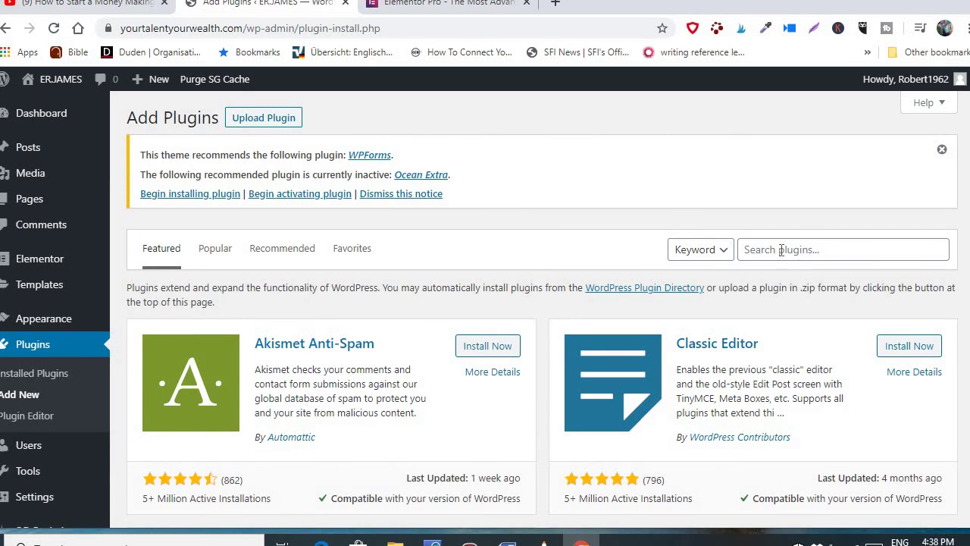
click(781, 250)
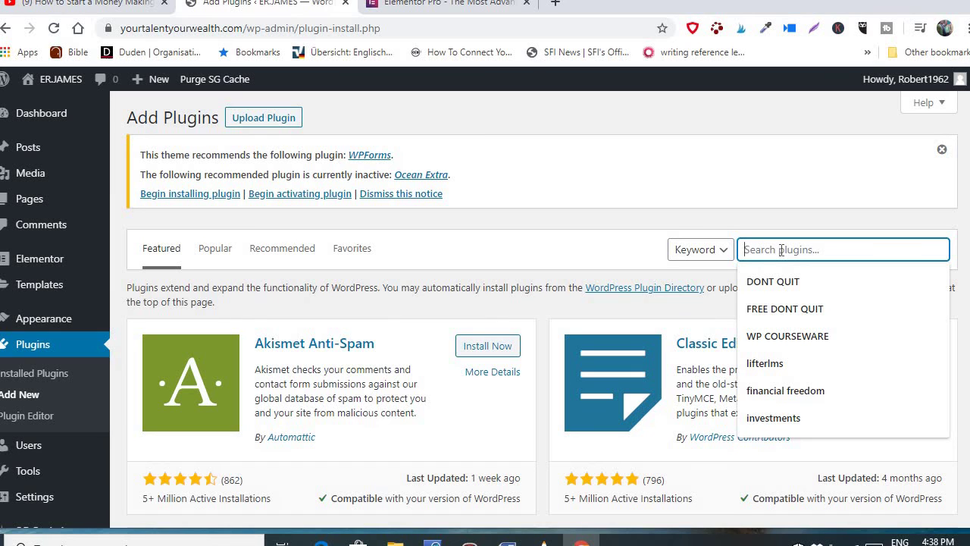
text(elem)
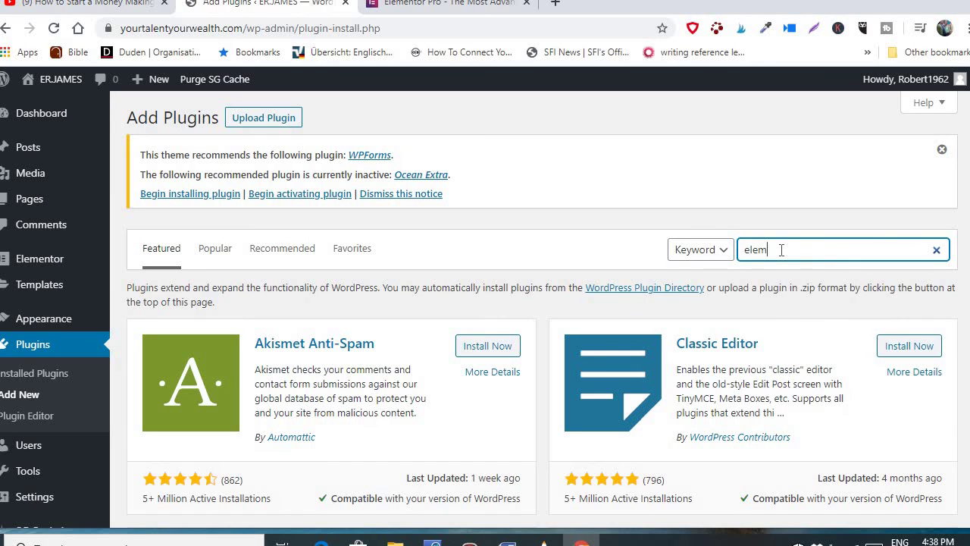
text(entor)
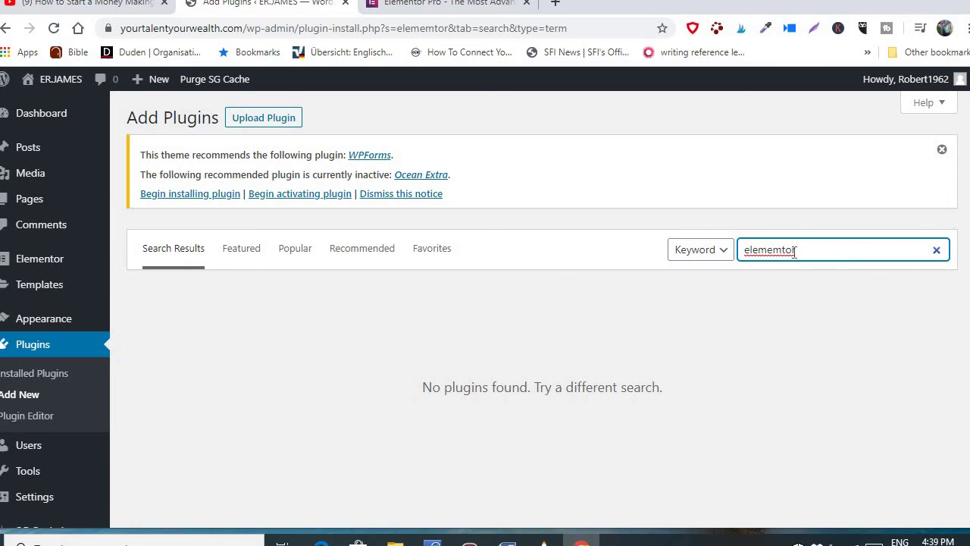
key(BackSpace)
key(BackSpace)
key(BackSpace)
key(BackSpace)
text(n)
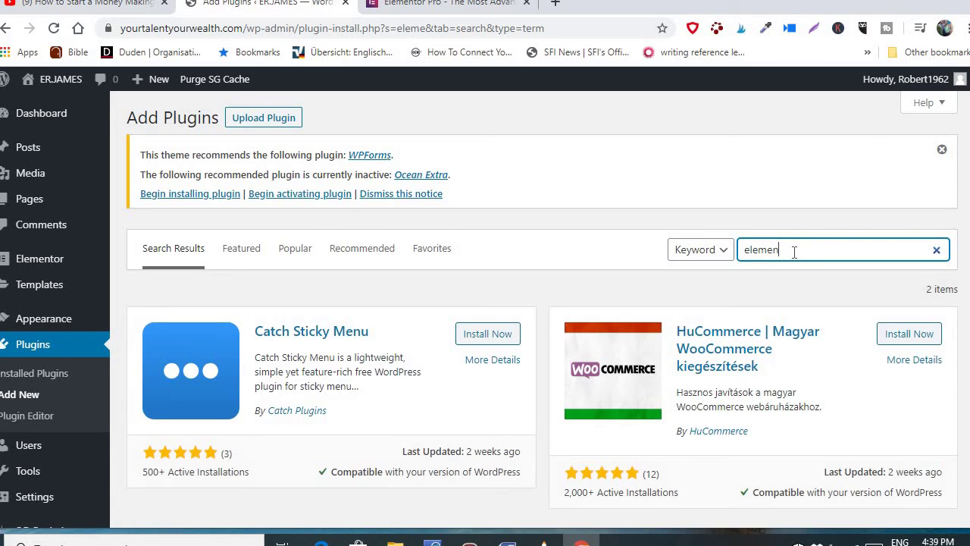
text(t)
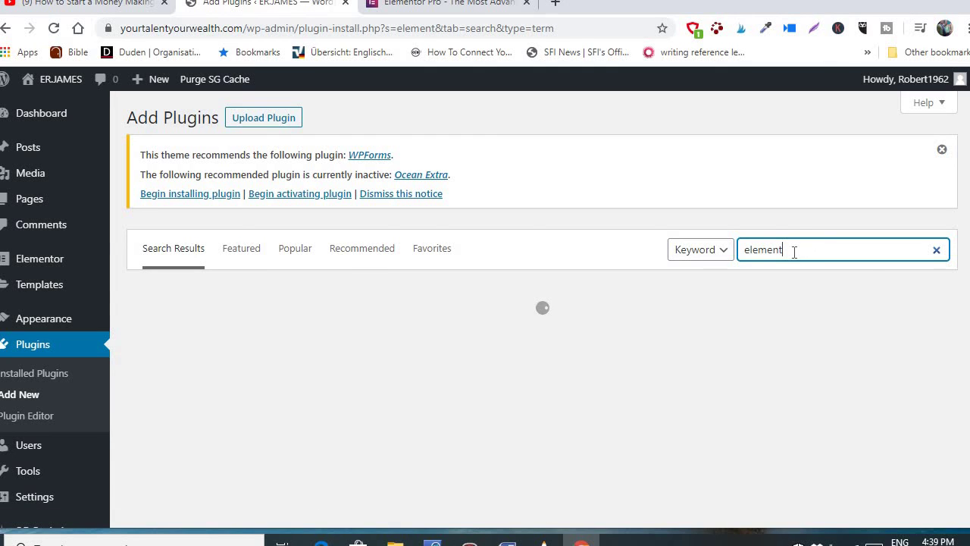
text(or)
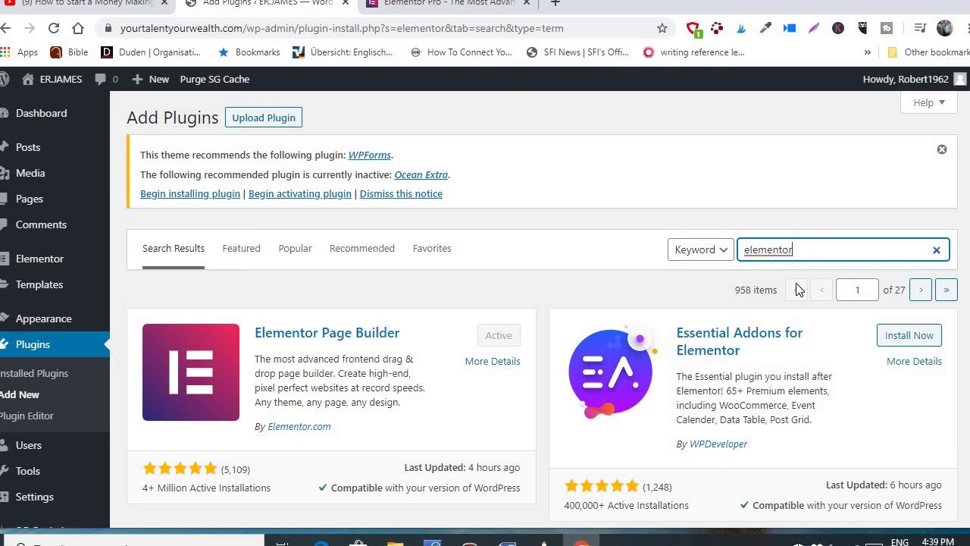
Step: Install the Essential Addons for Elementor and Premium Addons for Elementor plugins
click(909, 336)
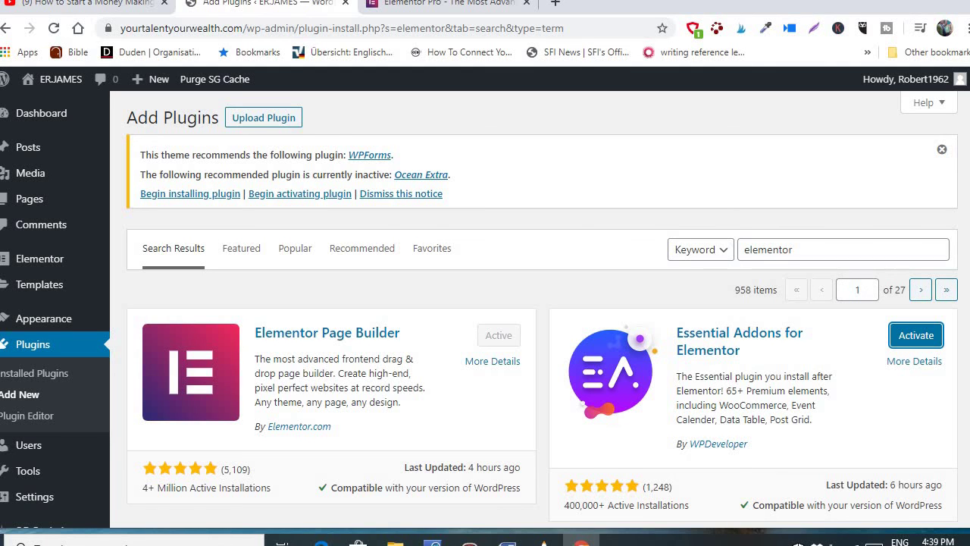
scroll(424, 247, down, 5)
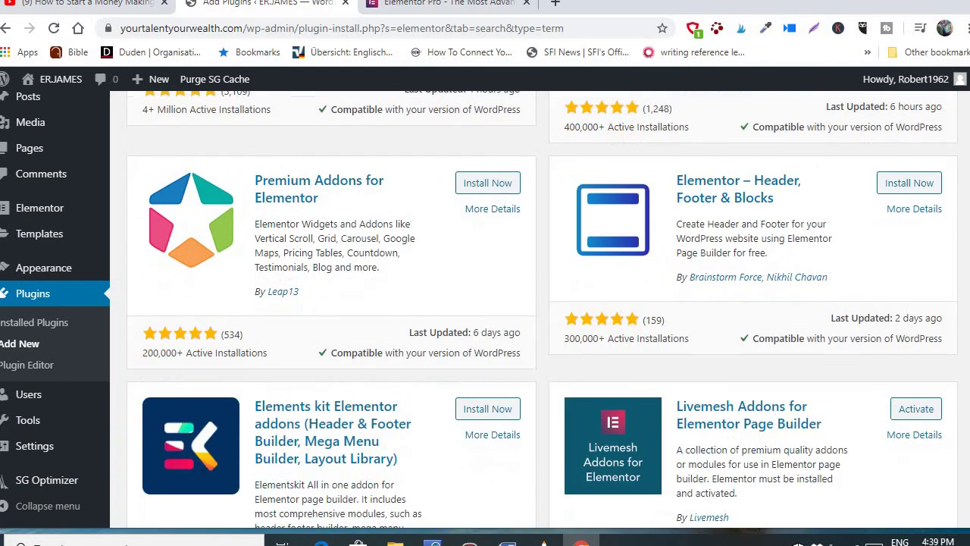
click(483, 185)
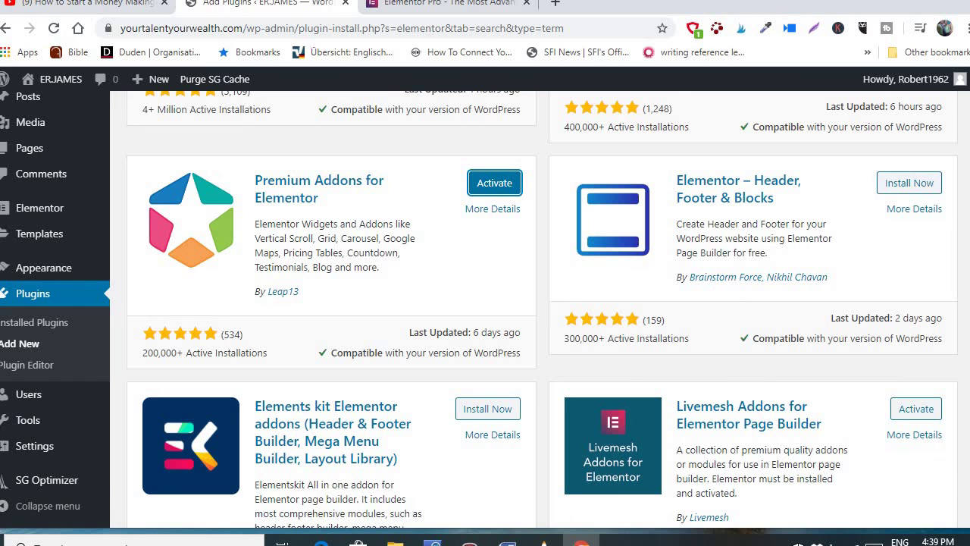
Step: Open the installed plugins list, dismiss the theme's recommendation notice, and look through the plugins for inactive ones
scroll(444, 271, up, 3)
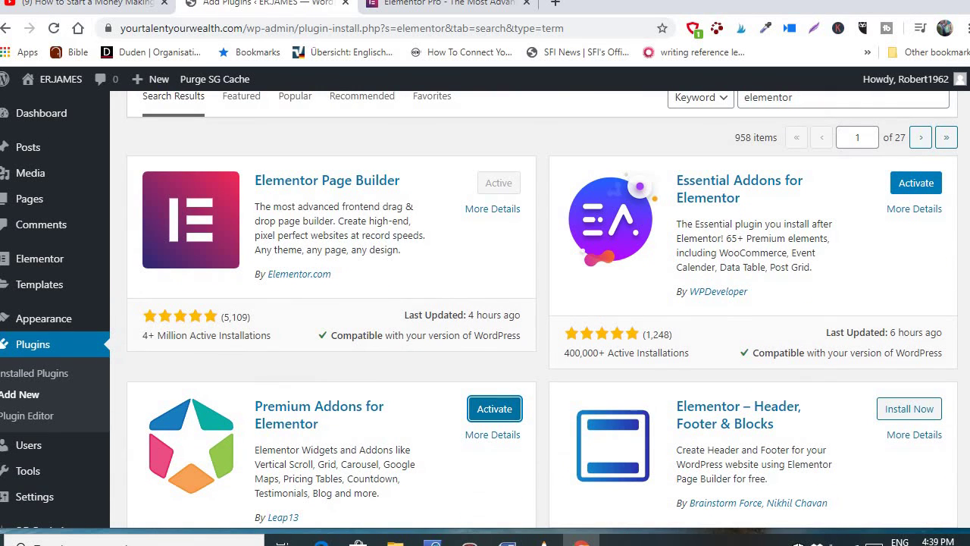
click(32, 379)
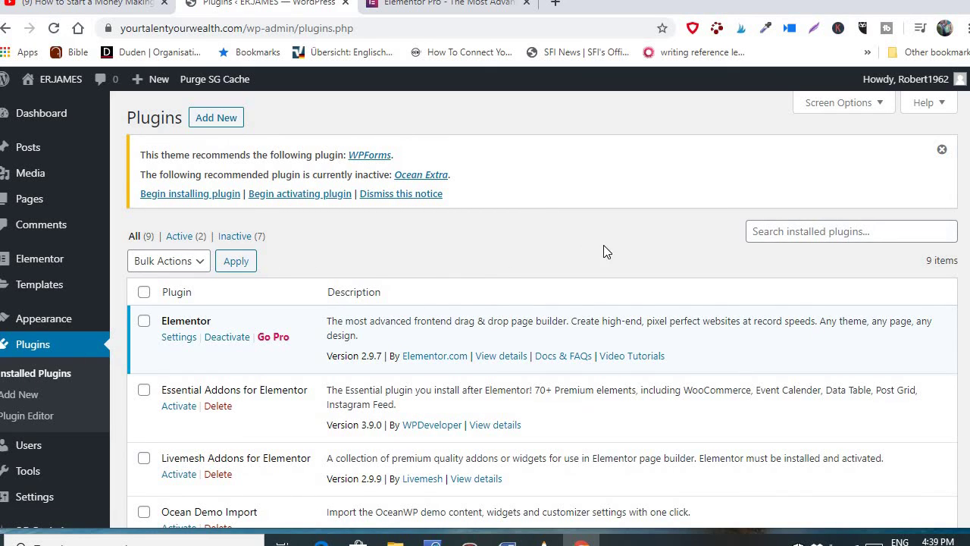
click(941, 151)
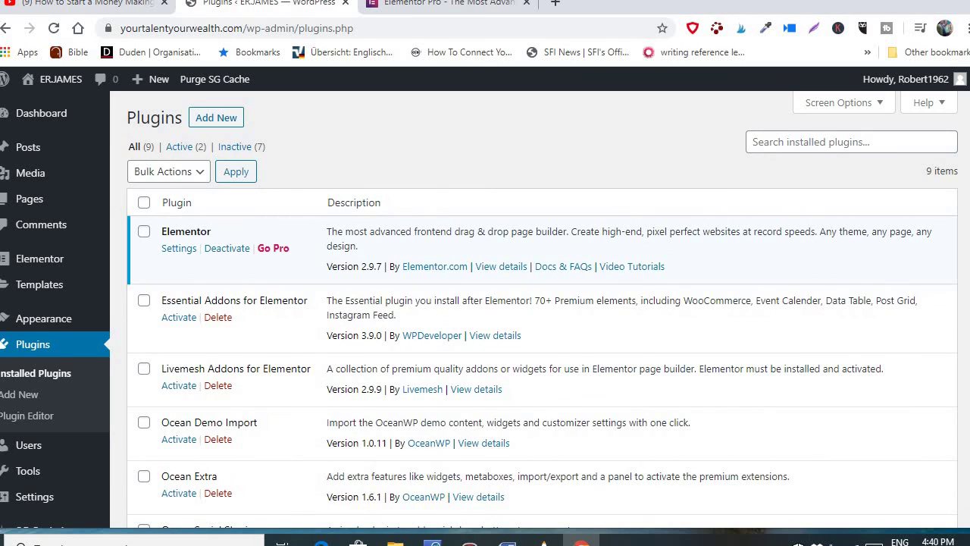
scroll(479, 310, down, 2)
scroll(479, 310, up, 2)
scroll(479, 310, down, 2)
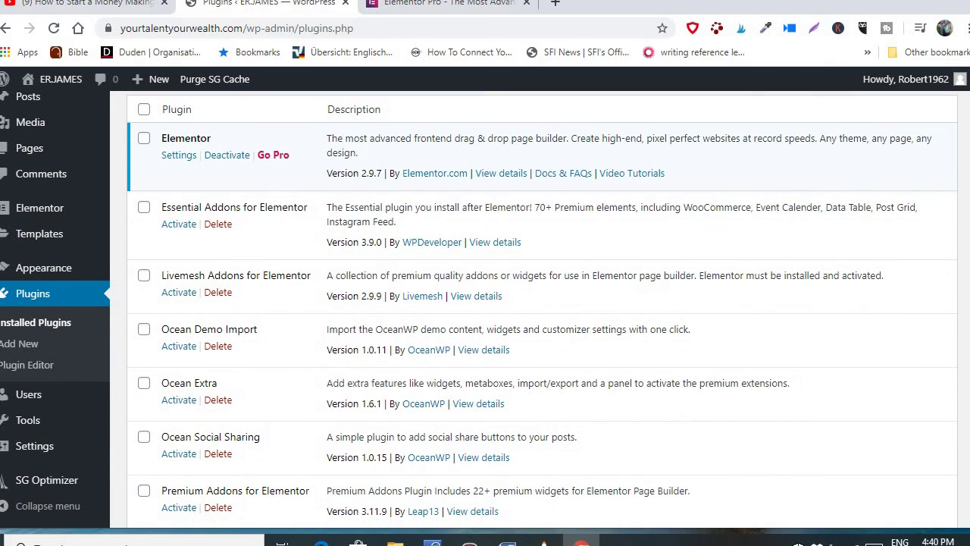
scroll(542, 303, down, 4)
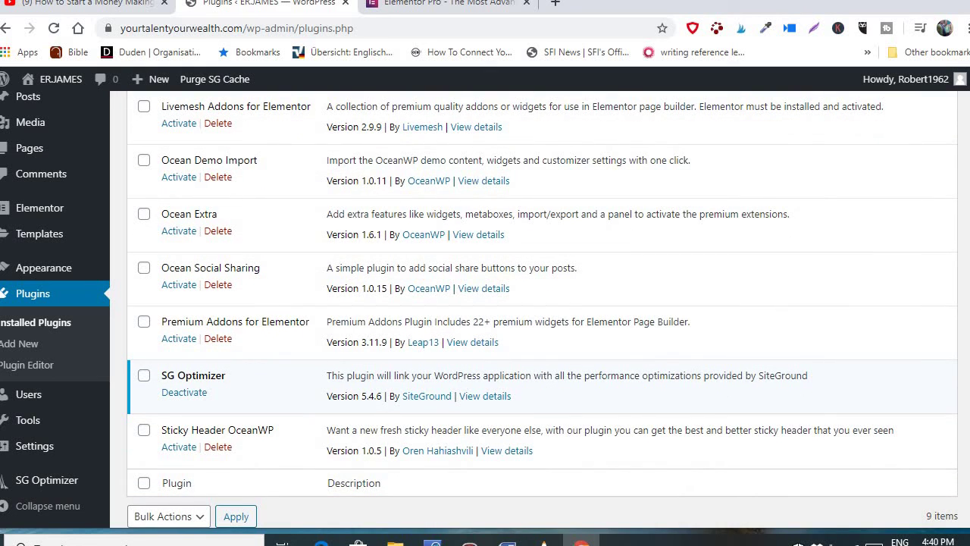
scroll(541, 304, down, 2)
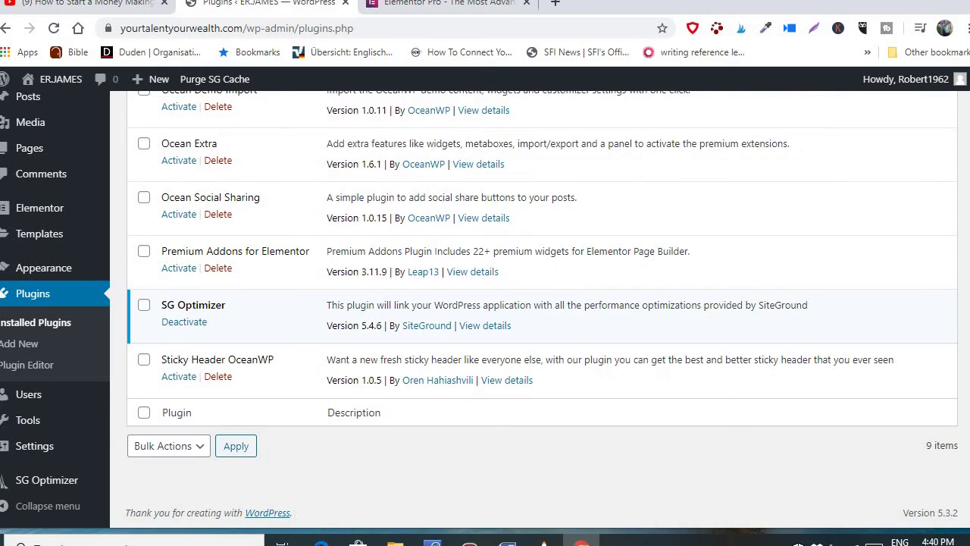
scroll(479, 309, up, 5)
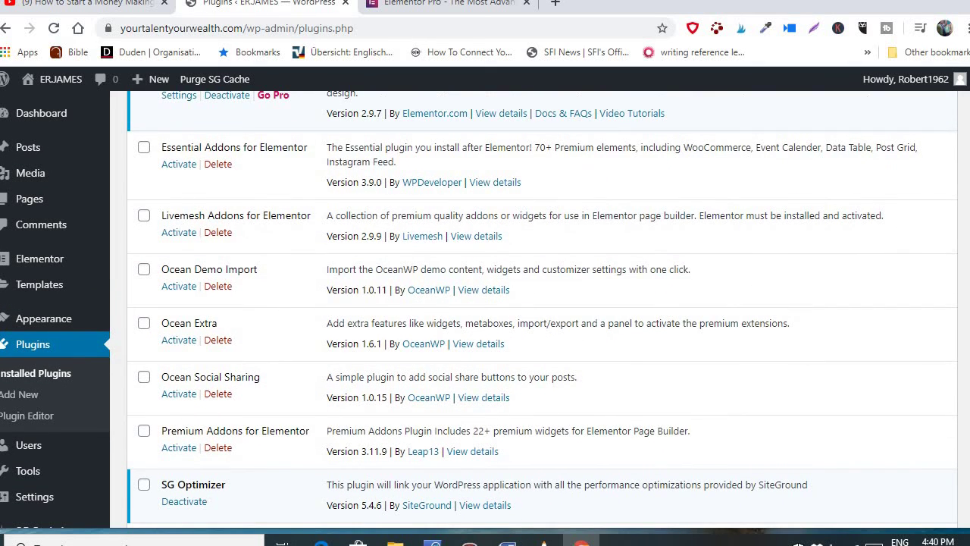
scroll(542, 309, up, 4)
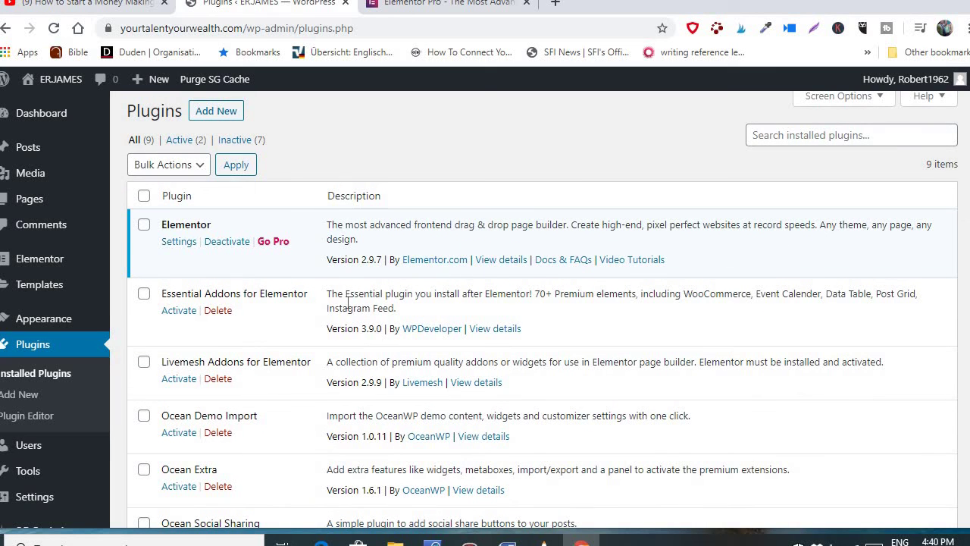
Step: Select all installed plugins and activate them with one bulk action
click(144, 197)
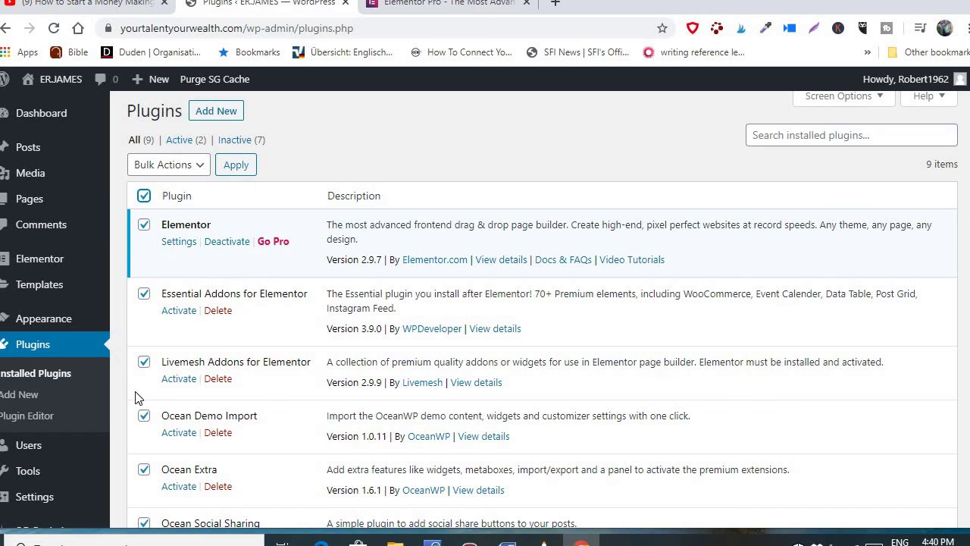
click(203, 168)
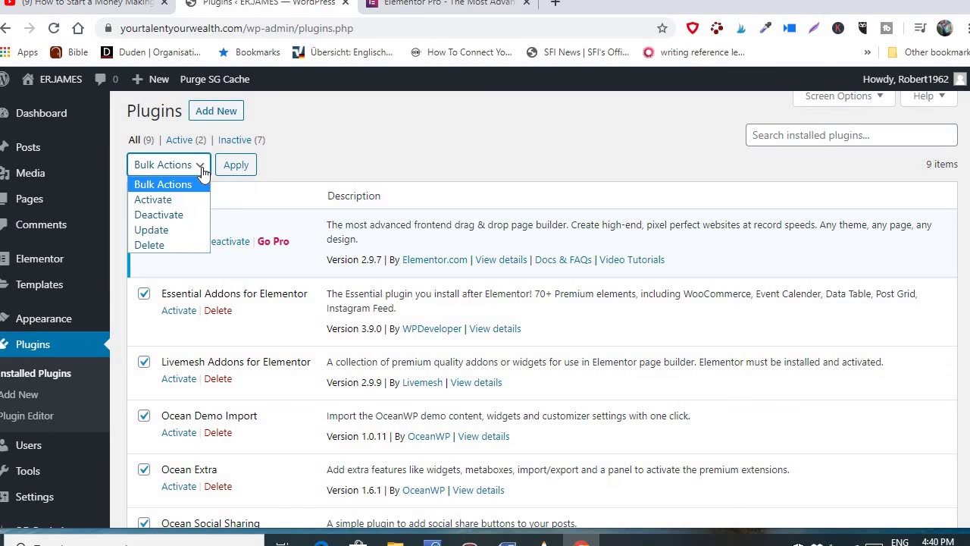
click(169, 202)
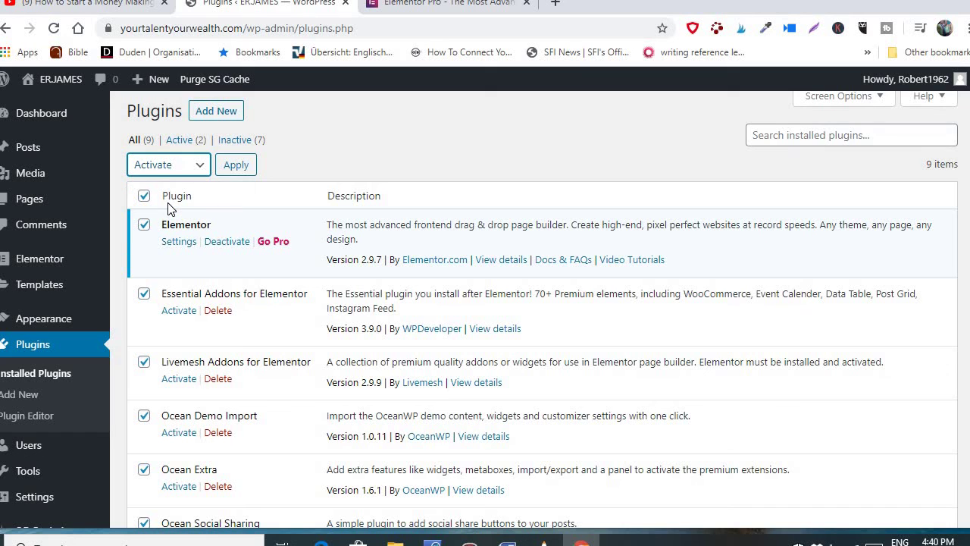
click(235, 168)
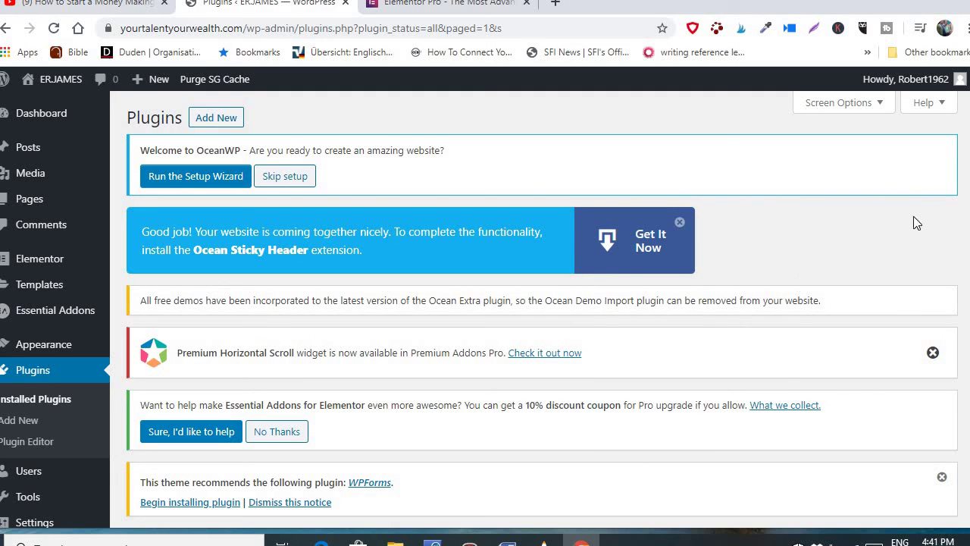
Step: Dismiss the Ocean Sticky Header and Premium Horizontal Scroll promotions and the opt-in notices for Livemesh Addons, OceanWP, Ocean Demo Import and Ocean Social Sharing
click(680, 226)
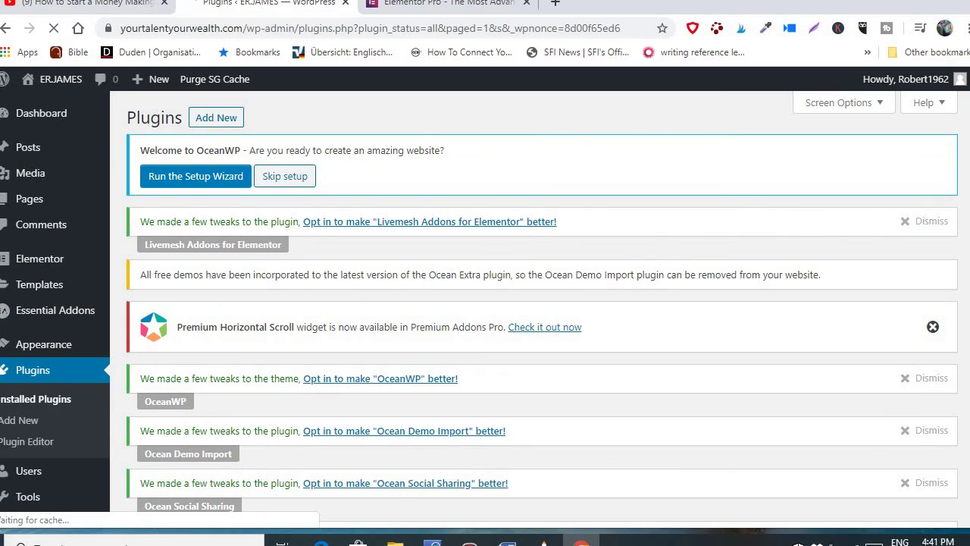
scroll(531, 303, down, 1)
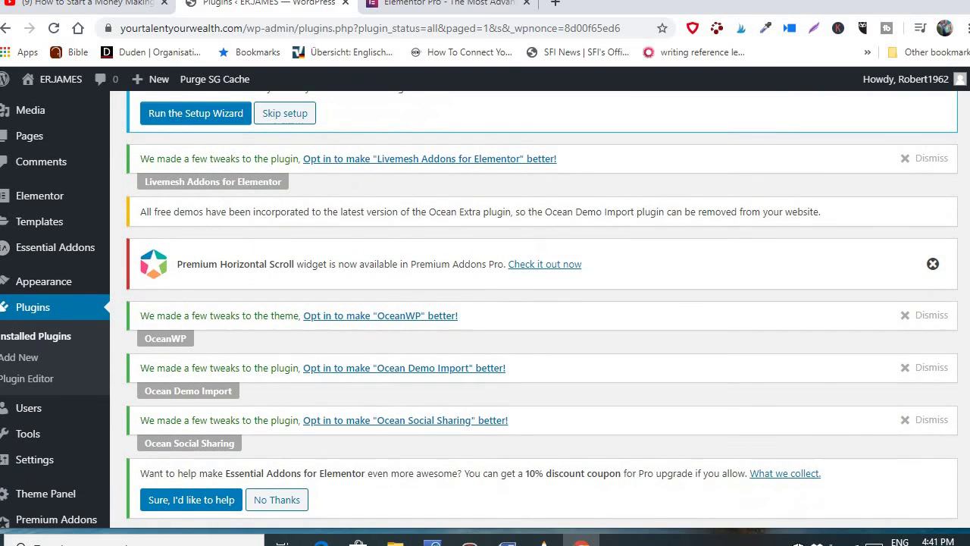
click(931, 159)
click(933, 213)
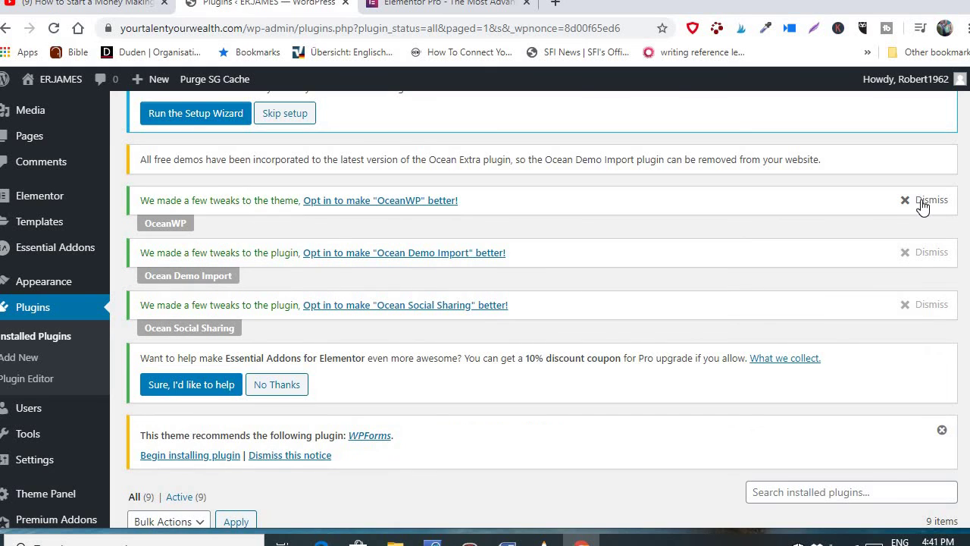
click(924, 201)
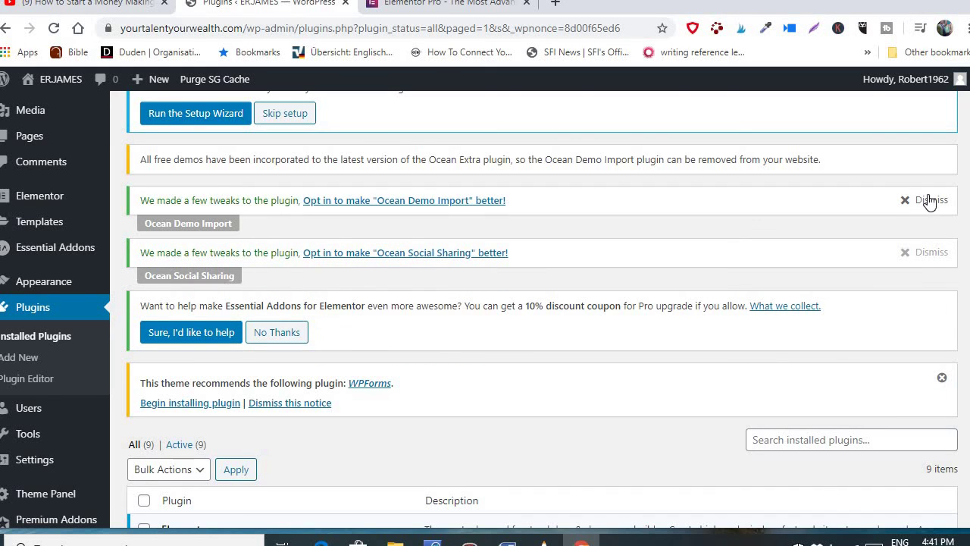
click(931, 203)
click(930, 205)
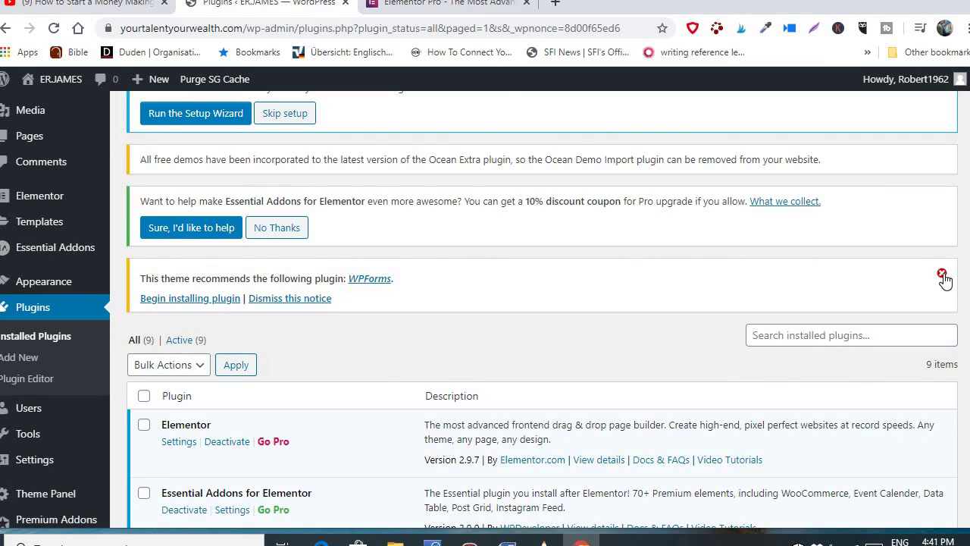
Step: Decline the Essential Addons discount-for-data offer and dismiss the WPForms recommendation notice
click(942, 275)
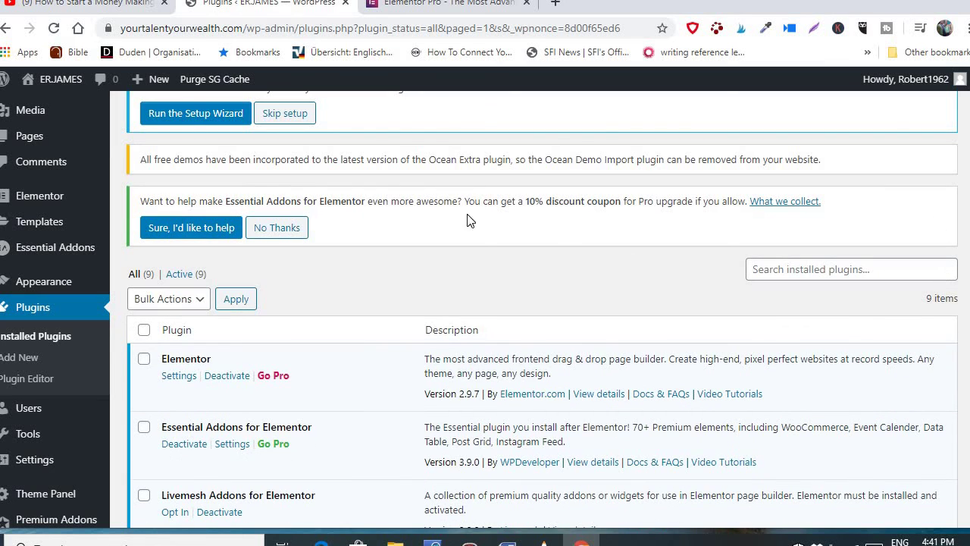
click(277, 230)
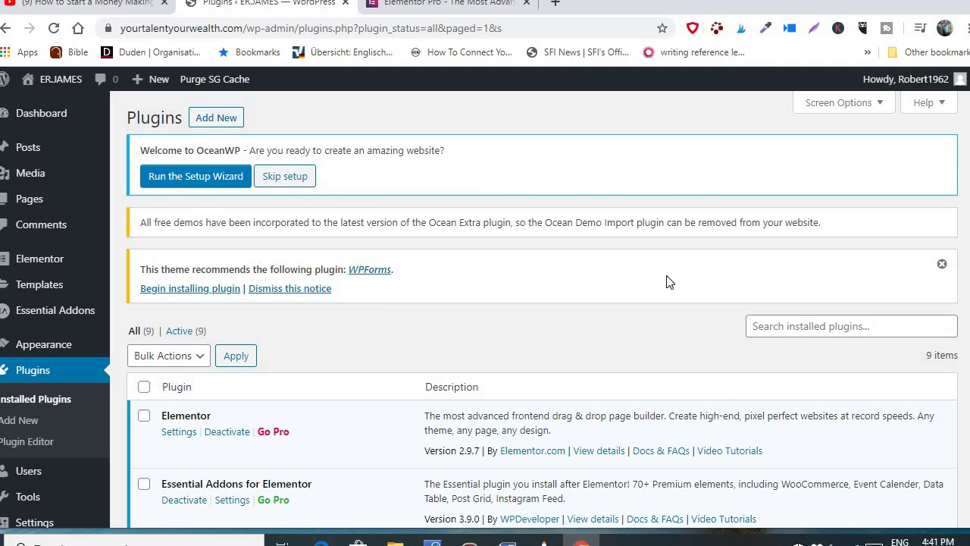
click(943, 265)
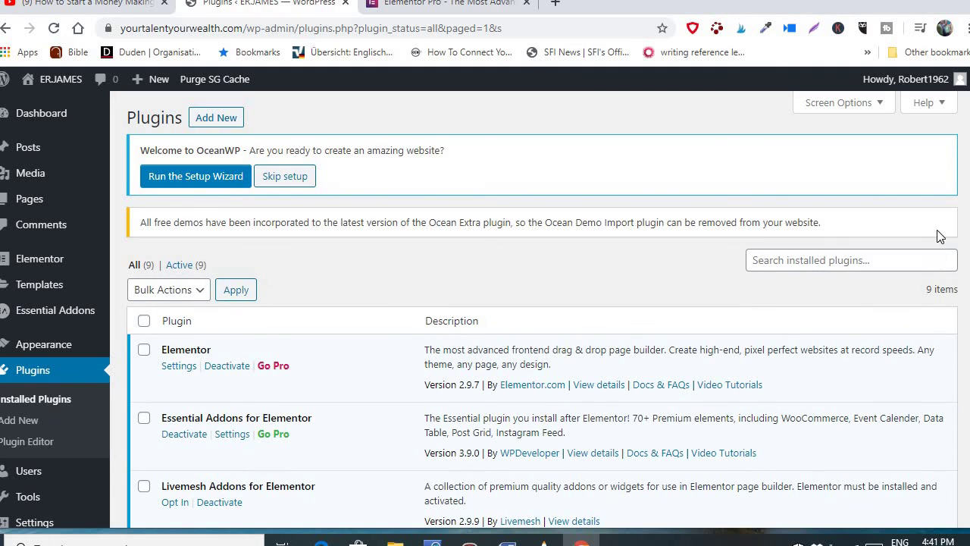
Step: Hide the Description column of the installed plugins list through the screen options and collapse those options
click(883, 112)
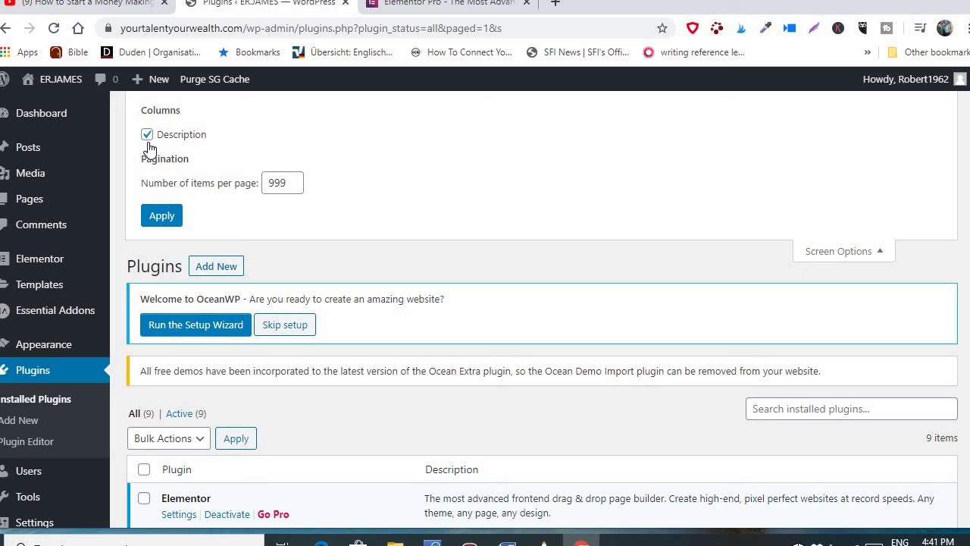
click(147, 136)
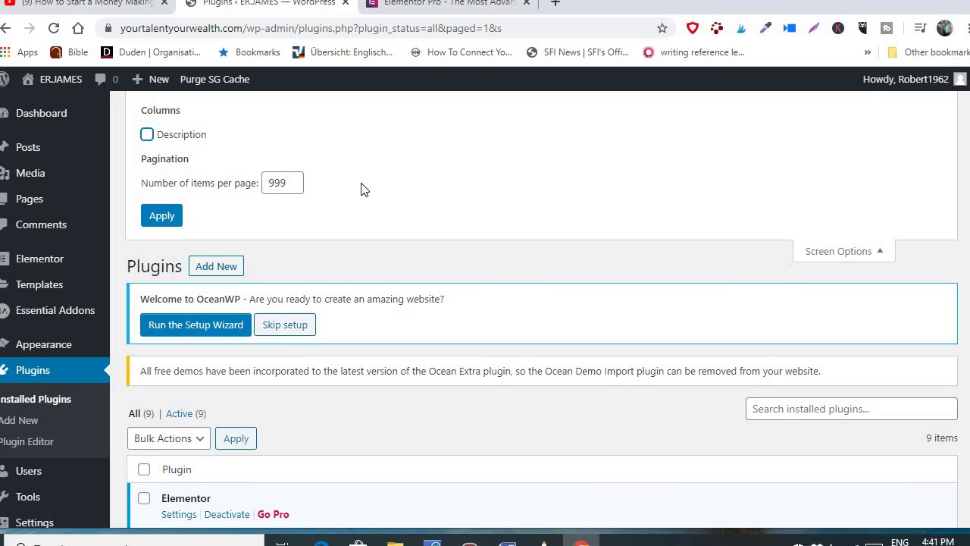
click(879, 250)
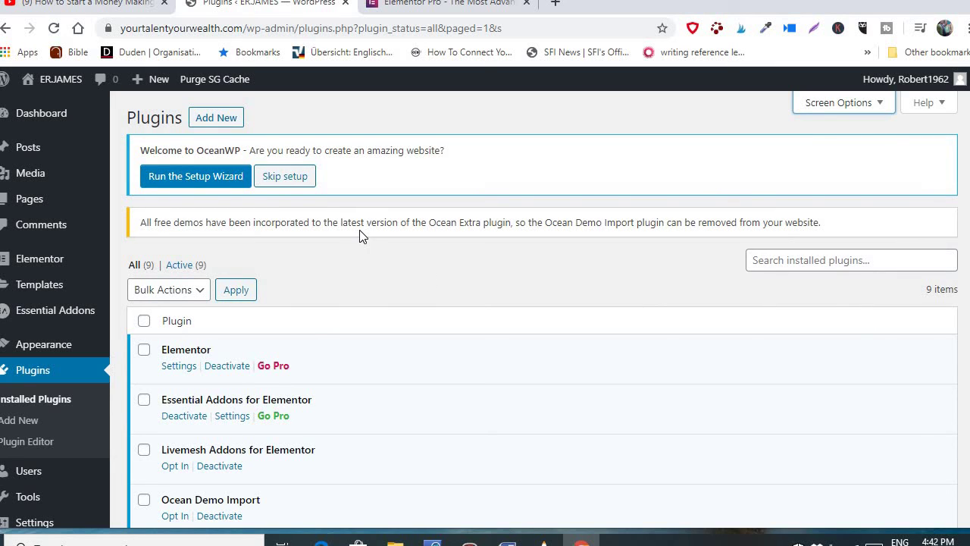
Step: Skip the OceanWP setup wizard and dismiss the theme's WPForms recommendation notice
click(286, 177)
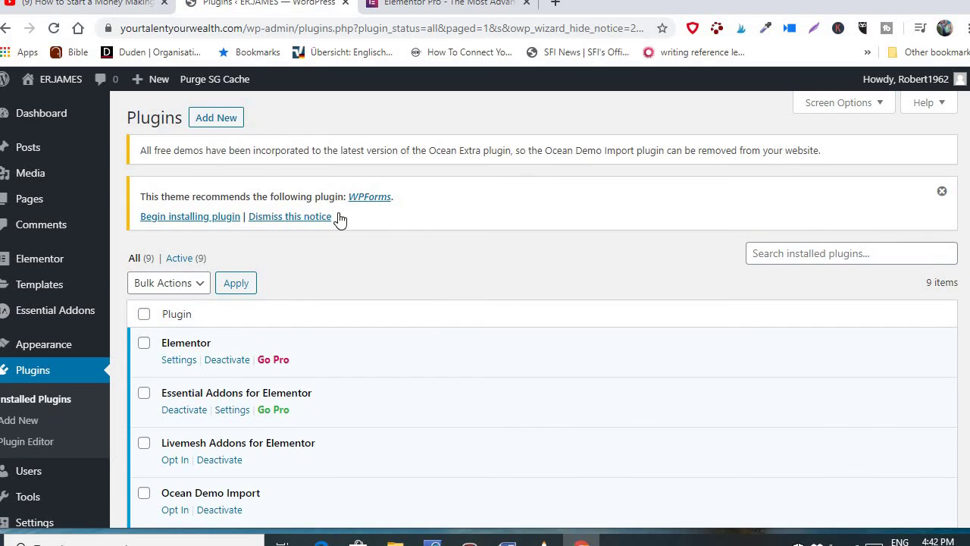
click(945, 191)
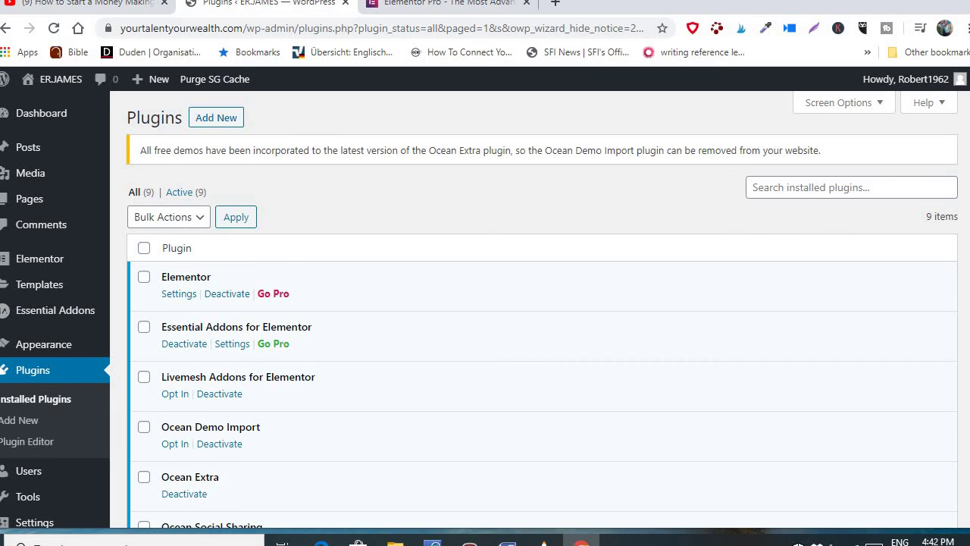
Step: Review the shortened list of installed plugins from Elementor down to Sticky Header OceanWP
scroll(485, 309, down, 3)
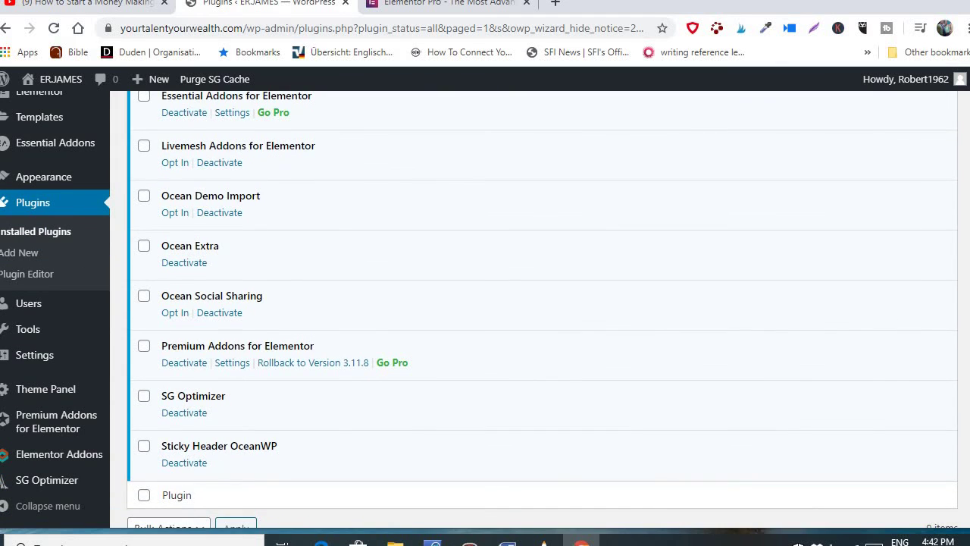
scroll(485, 310, up, 3)
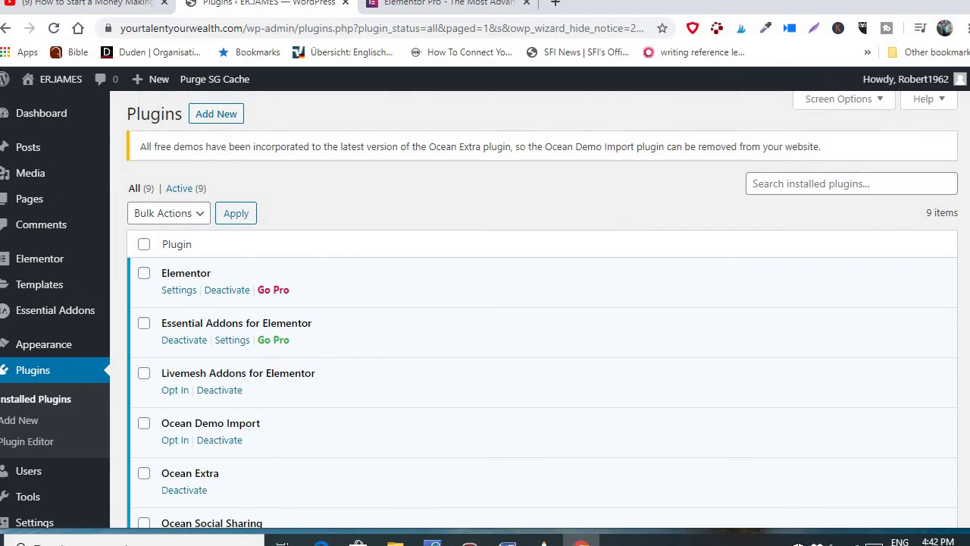
scroll(485, 309, down, 3)
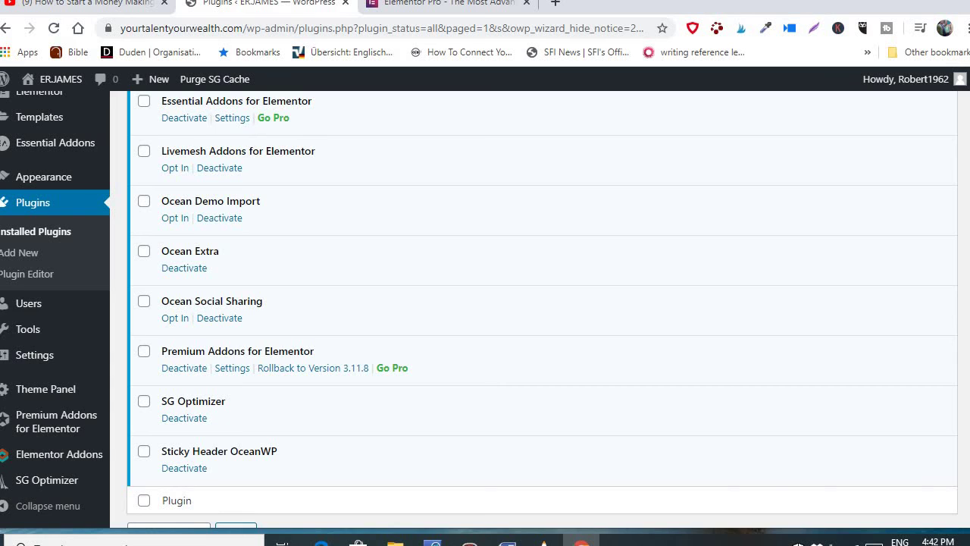
scroll(542, 310, up, 3)
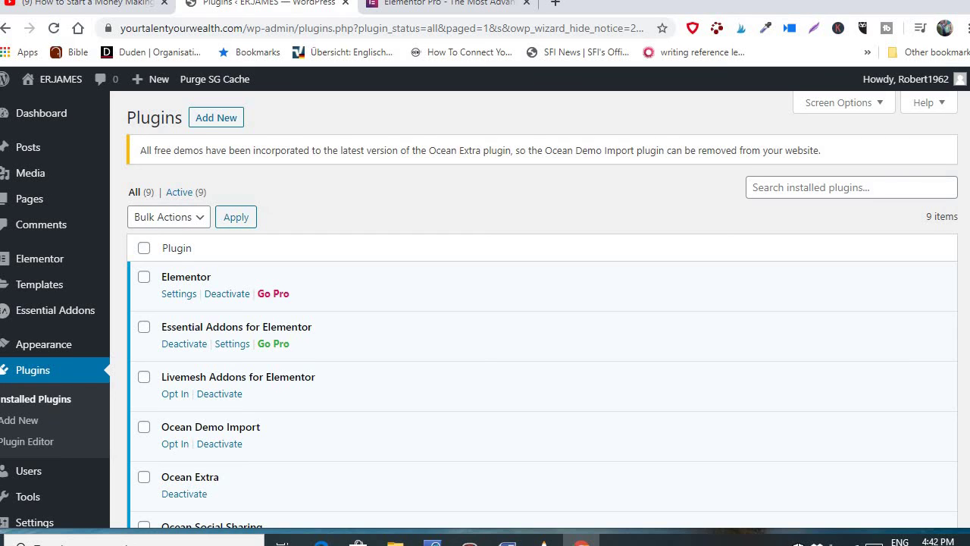
scroll(542, 309, down, 3)
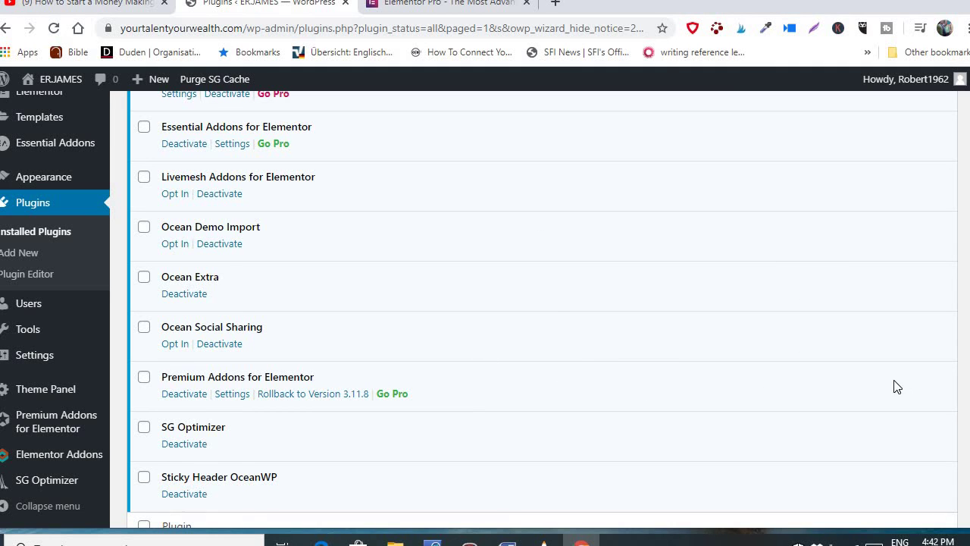
scroll(903, 341, up, 2)
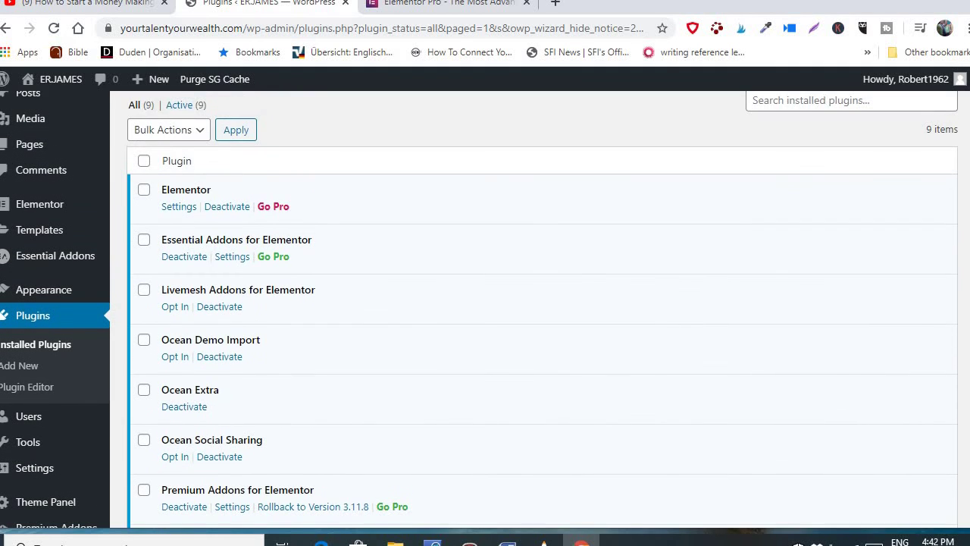